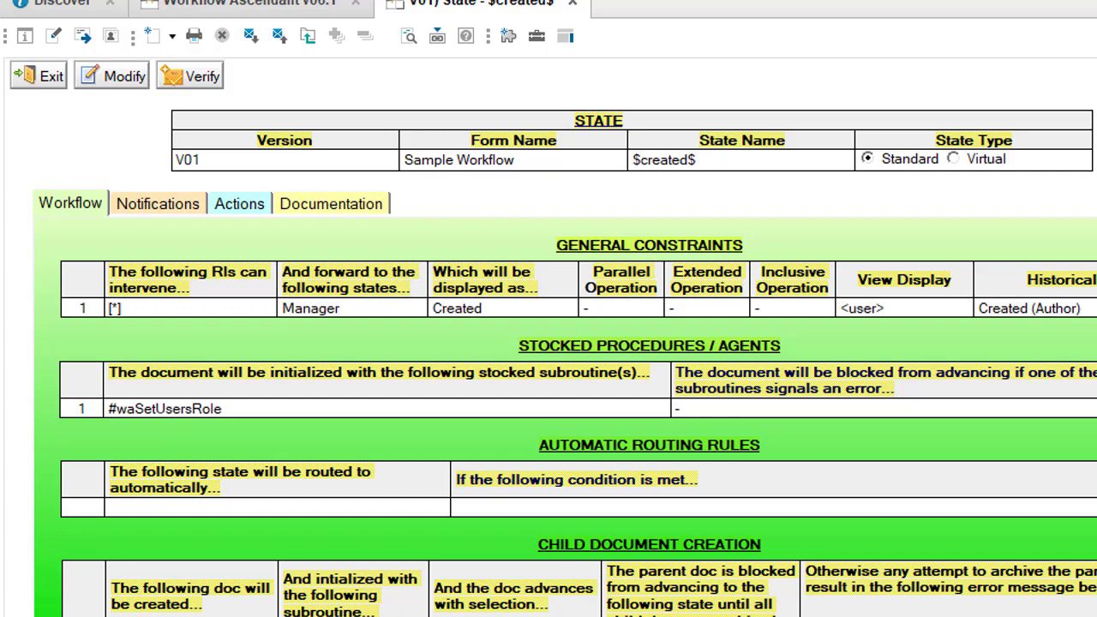
{"action": "left_click", "coordinate": [260, 205]}
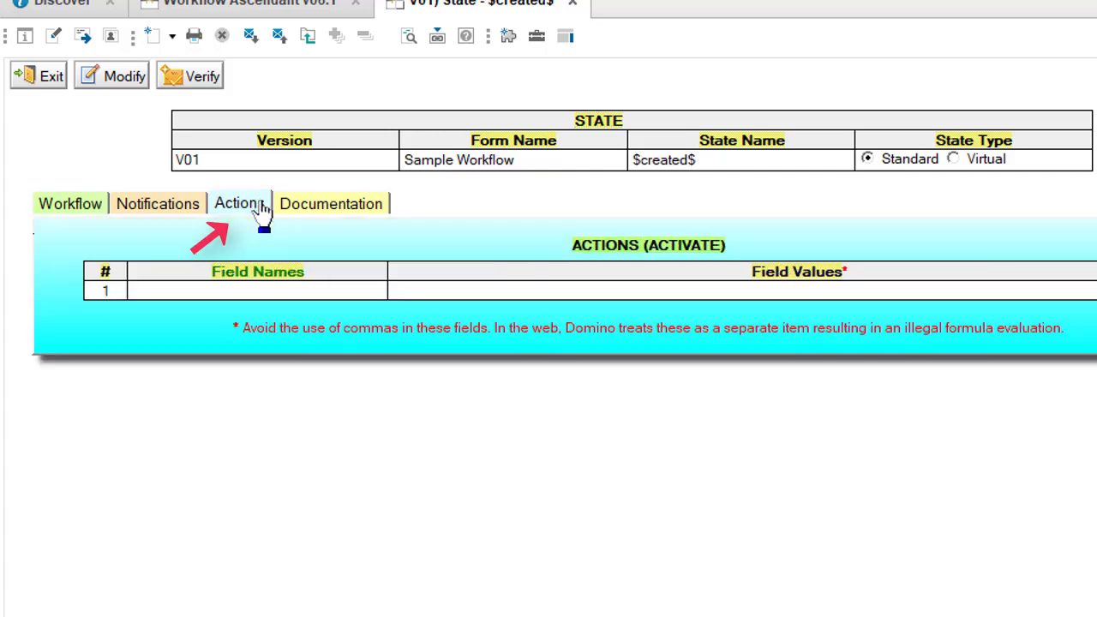
{"action": "left_click", "coordinate": [115, 74]}
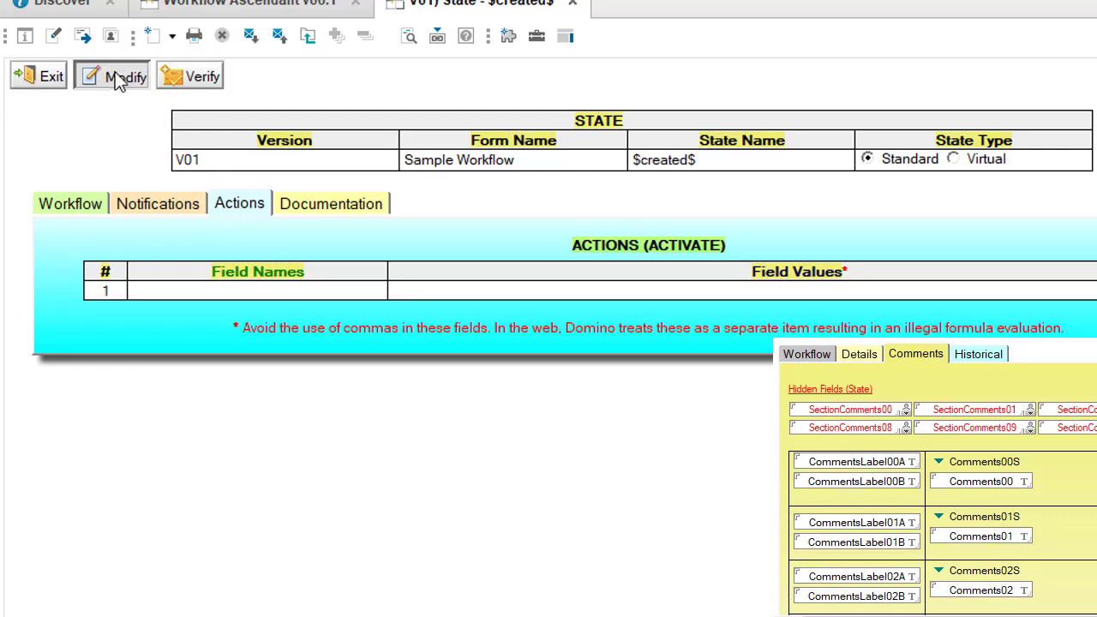
{"action": "left_click", "coordinate": [218, 292]}
{"action": "type", "text": "CommentsLabel00A CommentsLabel00B"}
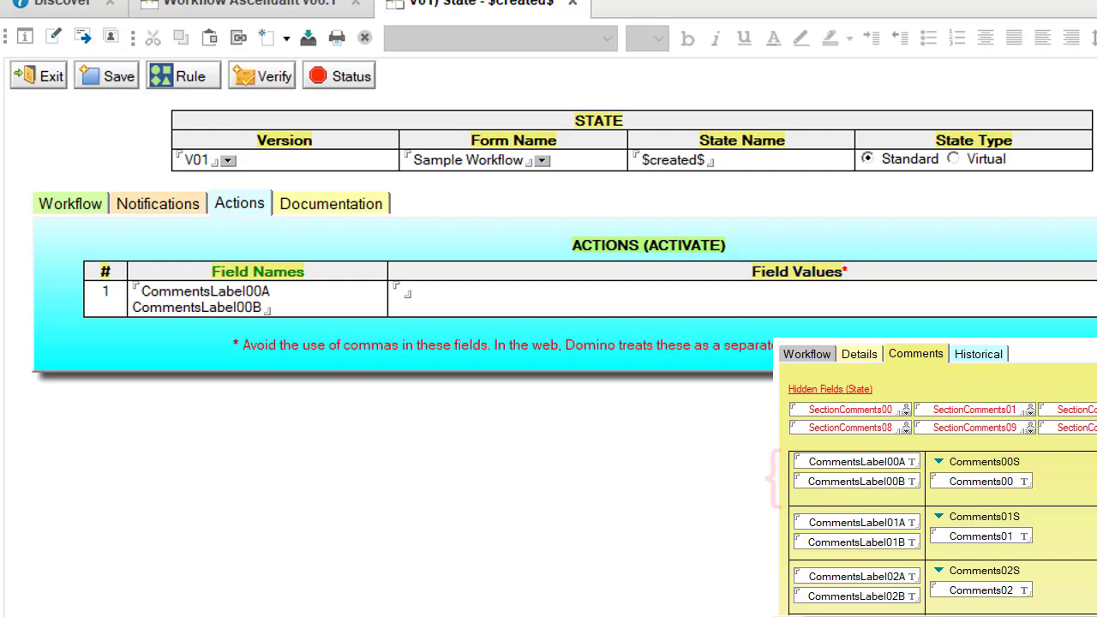
{"action": "left_click", "coordinate": [657, 289]}
{"action": "type", "text": "@Name( [CN]; @UserName ) \"Author\""}
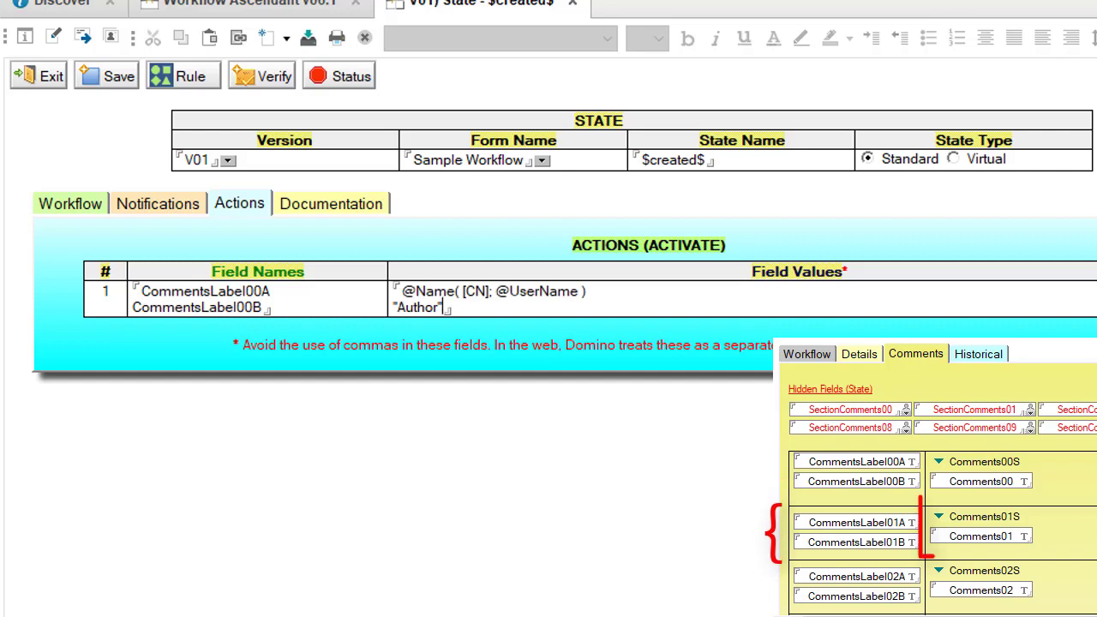
Add SectionComments01 and CommentsLabel01A to action row 1 with the values Manager : "[WAManager]" and "Manager".
{"action": "left_click", "coordinate": [301, 301]}
{"action": "type", "text": "SectionComments01 CommentsLabel01A"}
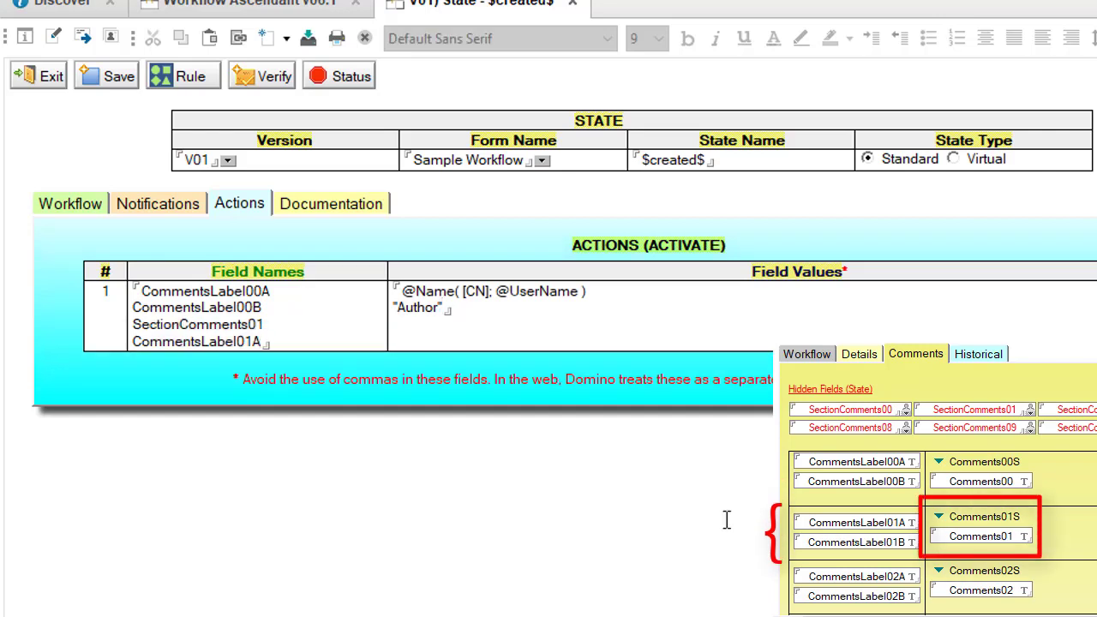
{"action": "left_click", "coordinate": [429, 334]}
{"action": "type", "text": "Manager : \"[WAManager]\" \"Manager\""}
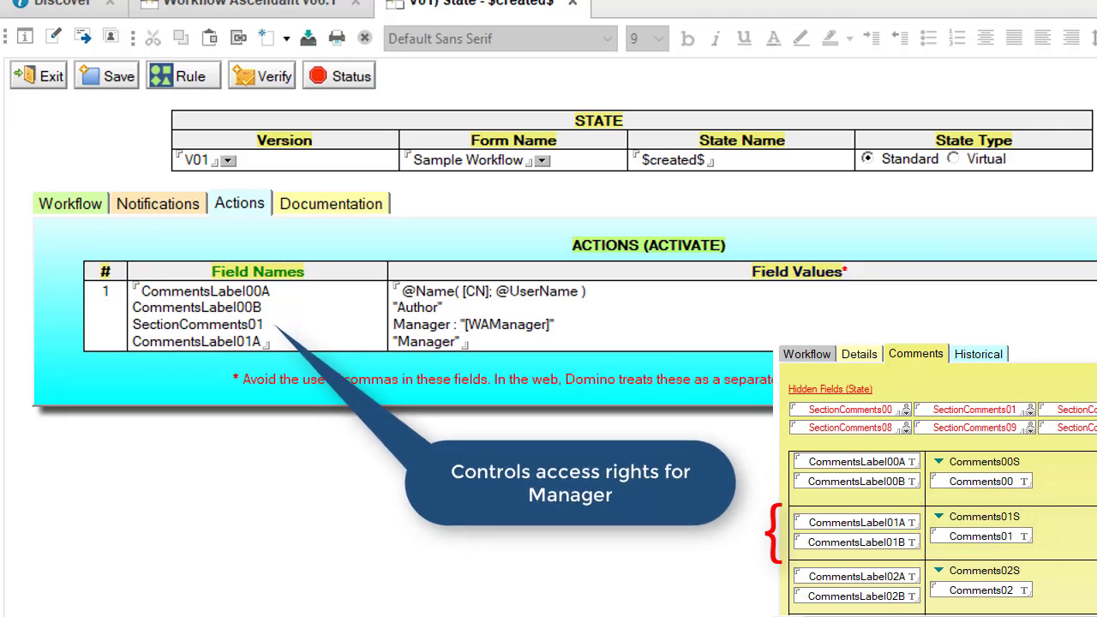
Verify the $created$ state's syntax, then save and close it.
{"action": "left_click", "coordinate": [288, 76]}
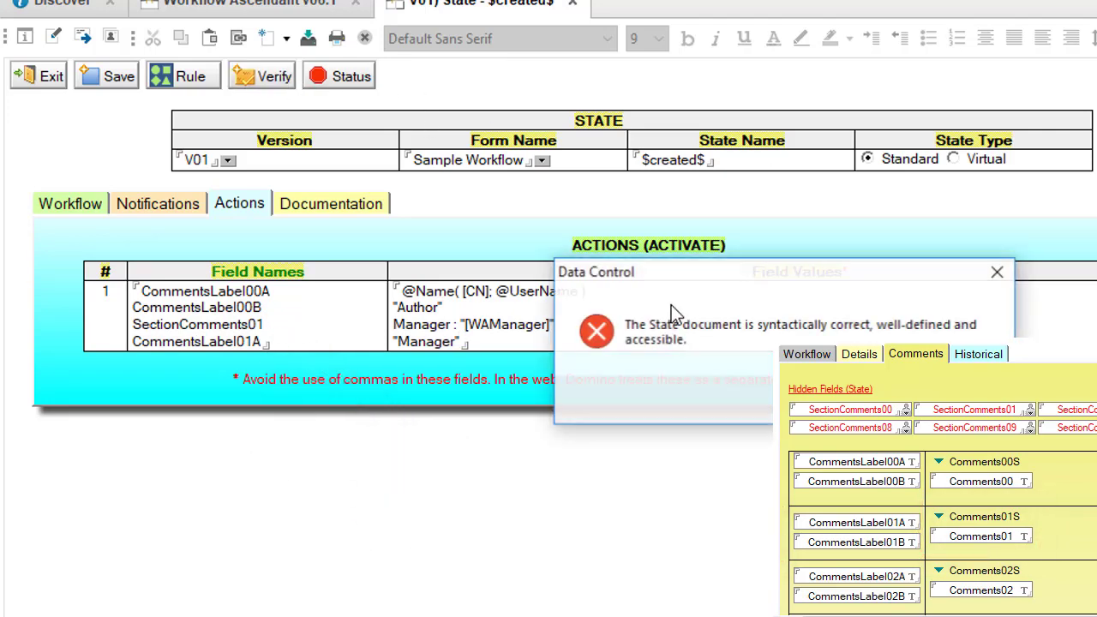
{"action": "left_click", "coordinate": [99, 85]}
{"action": "left_click", "coordinate": [39, 78]}
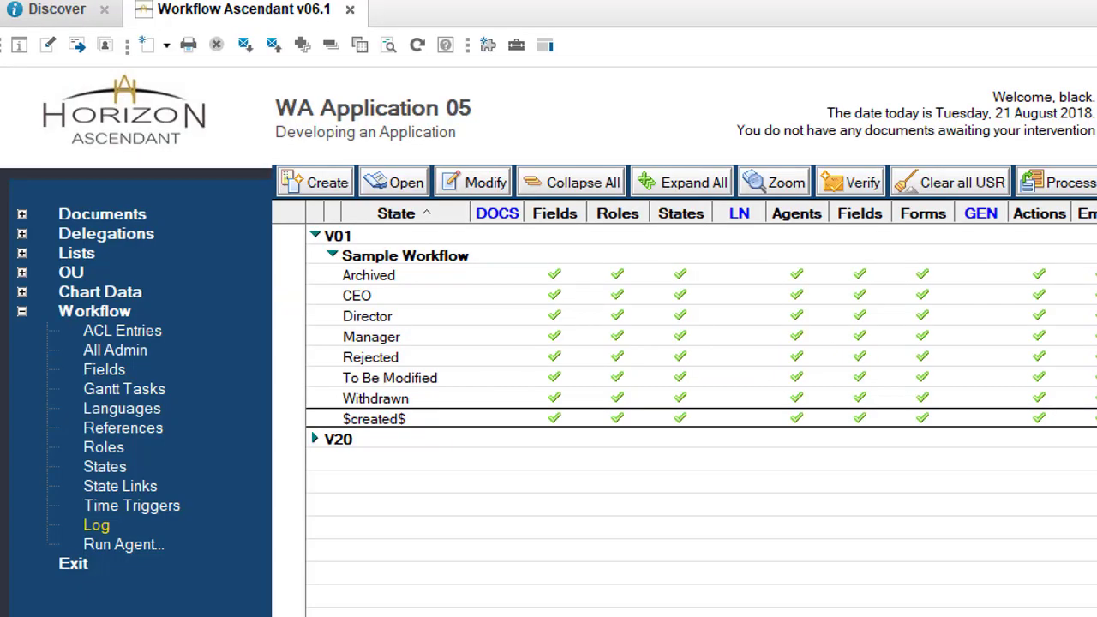
Open the actions of the V20 Example English Manager state and copy the field names from row 3.
{"action": "left_click", "coordinate": [316, 440]}
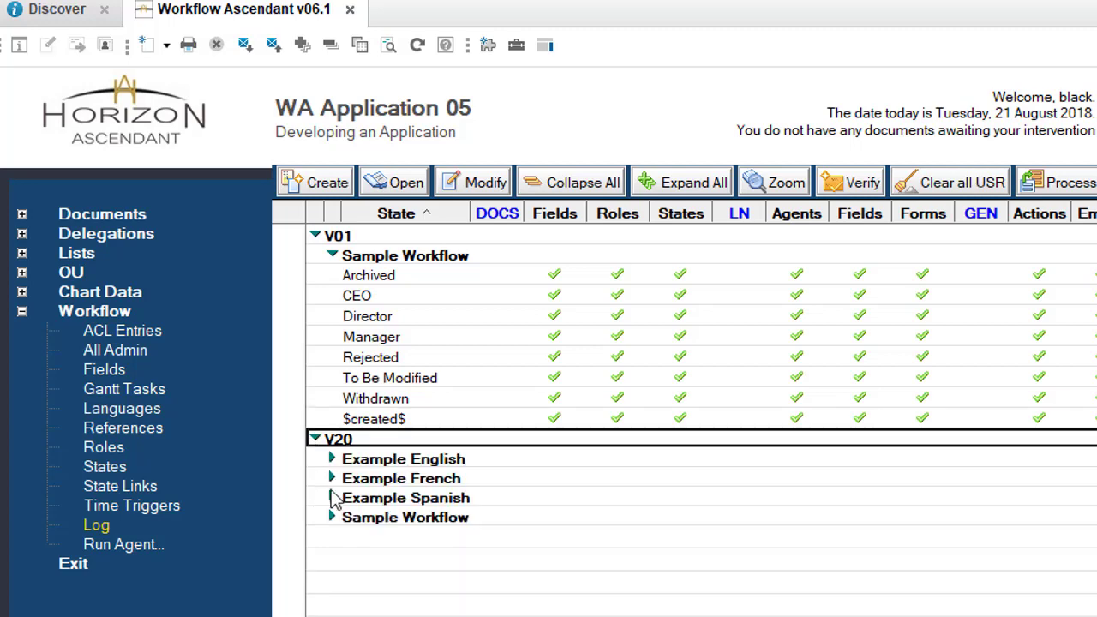
{"action": "left_click", "coordinate": [332, 460]}
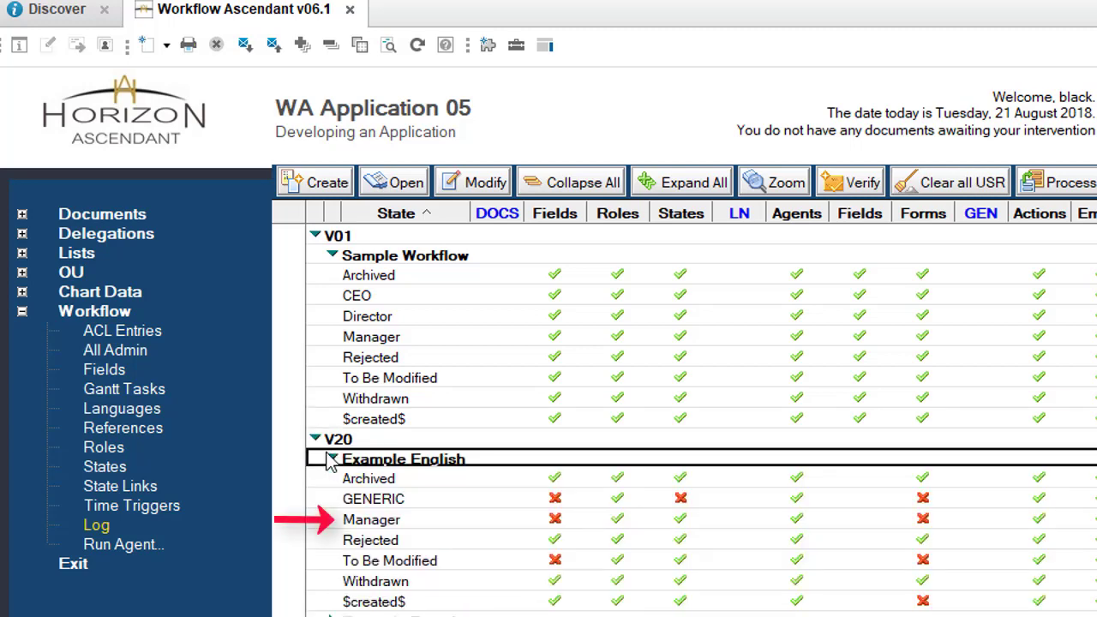
{"action": "double_click", "coordinate": [371, 520]}
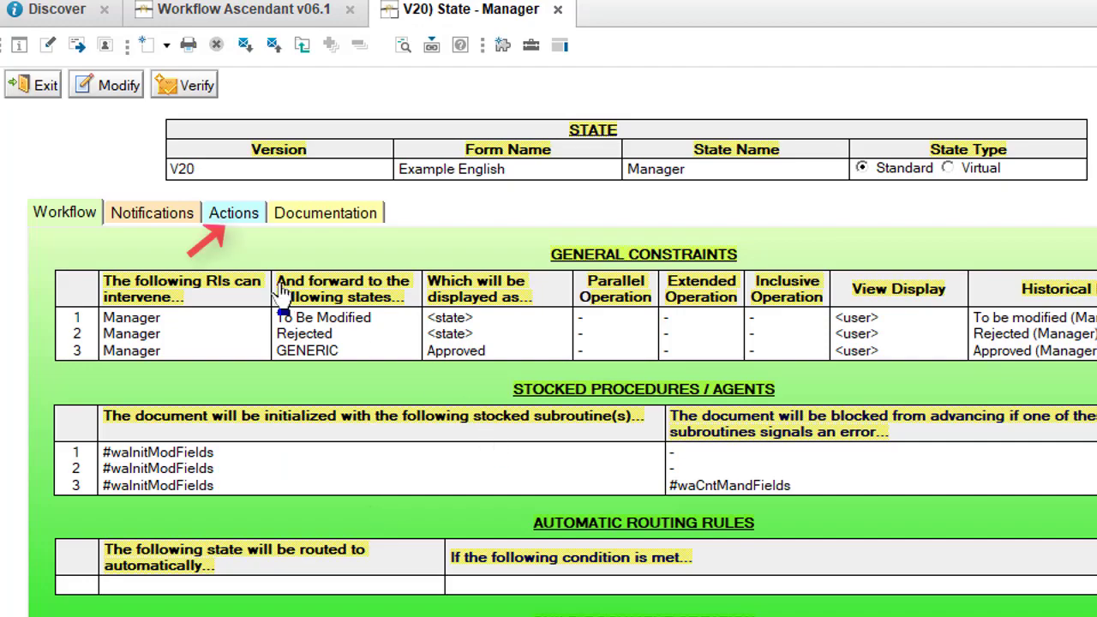
{"action": "left_click", "coordinate": [242, 221]}
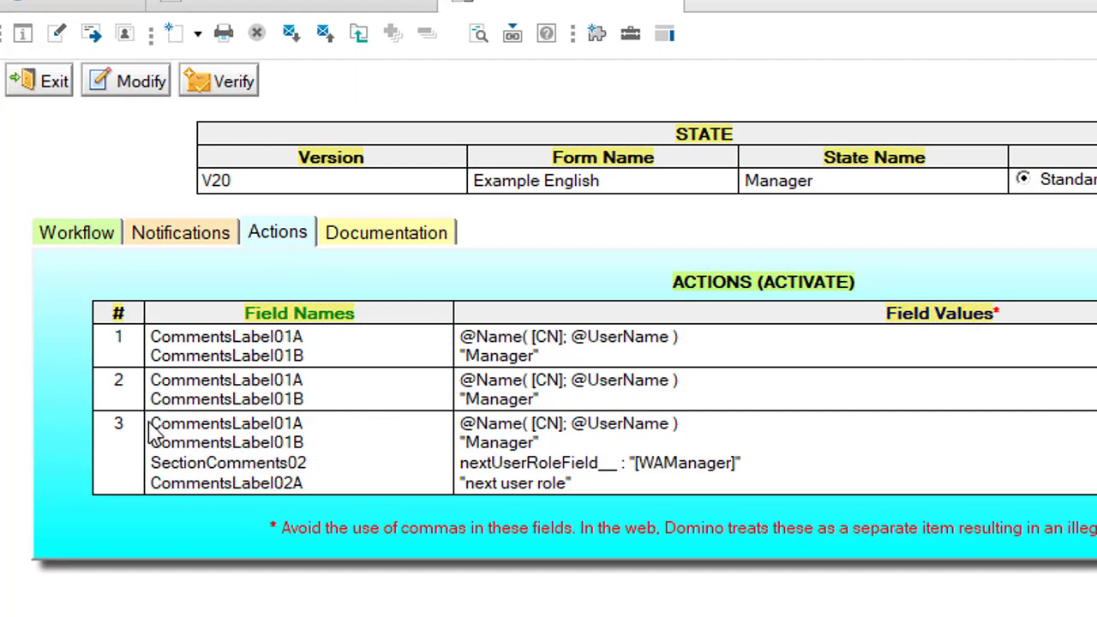
{"action": "left_click_drag", "start_coordinate": [149, 424], "coordinate": [342, 478]}
{"action": "key", "text": "ctrl+c"}
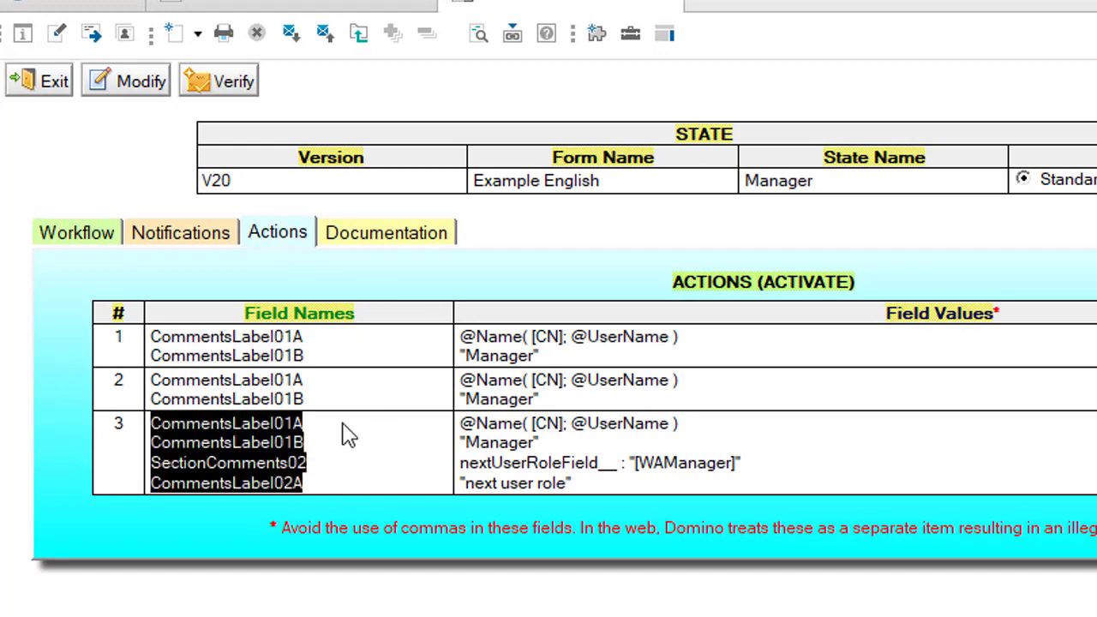
Open the V01 Sample Workflow Manager state for editing and paste the copied field names into action row 3.
{"action": "left_click", "coordinate": [269, 2]}
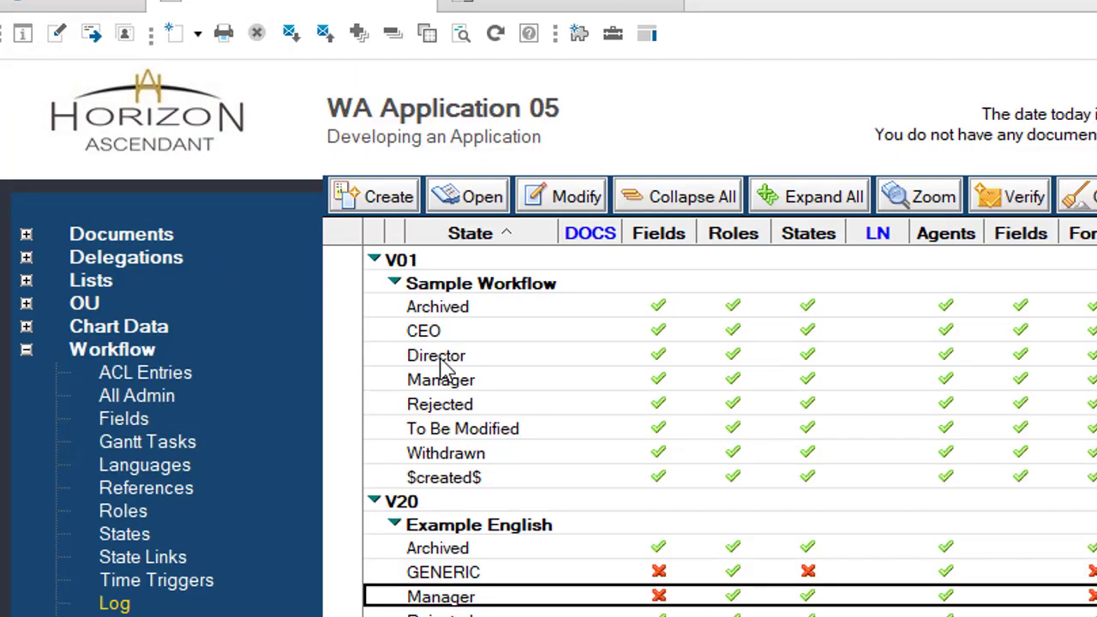
{"action": "left_click", "coordinate": [475, 383]}
{"action": "double_click", "coordinate": [475, 383]}
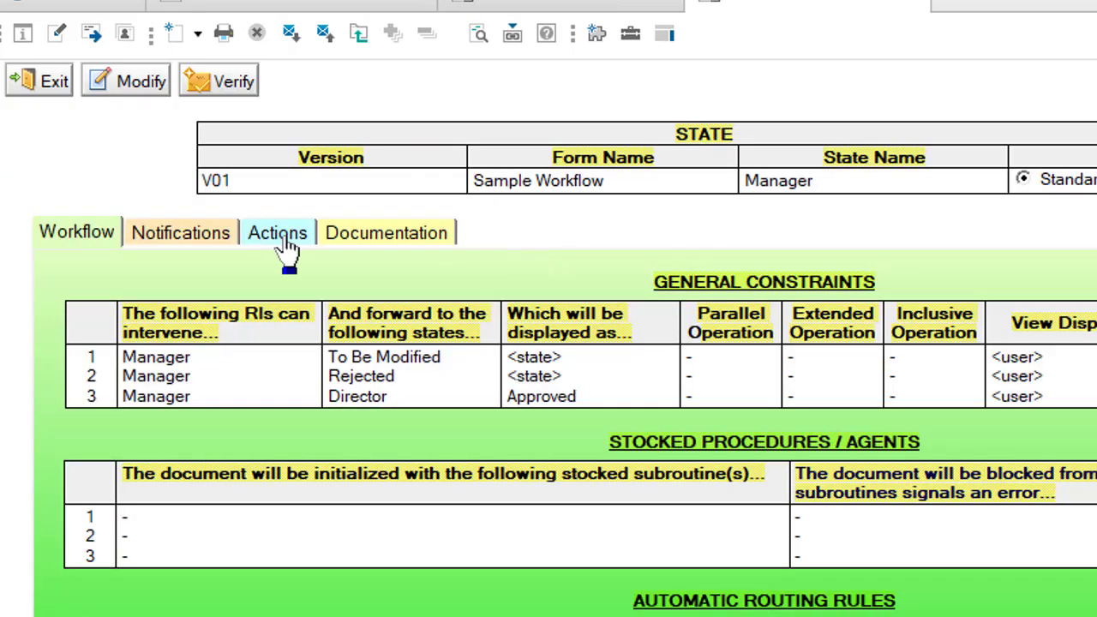
{"action": "left_click", "coordinate": [280, 233]}
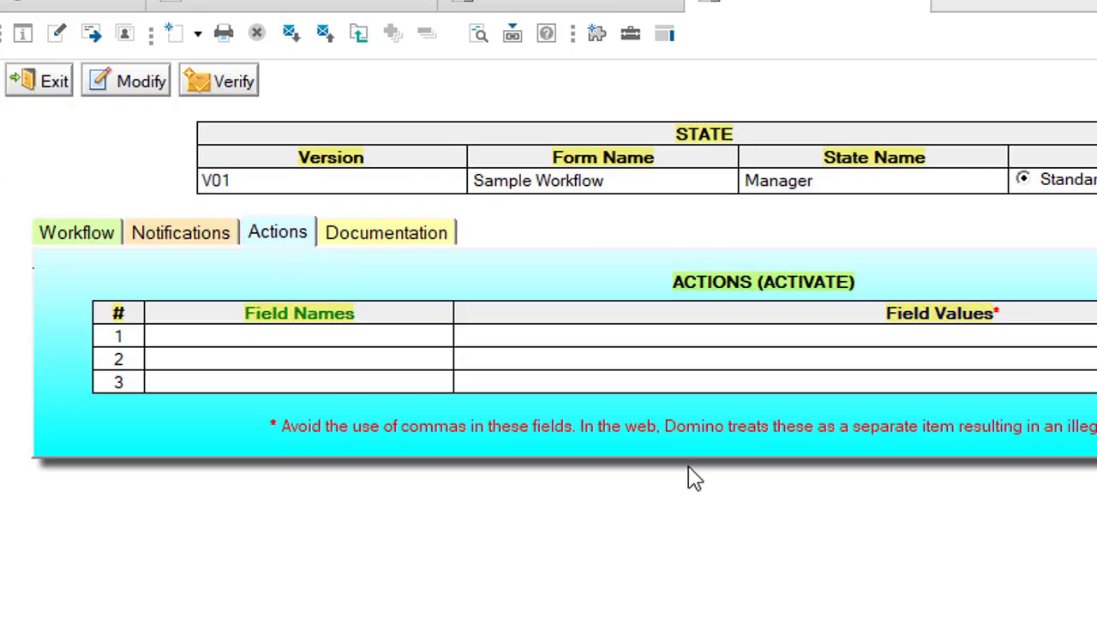
{"action": "left_click", "coordinate": [210, 337]}
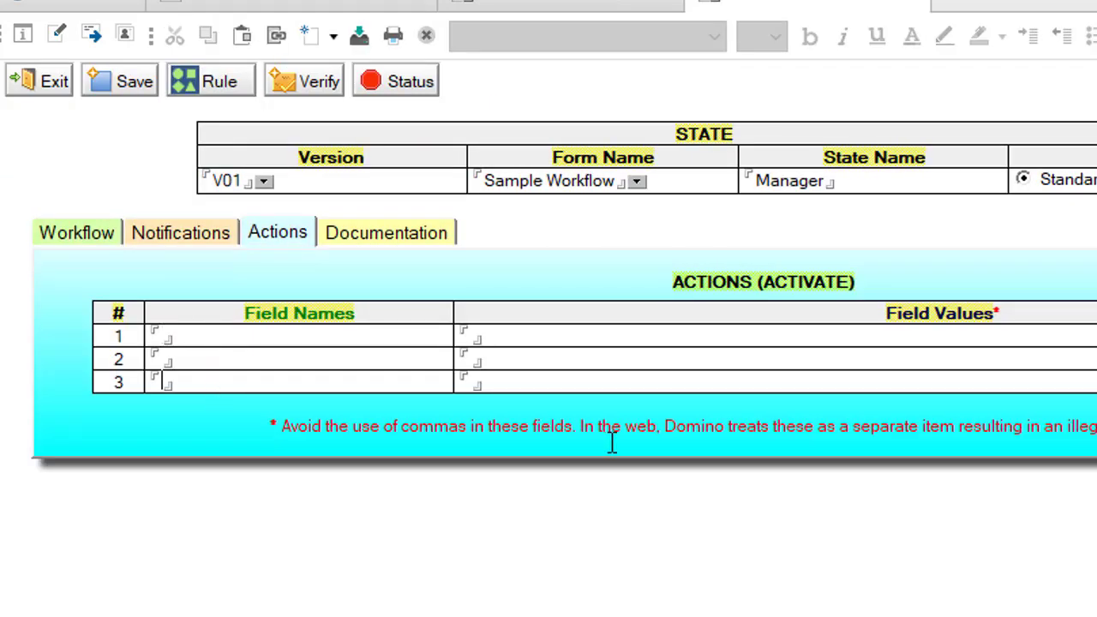
{"action": "key", "text": "ctrl+v"}
Copy the row 3 field values from the V20 Manager state into action row 3 of the V01 Manager state.
{"action": "left_click", "coordinate": [647, 7]}
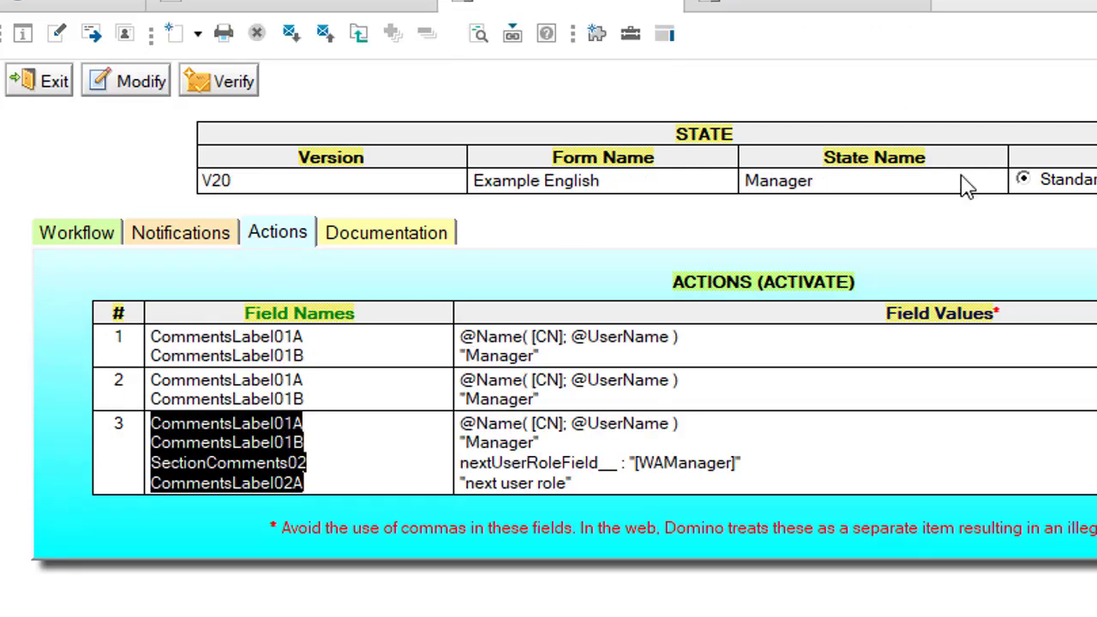
{"action": "left_click_drag", "start_coordinate": [463, 423], "coordinate": [631, 485]}
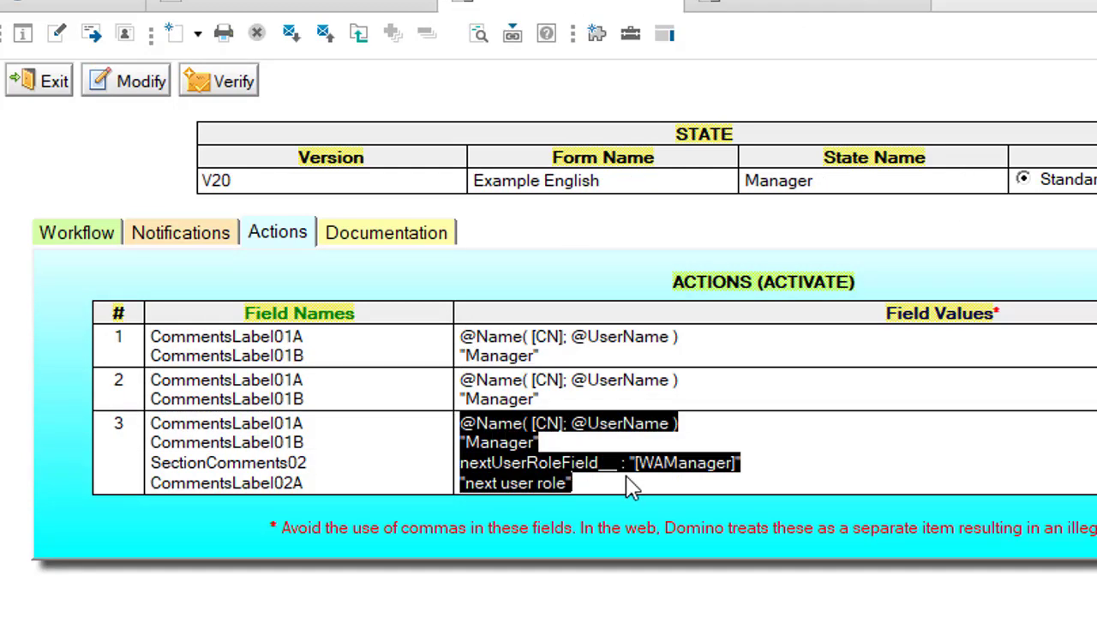
{"action": "left_click", "coordinate": [766, 5]}
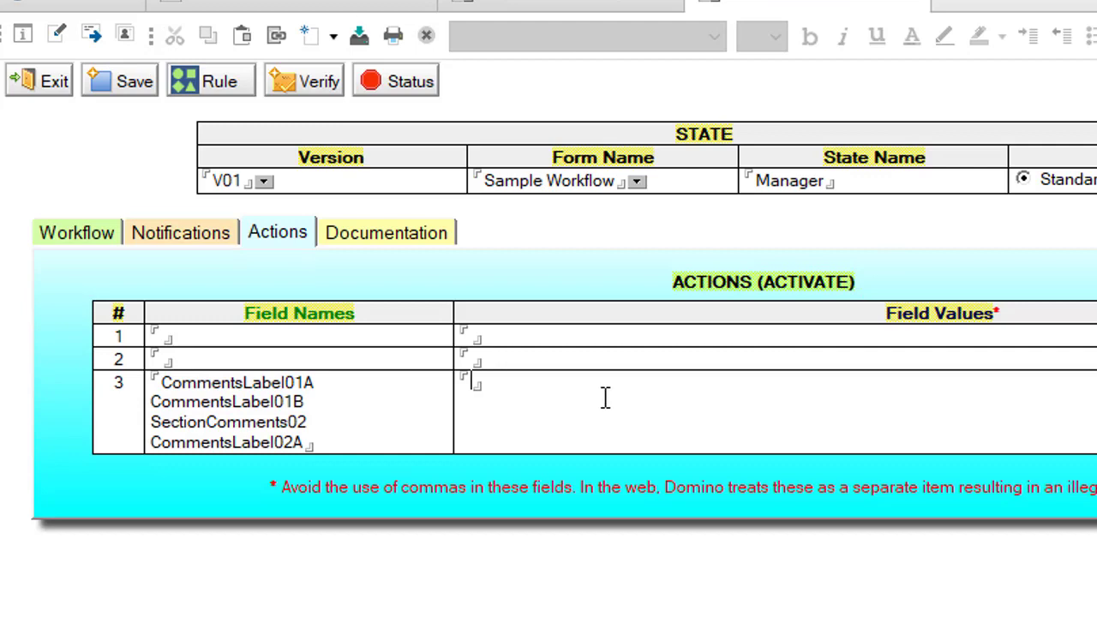
{"action": "type", "text": "@Name( [CN]; @UserName ) \"Manager\" nextUserRoleField : \"[WAManager]\" \"next user role\""}
Copy the field names CommentsLabel01A and CommentsLabel01B from action row 3 into rows 1 and 2.
{"action": "left_click_drag", "start_coordinate": [162, 382], "coordinate": [365, 400]}
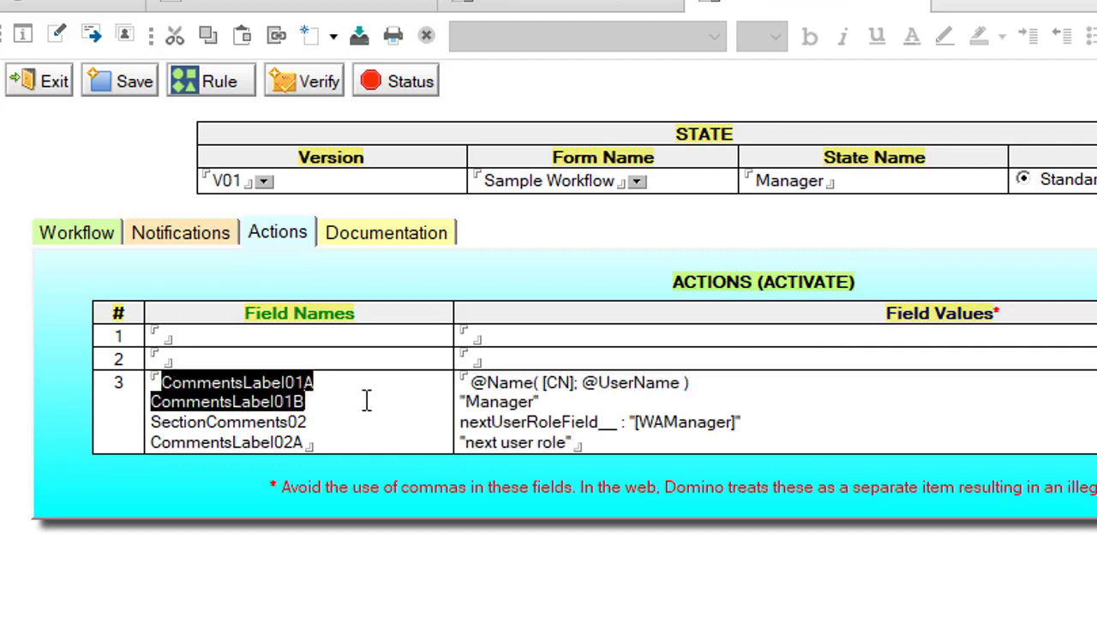
{"action": "key", "text": "ctrl+c"}
{"action": "left_click", "coordinate": [220, 337]}
{"action": "key", "text": "ctrl+v"}
{"action": "left_click", "coordinate": [214, 379]}
{"action": "key", "text": "ctrl+v"}
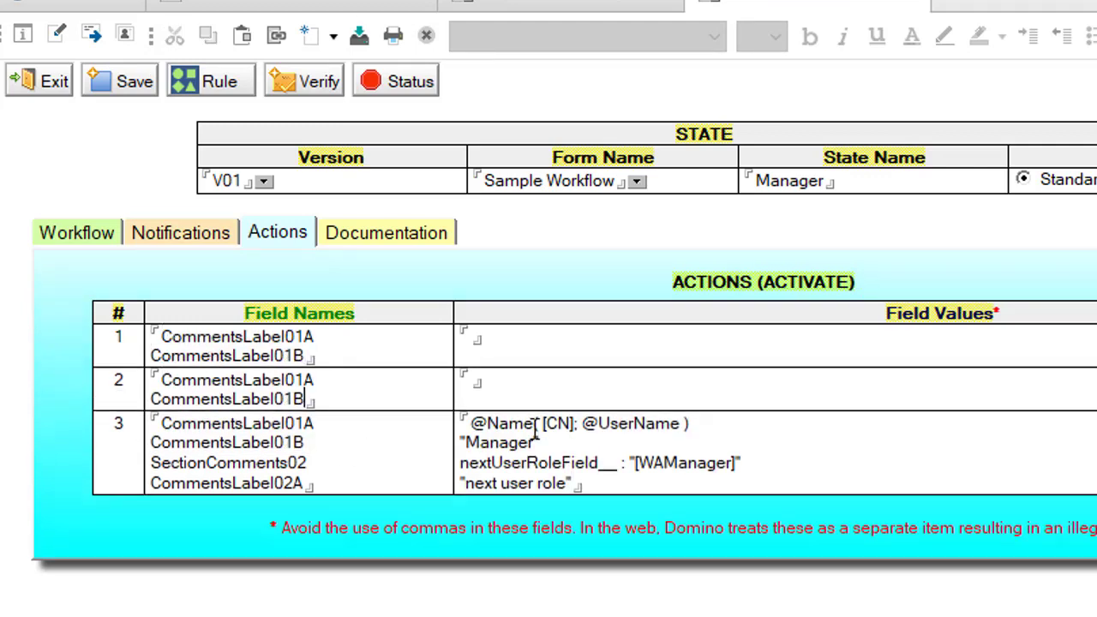
{"action": "left_click_drag", "start_coordinate": [459, 424], "coordinate": [538, 442]}
{"action": "key", "text": "ctrl+c"}
{"action": "left_click", "coordinate": [521, 334]}
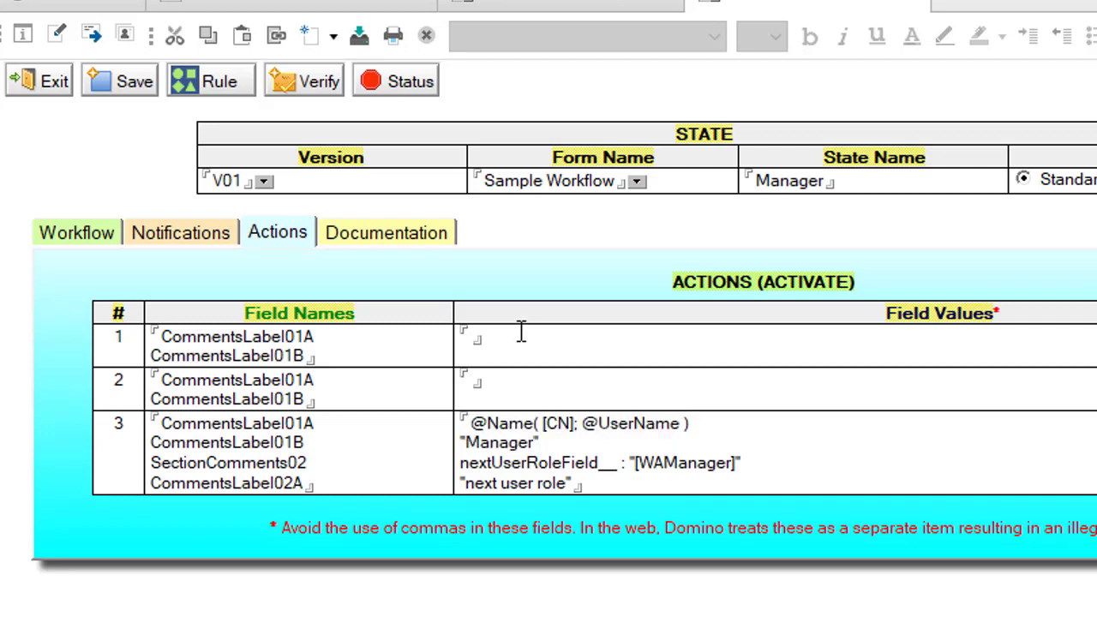
{"action": "key", "text": "ctrl+v"}
{"action": "left_click", "coordinate": [521, 382]}
{"action": "key", "text": "ctrl+v"}
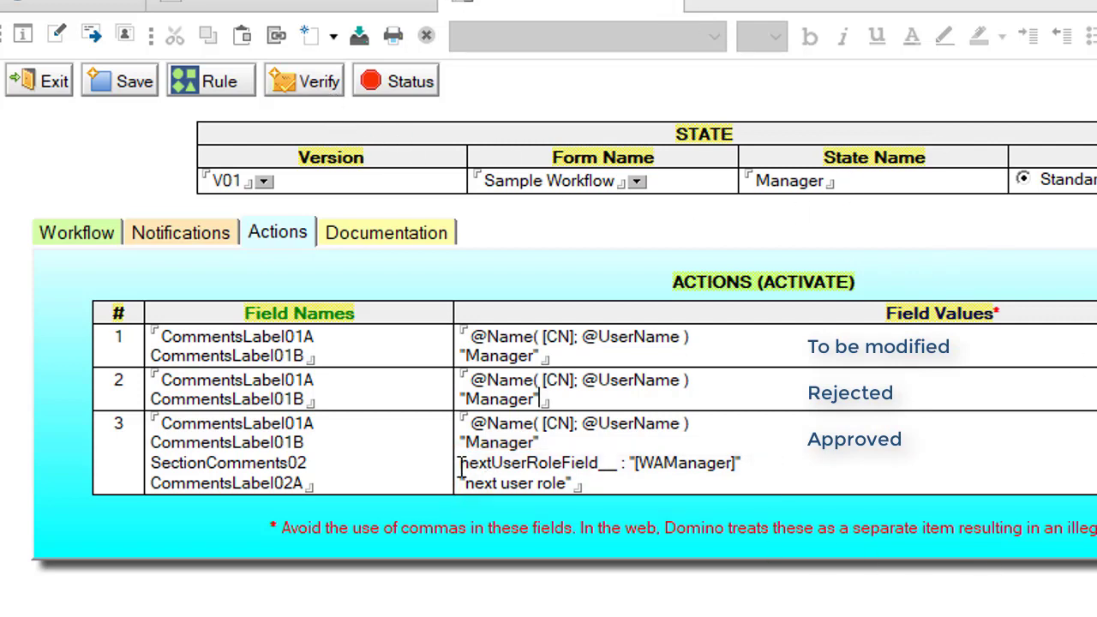
Replace the nextUserRoleField__ and "next user role" placeholders in row 3 with Director and "Director", saving and closing the state.
{"action": "left_click_drag", "start_coordinate": [460, 470], "coordinate": [620, 468]}
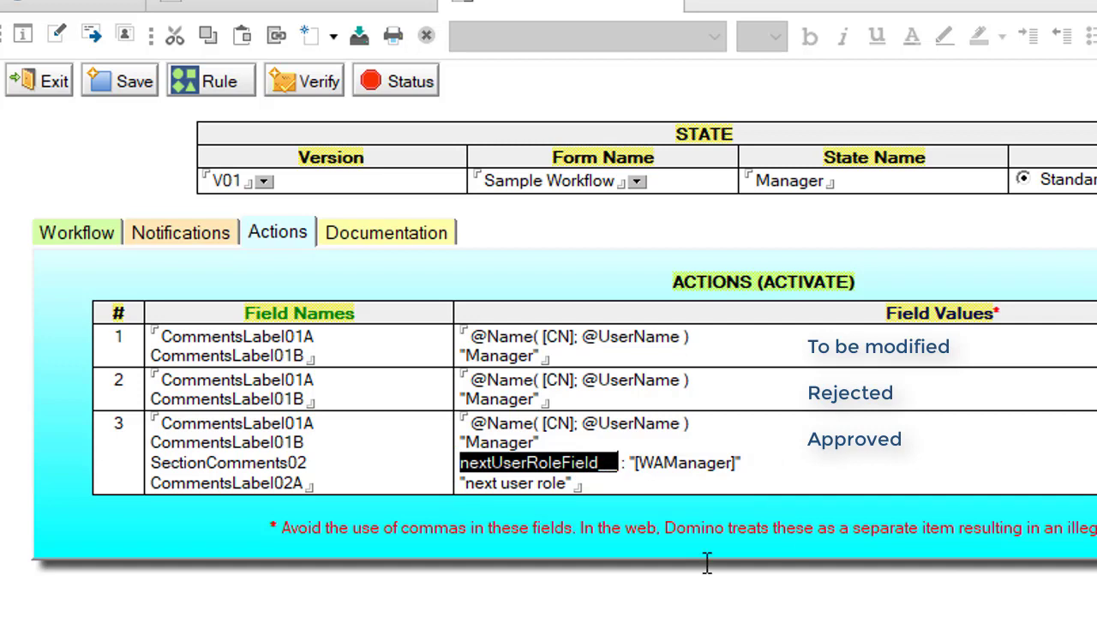
{"action": "type", "text": "Director"}
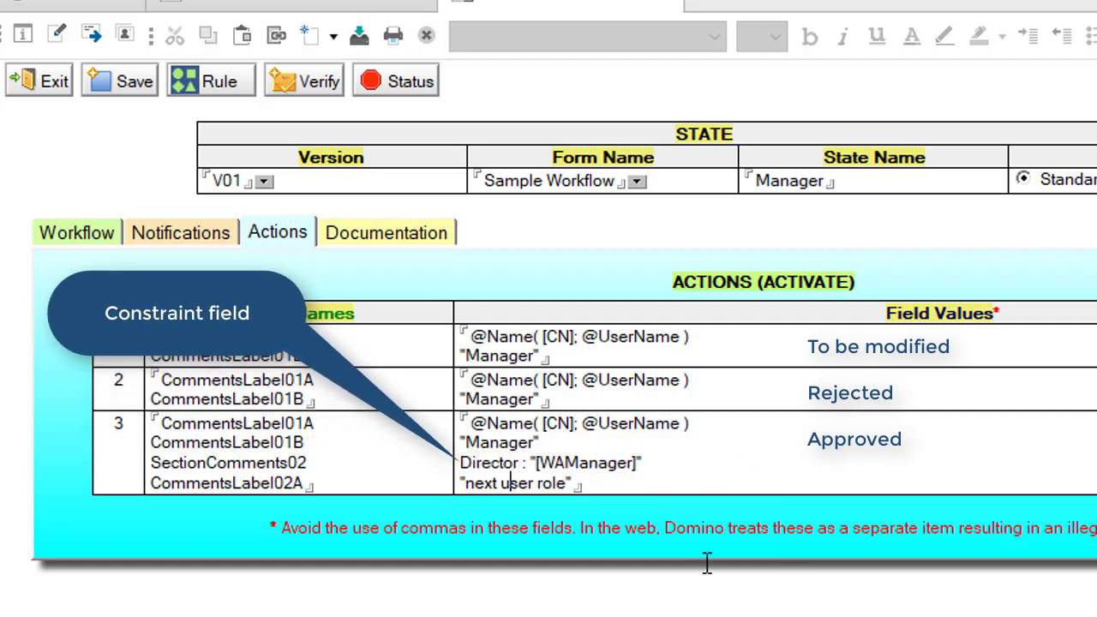
{"action": "key", "text": "ctrl+Left"}
{"action": "key", "text": "shift+Right"}
{"action": "key", "text": "shift+Right"}
{"action": "key", "text": "shift+Right"}
{"action": "key", "text": "shift+Right"}
{"action": "key", "text": "shift+Right"}
{"action": "key", "text": "shift+Right"}
{"action": "key", "text": "shift+Right"}
{"action": "key", "text": "shift+Right"}
{"action": "key", "text": "shift+Right"}
{"action": "key", "text": "shift+Right"}
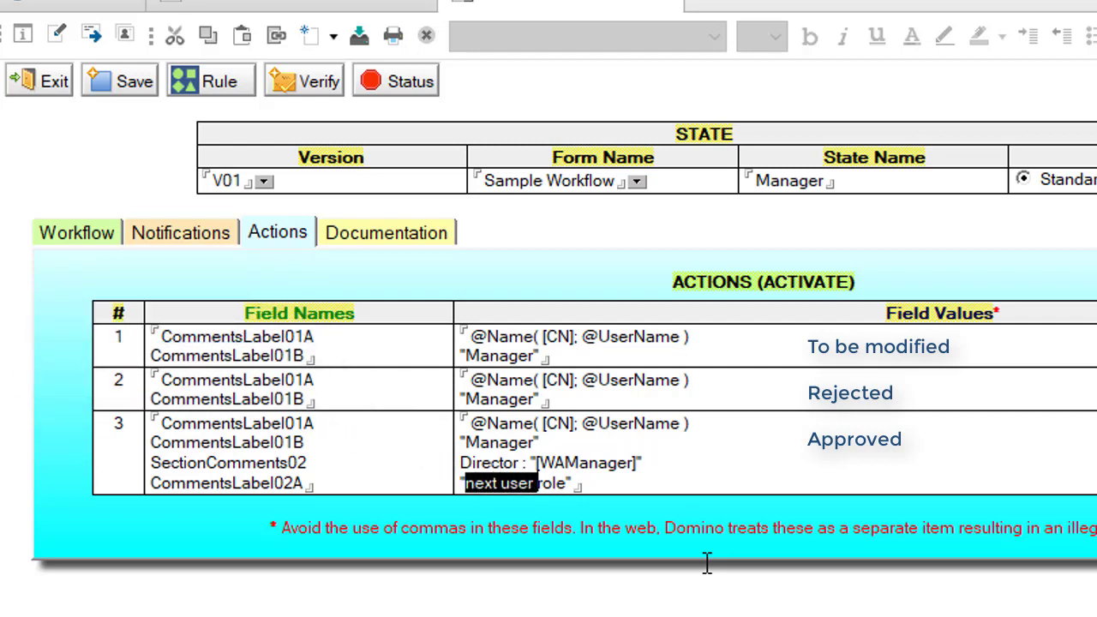
{"action": "type", "text": "Director"}
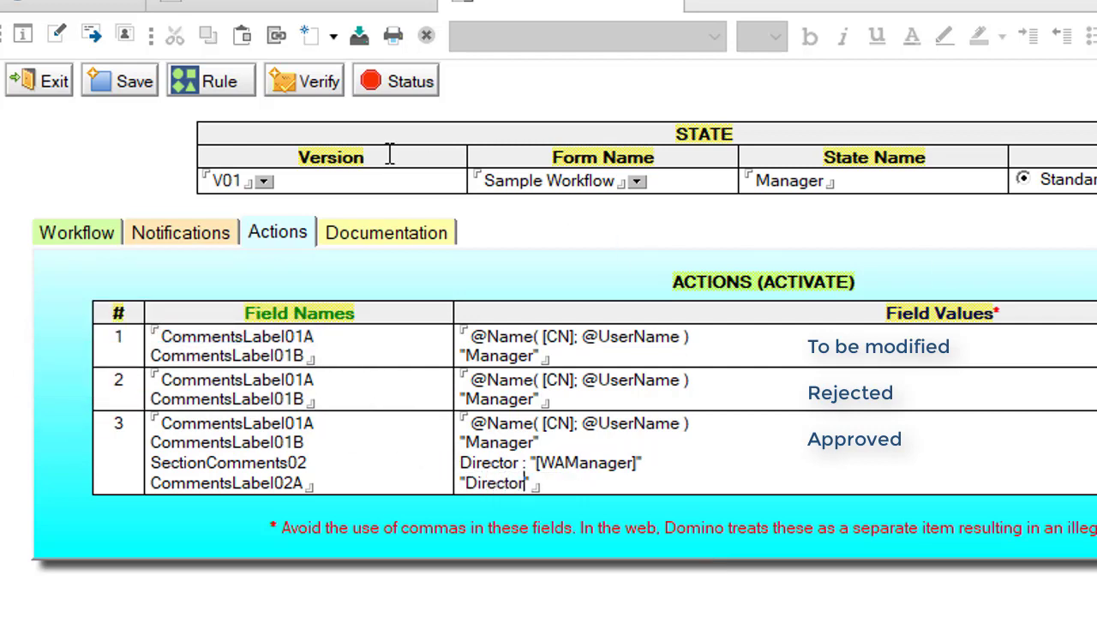
{"action": "left_click", "coordinate": [127, 85]}
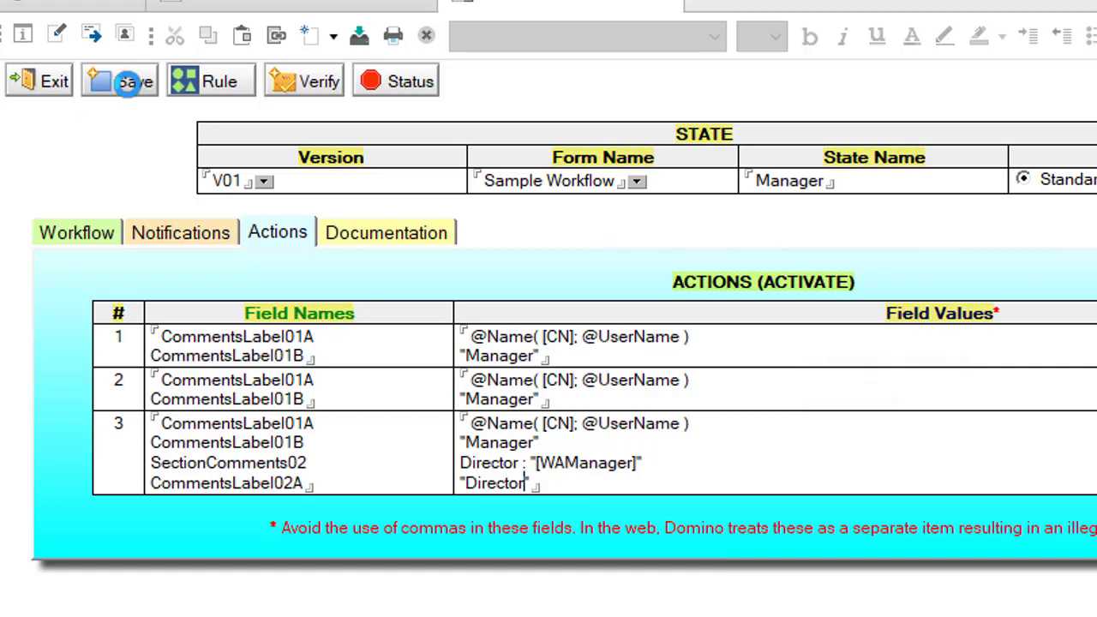
{"action": "left_click", "coordinate": [26, 83]}
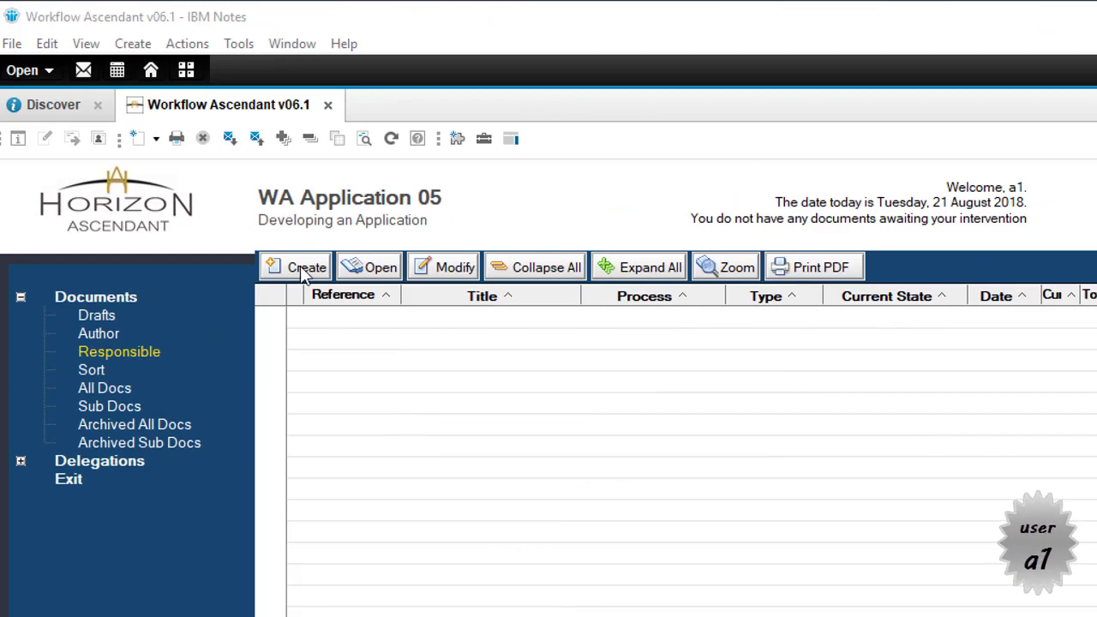
Create a Sample Workflow document titled "Comments test" with the comment "Here are a few comments..." and send it.
{"action": "left_click", "coordinate": [303, 269]}
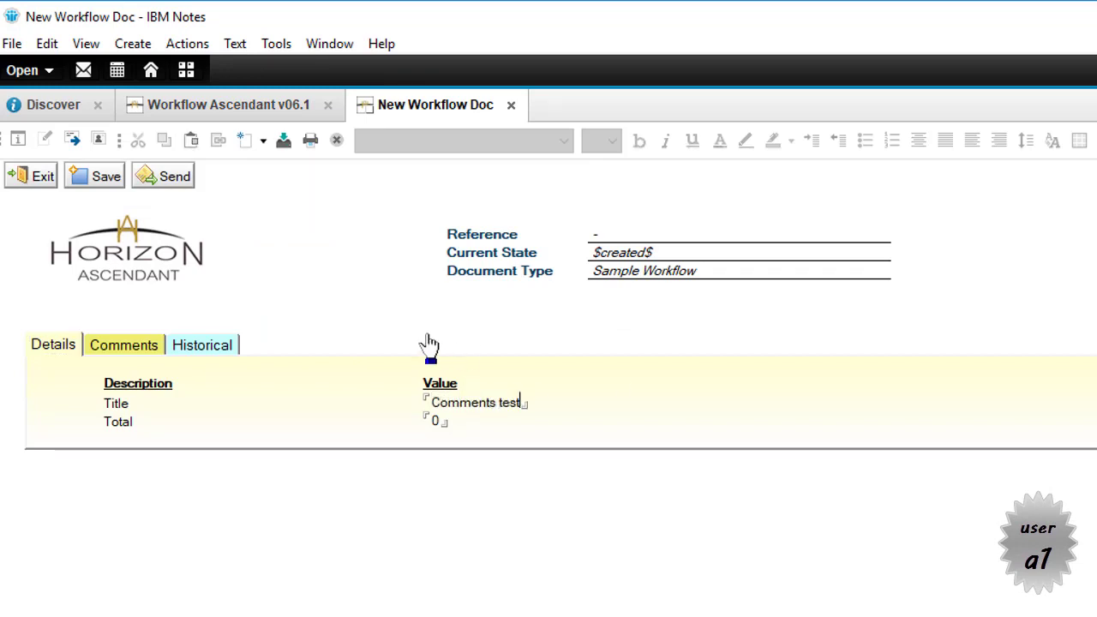
{"action": "left_click", "coordinate": [112, 350]}
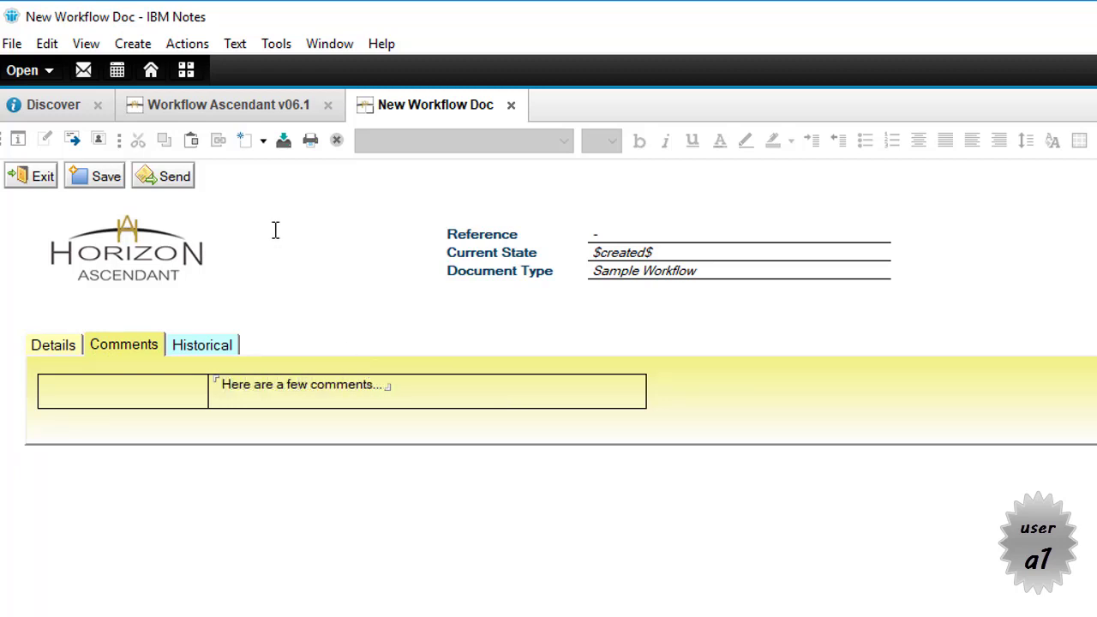
{"action": "left_click", "coordinate": [168, 176]}
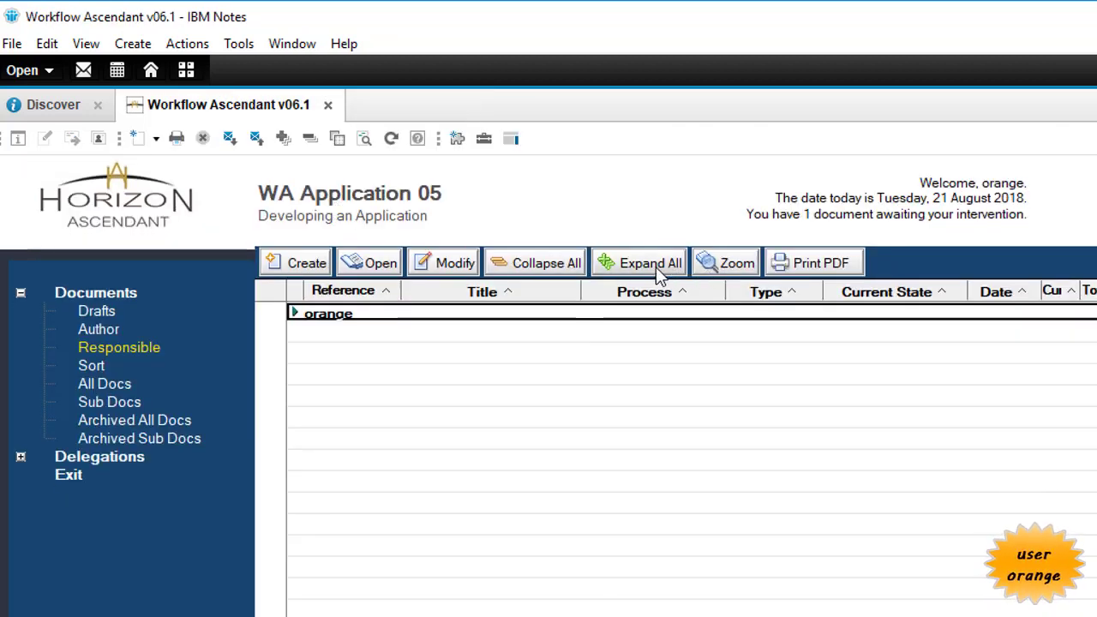
Modify the "Comments test" document in the Manager state, adding the comment "Looks good...", and send it on as Approved.
{"action": "left_click", "coordinate": [656, 266]}
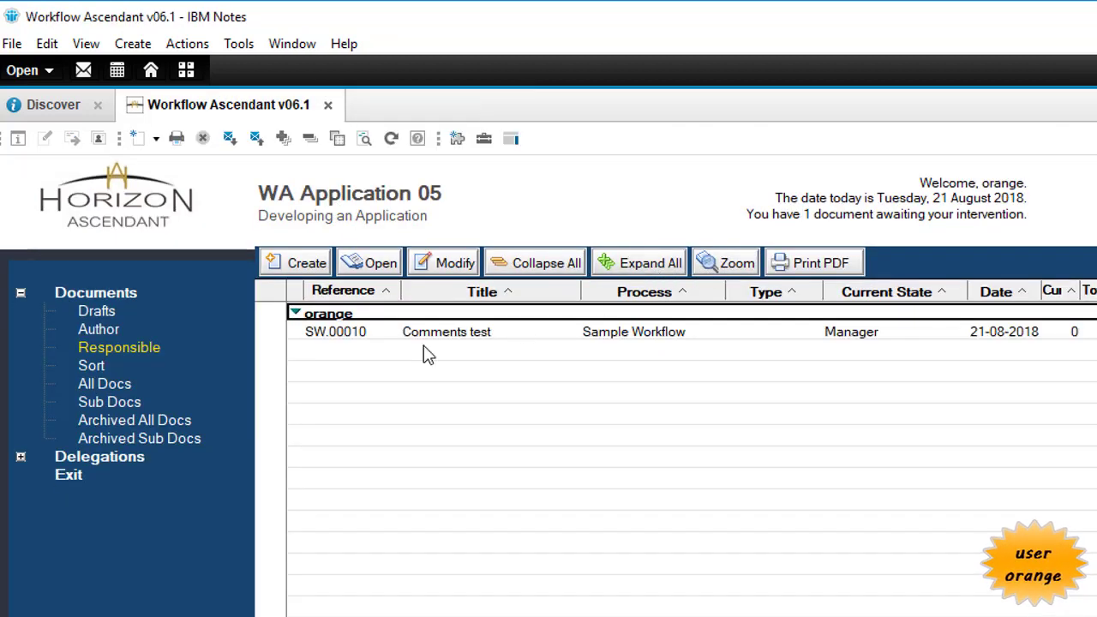
{"action": "left_click", "coordinate": [444, 263]}
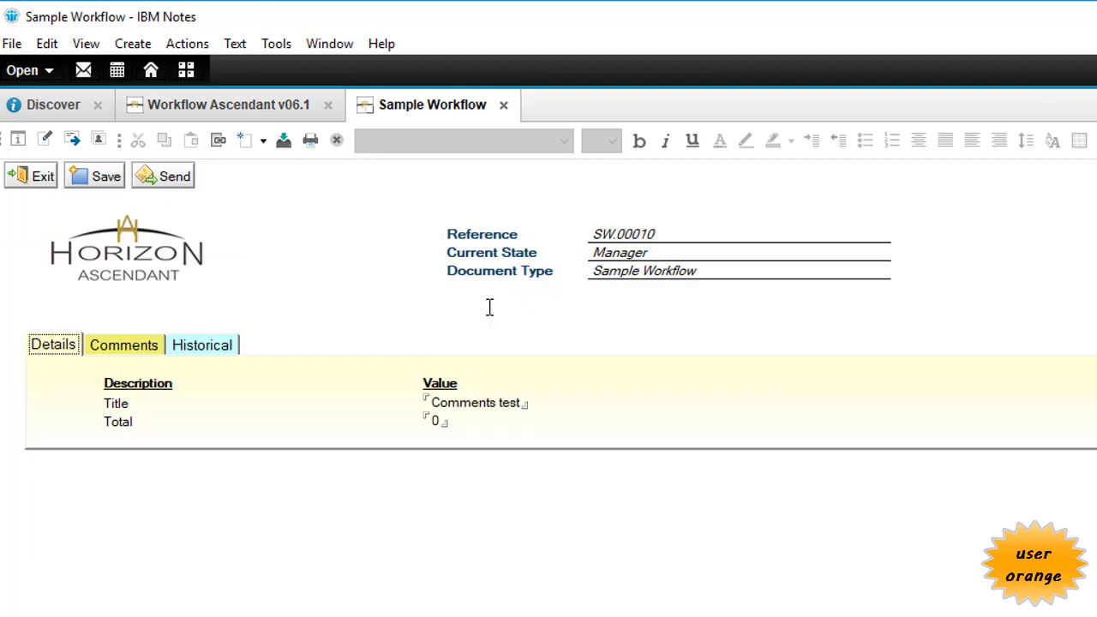
{"action": "left_click", "coordinate": [114, 354]}
{"action": "left_click", "coordinate": [266, 439]}
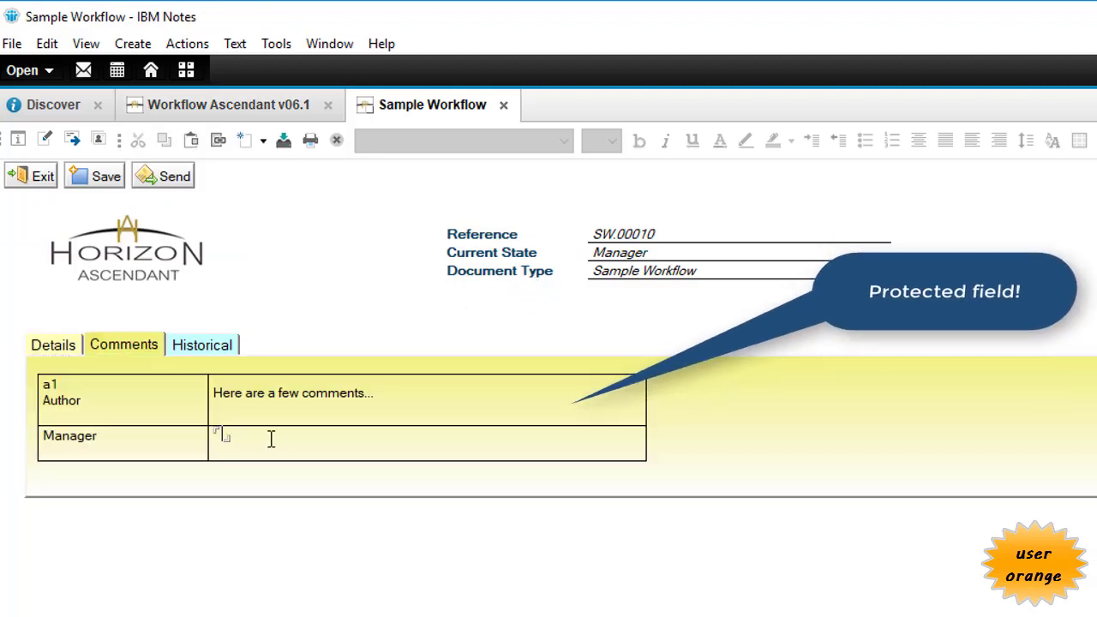
{"action": "type", "text": "Looks good..."}
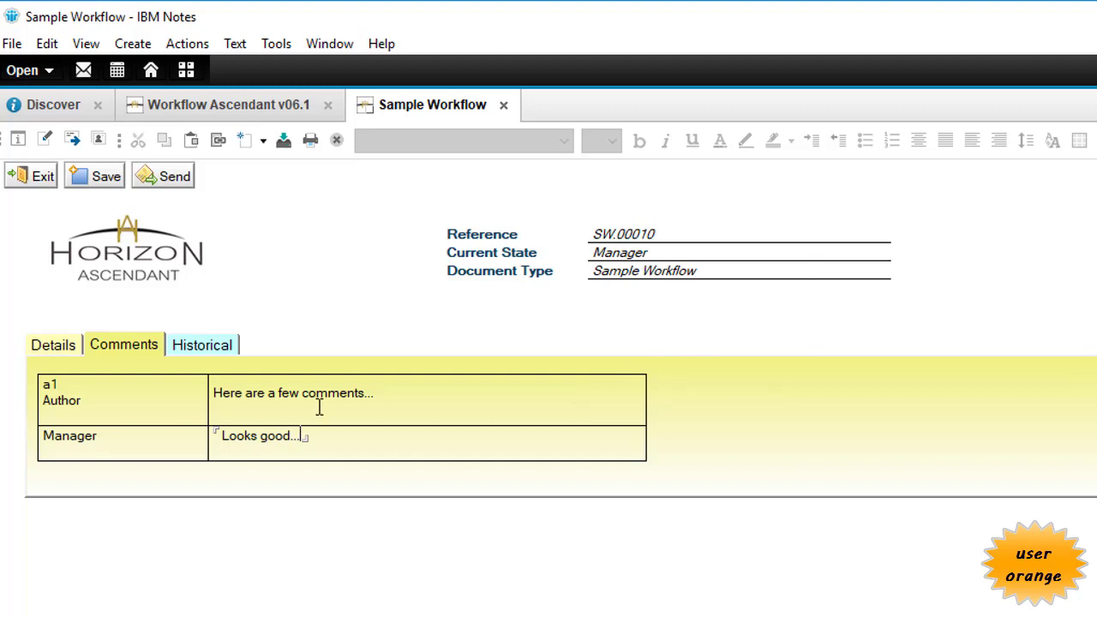
{"action": "left_click", "coordinate": [180, 185]}
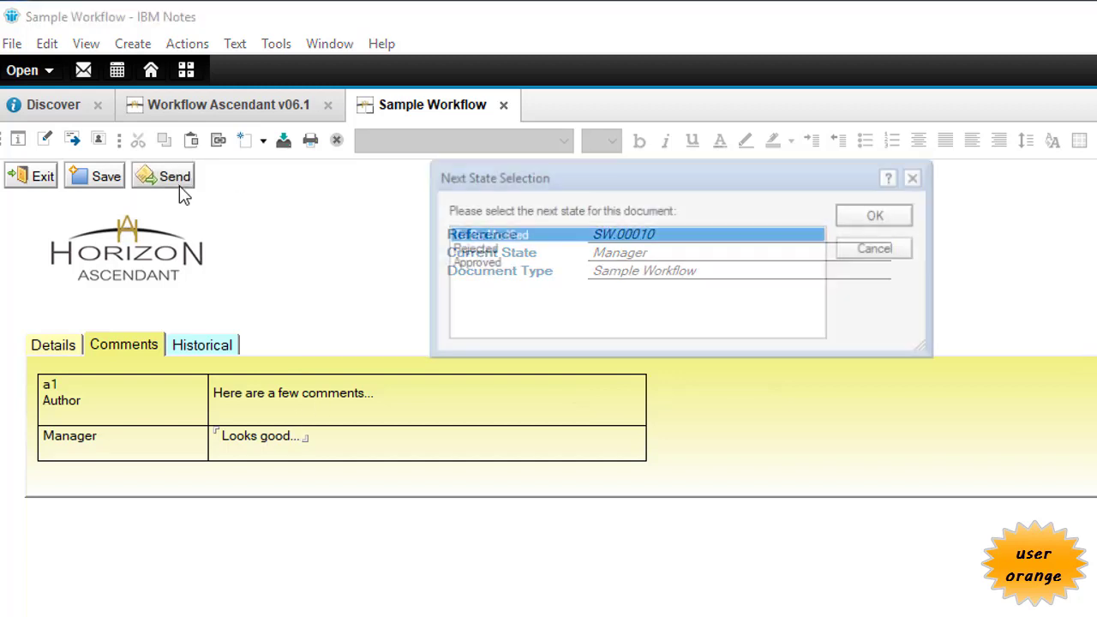
{"action": "double_click", "coordinate": [467, 262]}
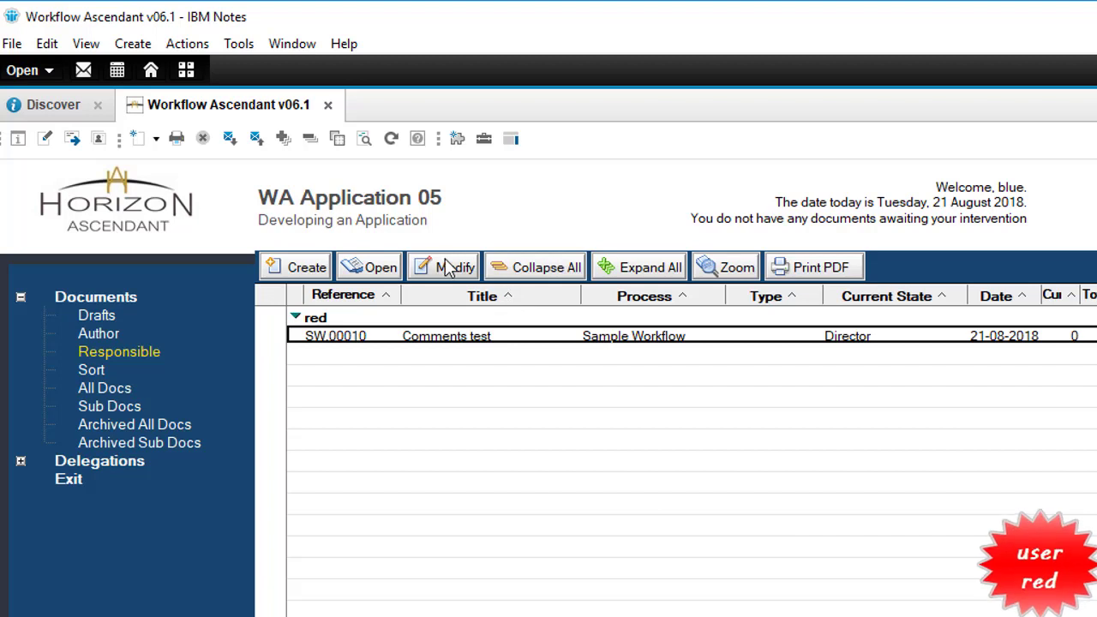
Open the "Comments test" document in the Director state and view its comments section.
{"action": "left_click", "coordinate": [443, 264]}
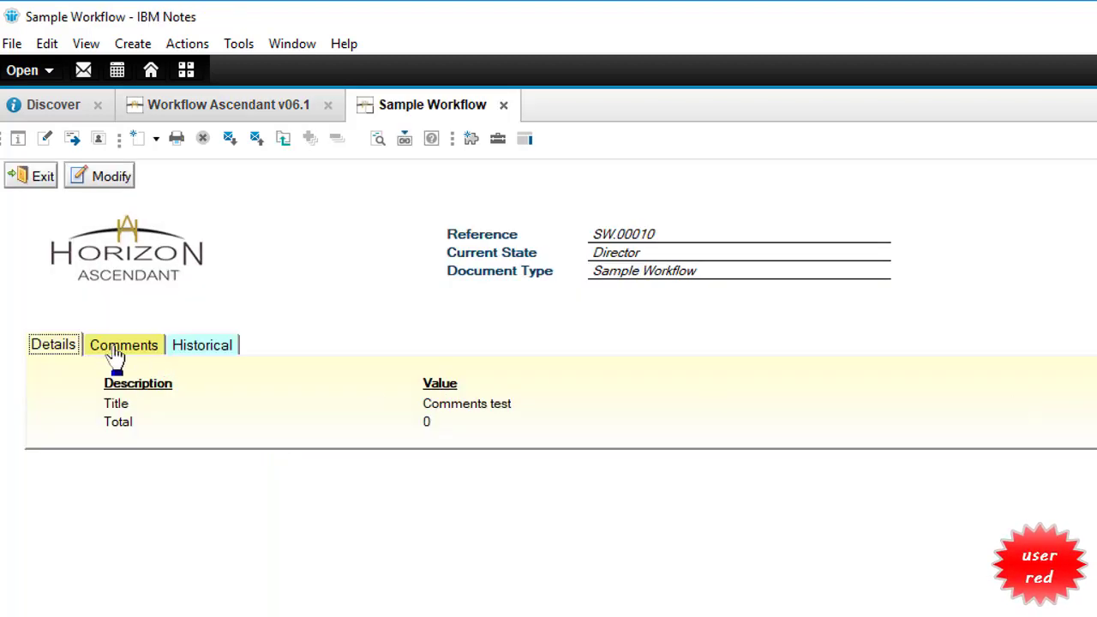
{"action": "left_click", "coordinate": [118, 351]}
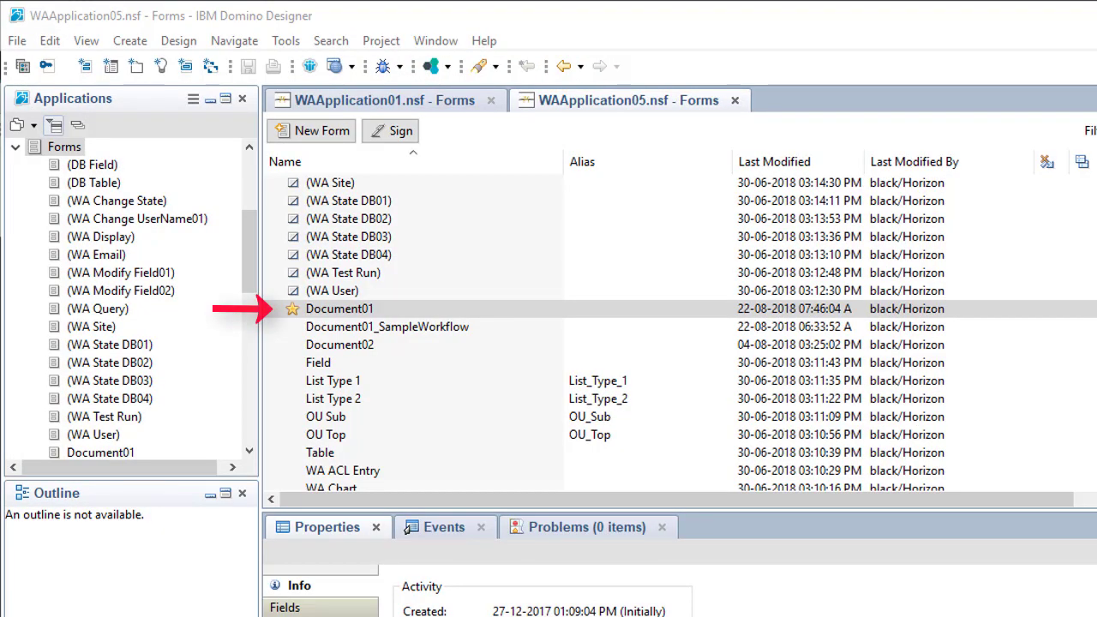
Open the Document01 form in Domino Designer and set the FieldWAAuthor default value to "Title" : "Total".
{"action": "left_click", "coordinate": [330, 315]}
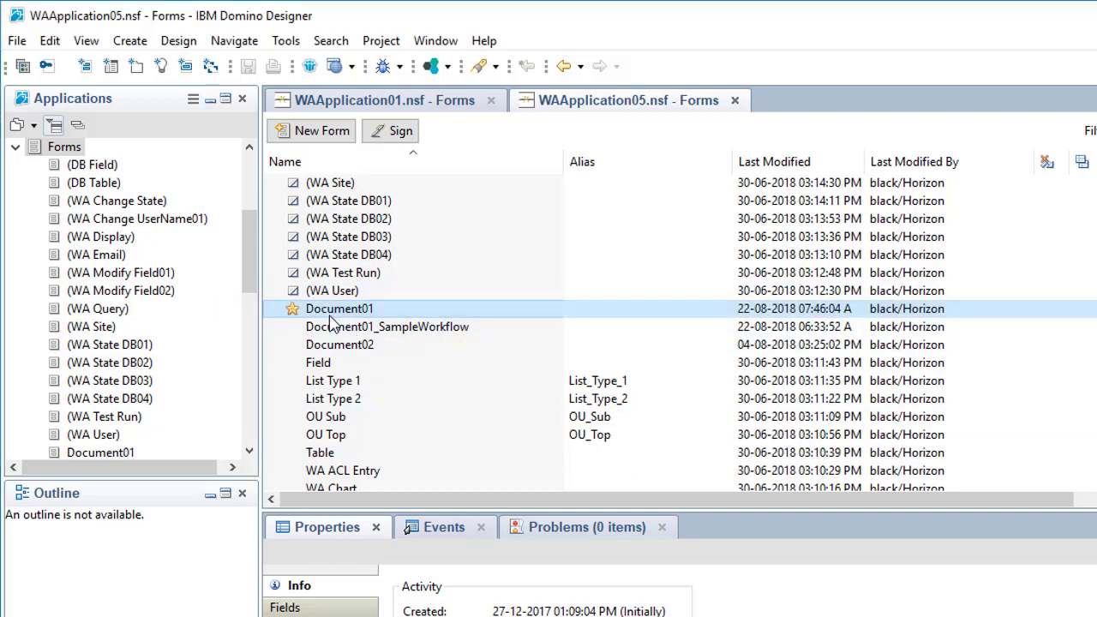
{"action": "double_click", "coordinate": [330, 317]}
{"action": "scroll", "coordinate": [350, 308], "scroll_direction": "down", "scroll_amount": 5}
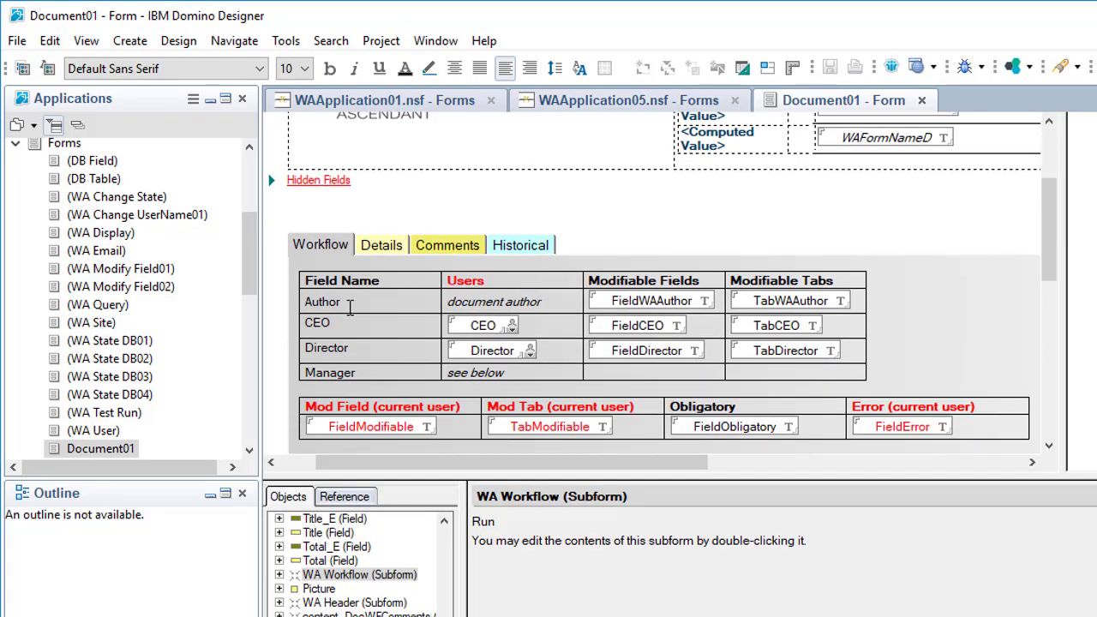
{"action": "left_click", "coordinate": [377, 246]}
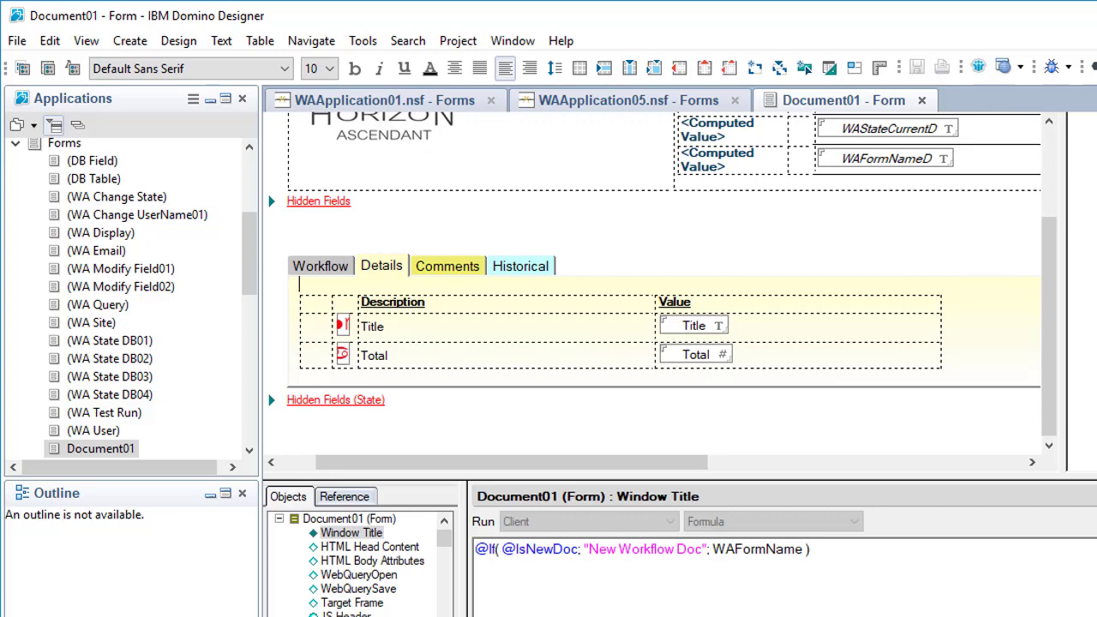
{"action": "left_click", "coordinate": [306, 269]}
{"action": "left_click", "coordinate": [648, 326]}
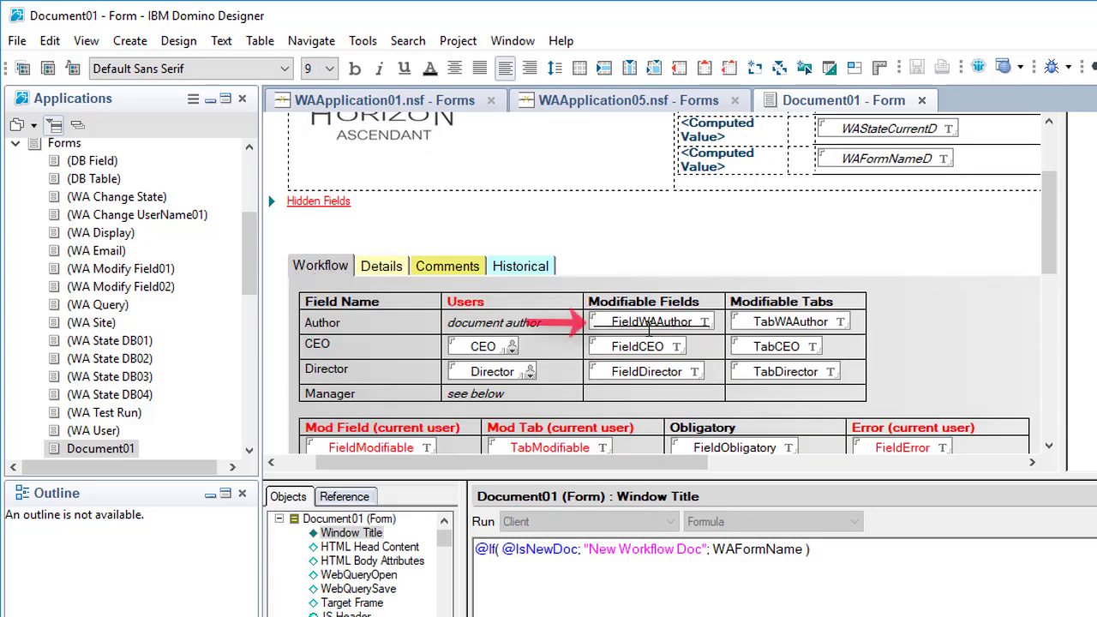
{"action": "left_click", "coordinate": [749, 590]}
{"action": "type", "text": "\"Title\" :"}
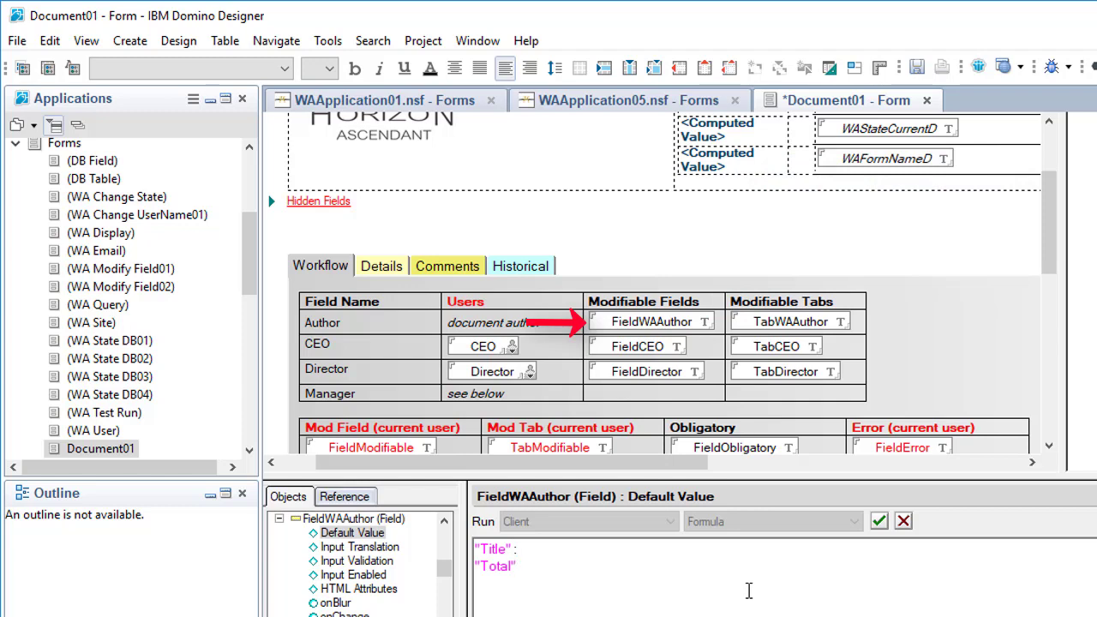
Copy the "Title" : "Total" formula from FieldWAAuthor into the default value of FieldObligatory.
{"action": "key", "text": "ctrl+a"}
{"action": "key", "text": "ctrl+c"}
{"action": "left_click", "coordinate": [901, 520]}
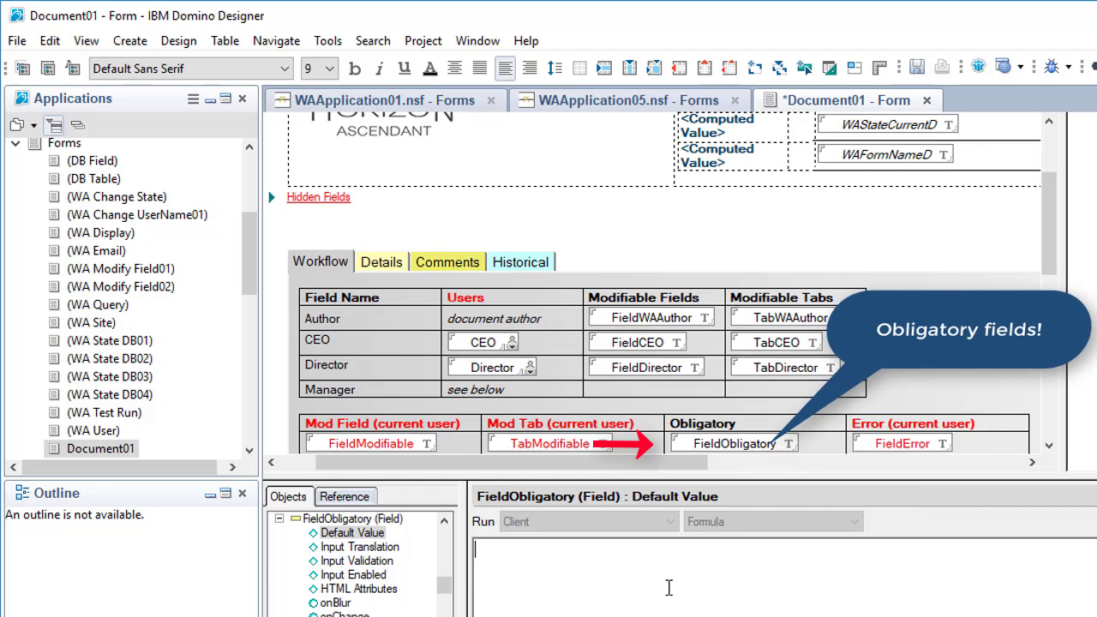
{"action": "key", "text": "ctrl+v"}
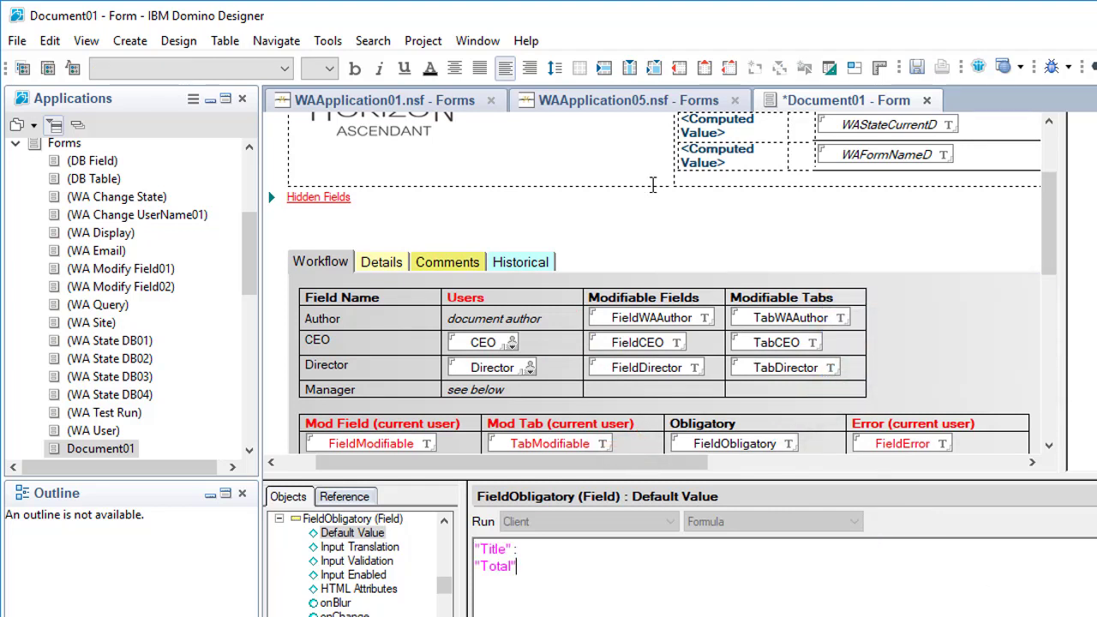
Open the Document01_SampleWorkflow form and copy the Input Enabled formula of its Title field.
{"action": "left_click", "coordinate": [628, 101]}
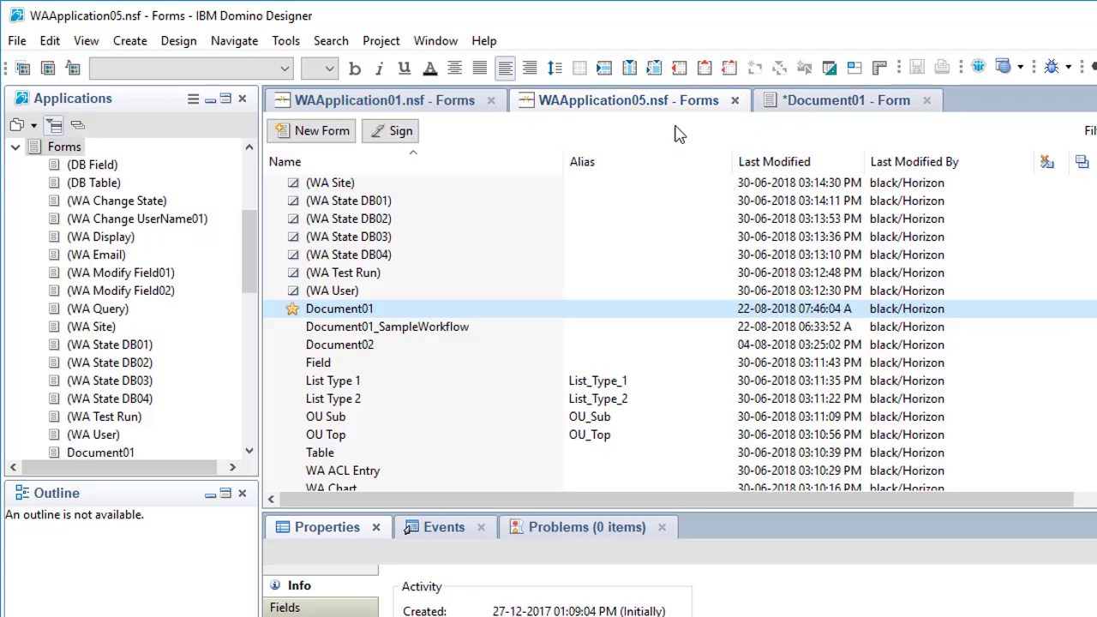
{"action": "double_click", "coordinate": [406, 326]}
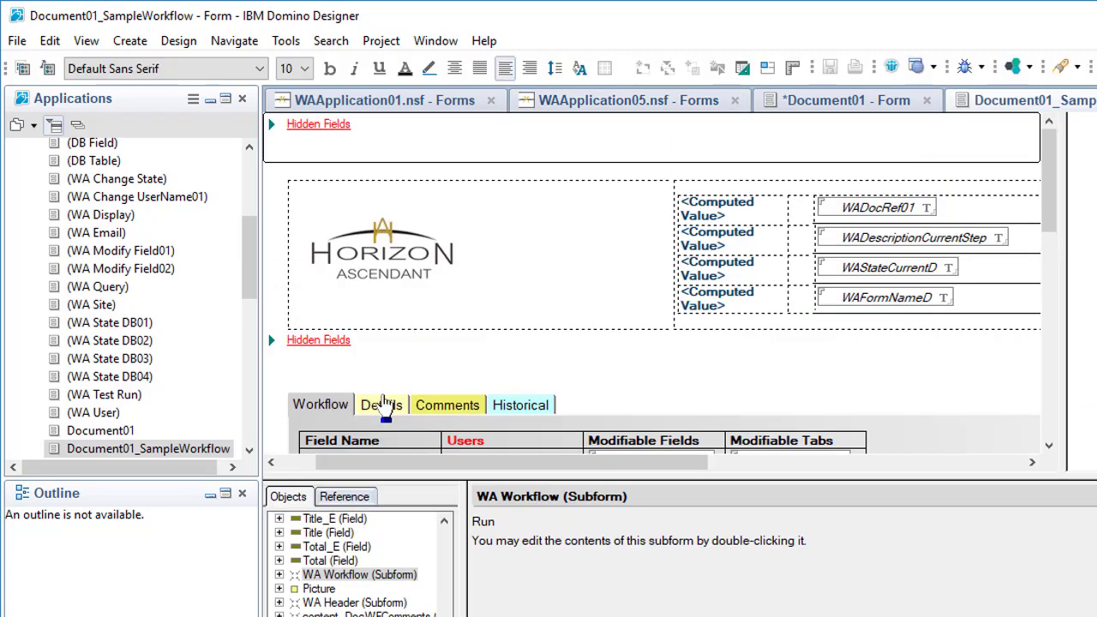
{"action": "left_click", "coordinate": [383, 404]}
{"action": "scroll", "coordinate": [531, 360], "scroll_direction": "down", "scroll_amount": 3}
{"action": "left_click", "coordinate": [691, 370]}
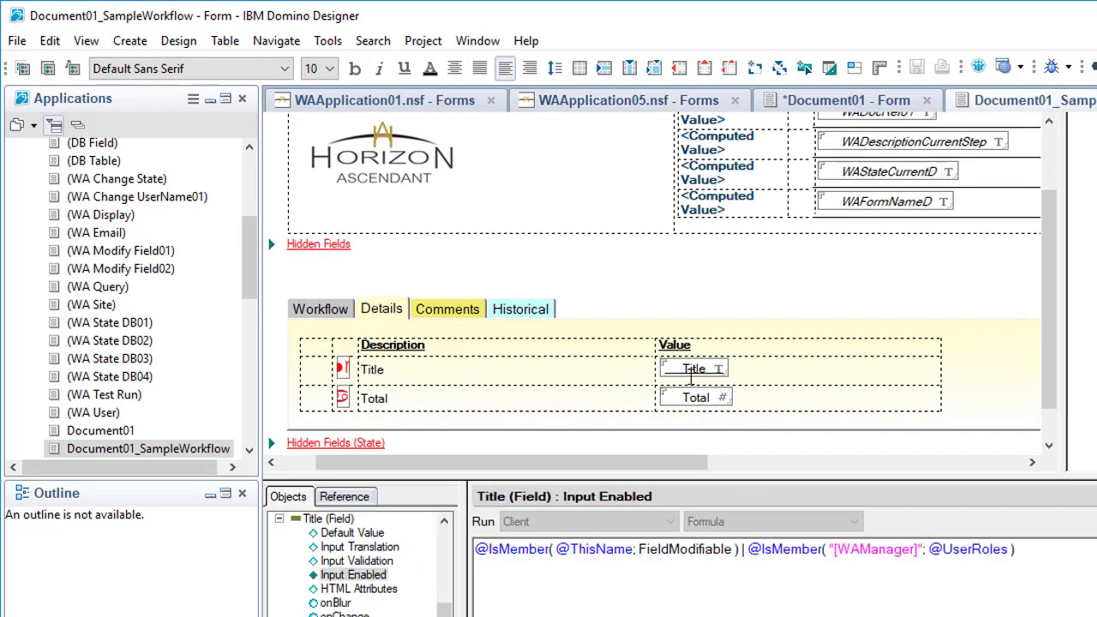
{"action": "left_click_drag", "start_coordinate": [1047, 549], "coordinate": [476, 550]}
{"action": "key", "text": "ctrl+c"}
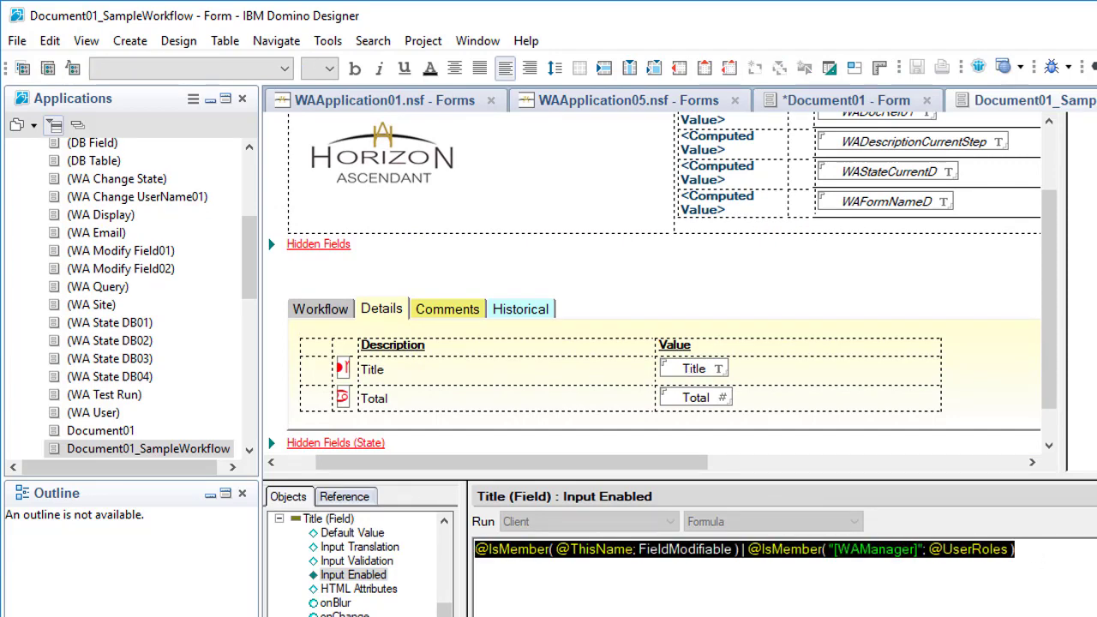
{"action": "left_click", "coordinate": [830, 100]}
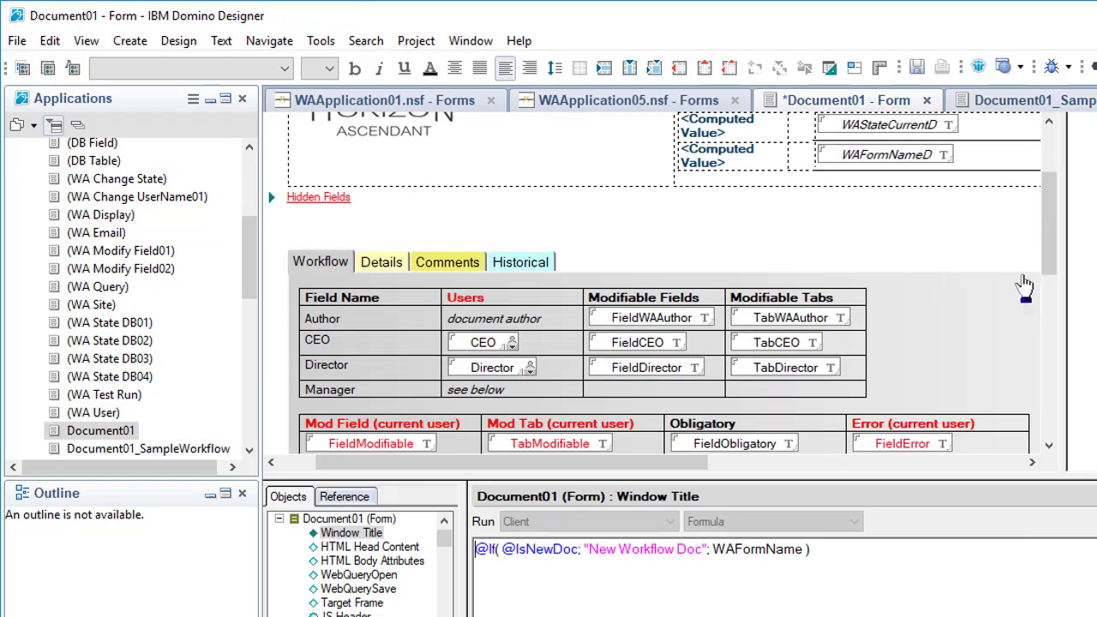
{"action": "left_click", "coordinate": [374, 268]}
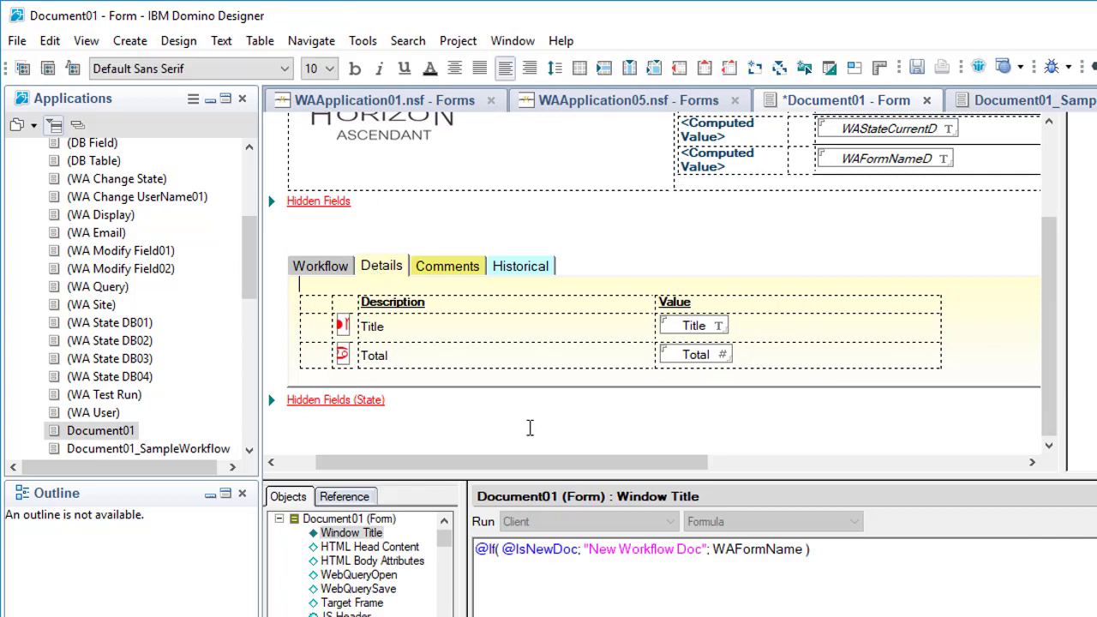
{"action": "left_click", "coordinate": [718, 326]}
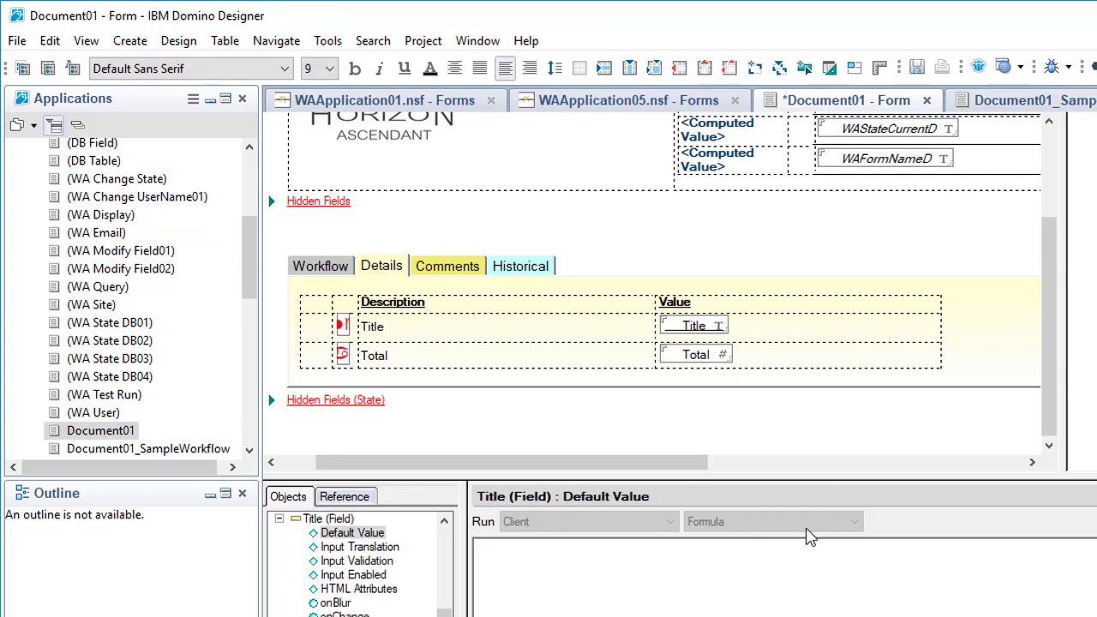
{"action": "left_click", "coordinate": [381, 575]}
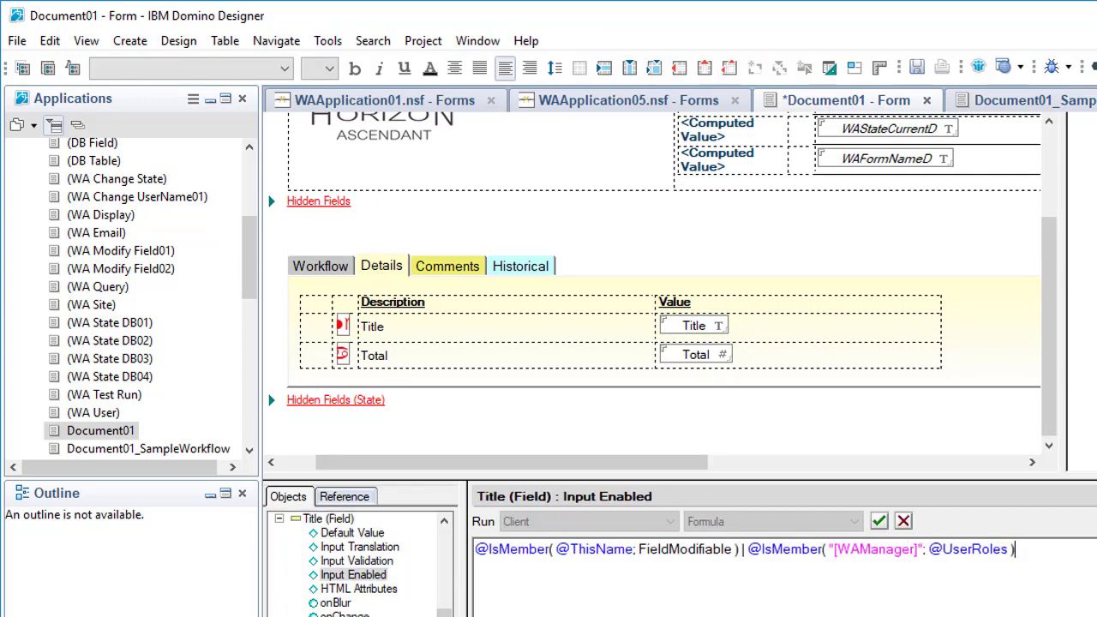
{"action": "left_click", "coordinate": [724, 354]}
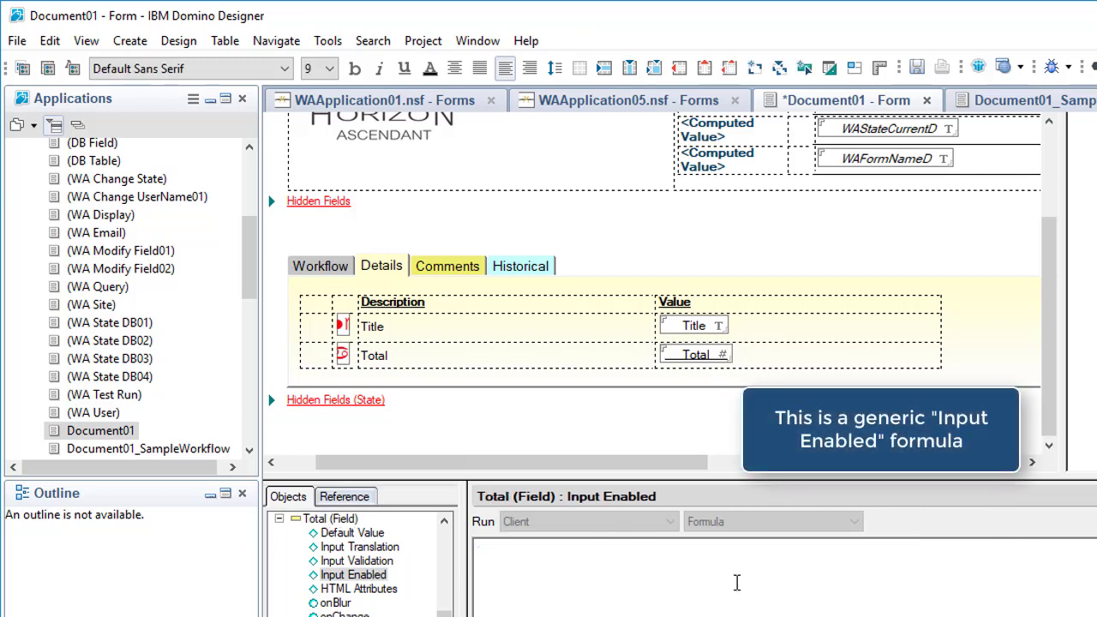
{"action": "left_click", "coordinate": [745, 585]}
{"action": "key", "text": "ctrl+v"}
{"action": "left_click", "coordinate": [715, 328]}
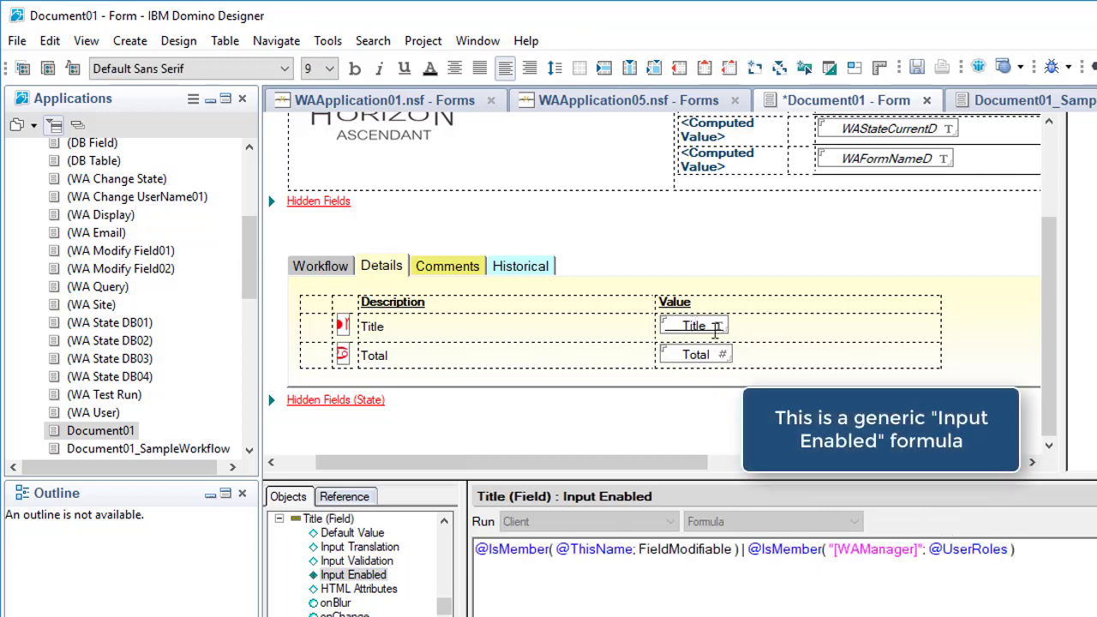
Check the properties and value formula of the Total_E field, and close the Document01 form with its changes saved.
{"action": "left_click", "coordinate": [342, 355]}
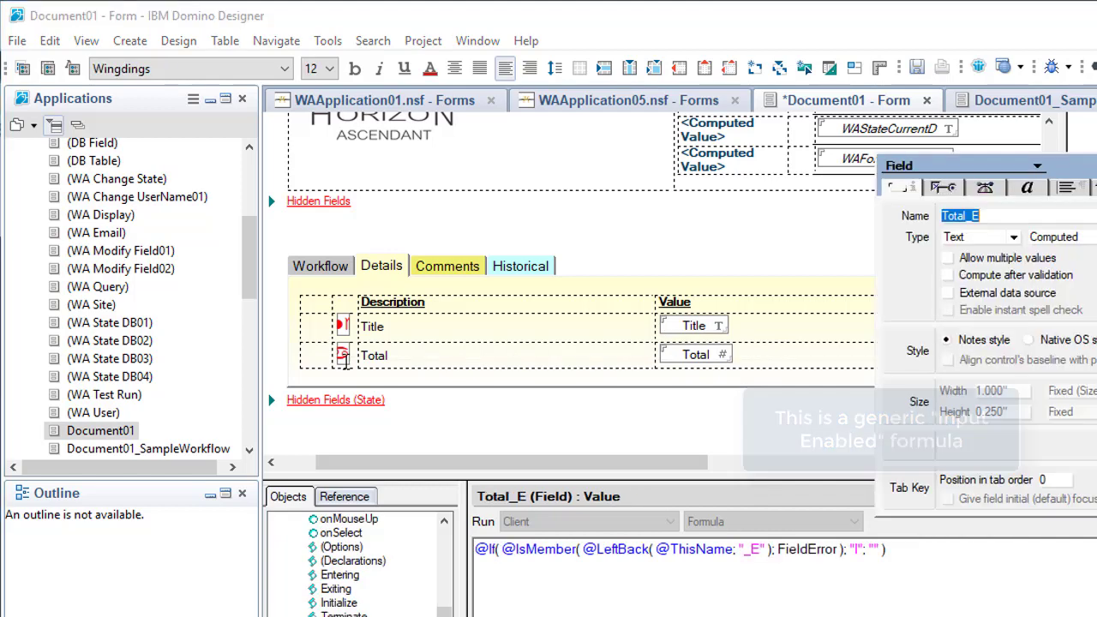
{"action": "double_click", "coordinate": [342, 355]}
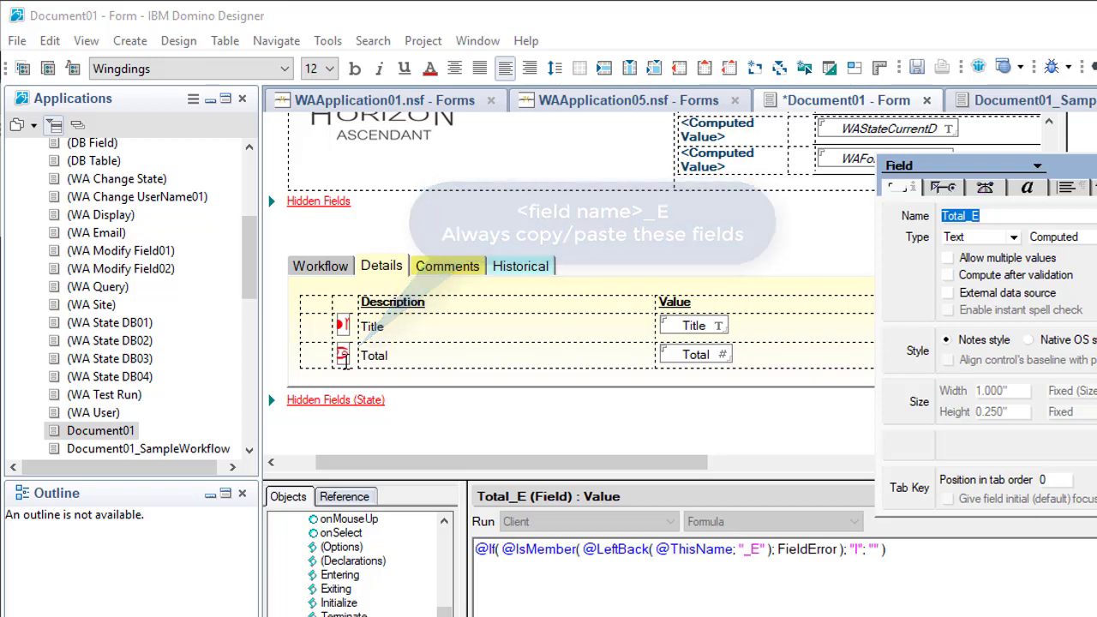
{"action": "key", "text": "Escape"}
{"action": "key", "text": "Escape"}
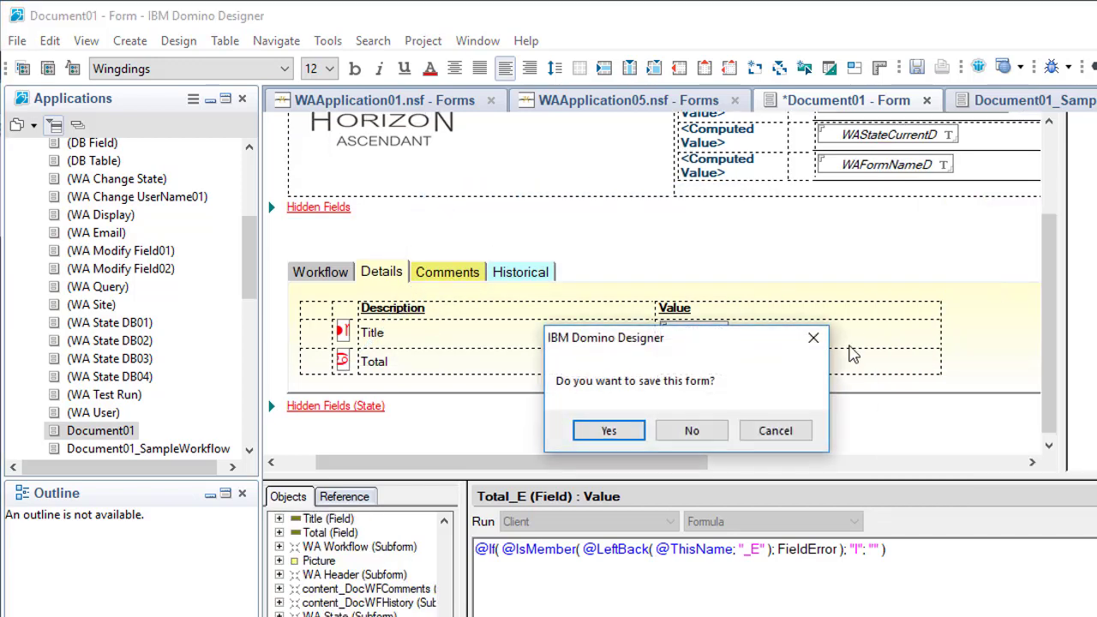
{"action": "left_click", "coordinate": [629, 431]}
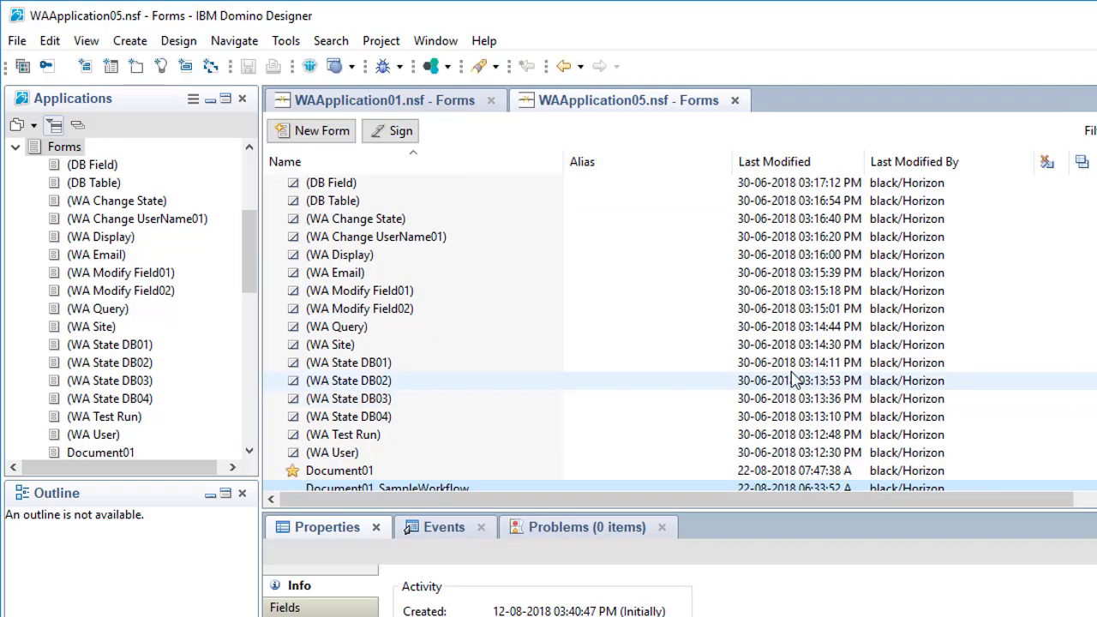
Open the WA Application Specific script library from the code elements of WA Application 05.
{"action": "left_click", "coordinate": [15, 146]}
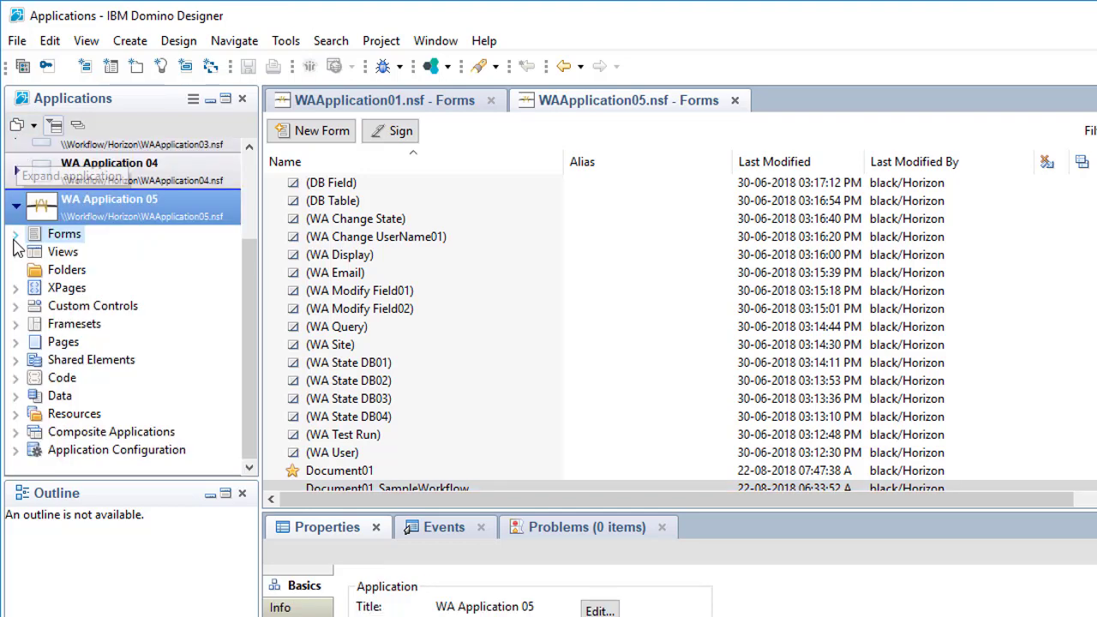
{"action": "left_click", "coordinate": [16, 378]}
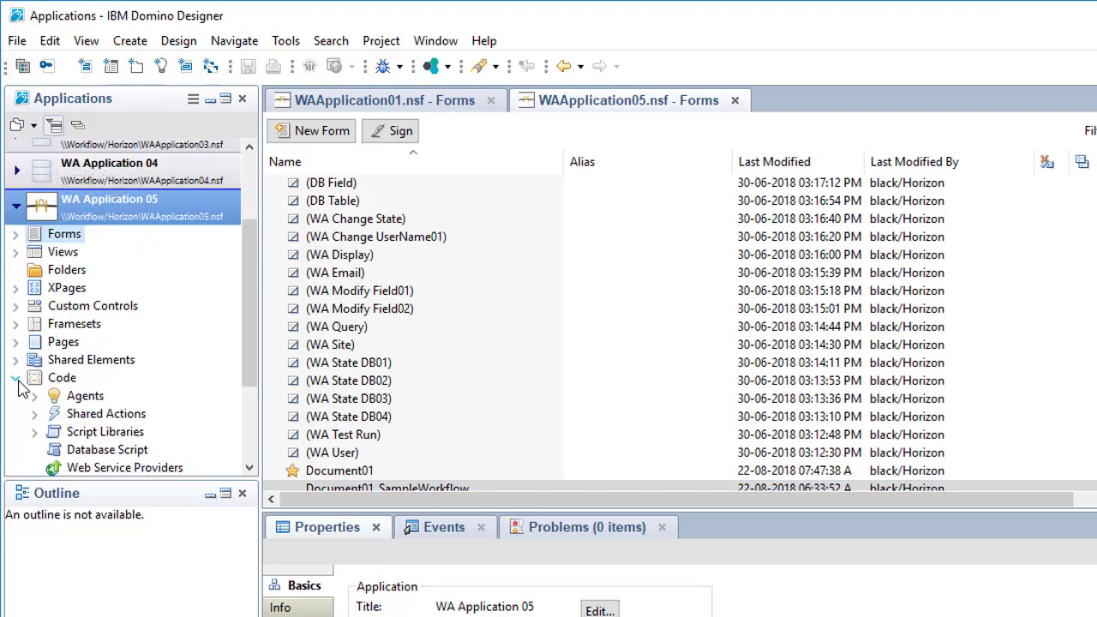
{"action": "left_click", "coordinate": [110, 433]}
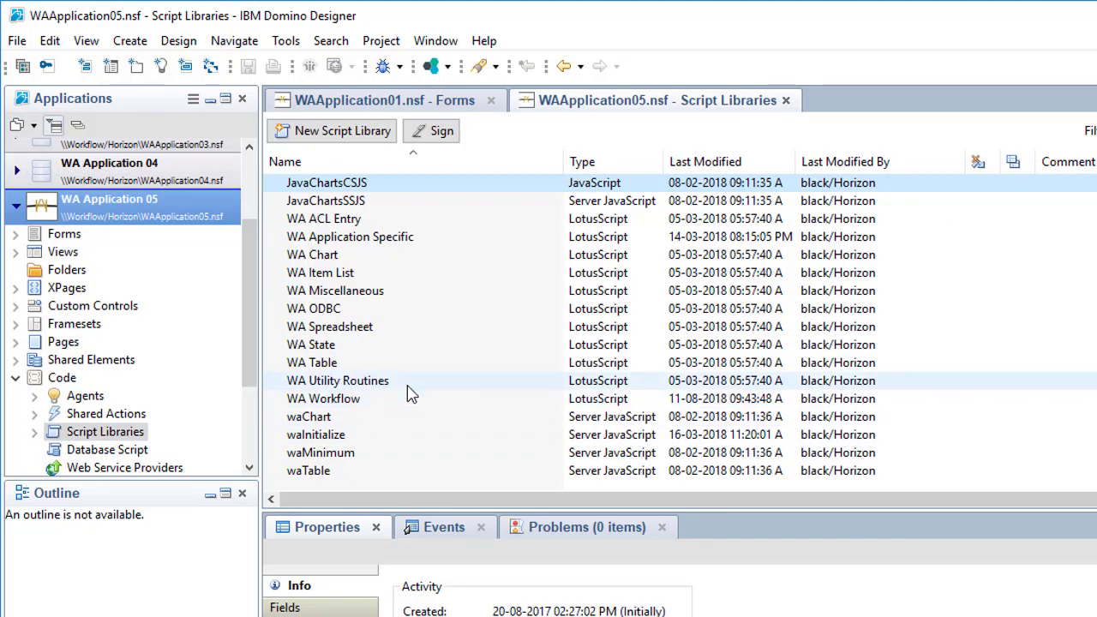
{"action": "double_click", "coordinate": [411, 240]}
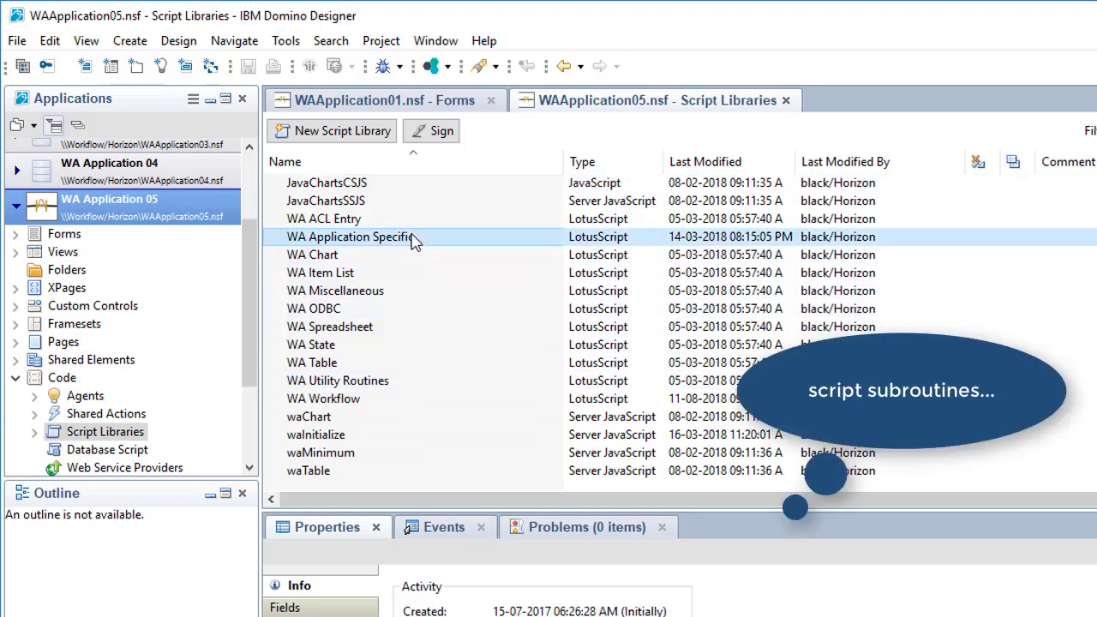
Switch to the Workflow Ascendant window in IBM Notes.
{"action": "left_click", "coordinate": [399, 477]}
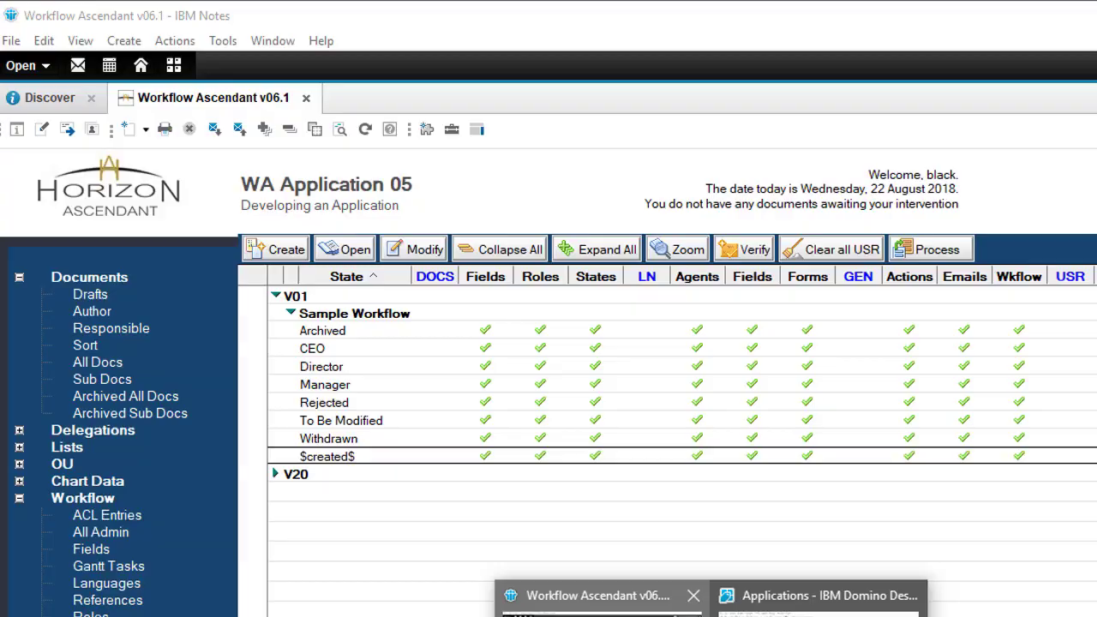
{"action": "left_click", "coordinate": [602, 600]}
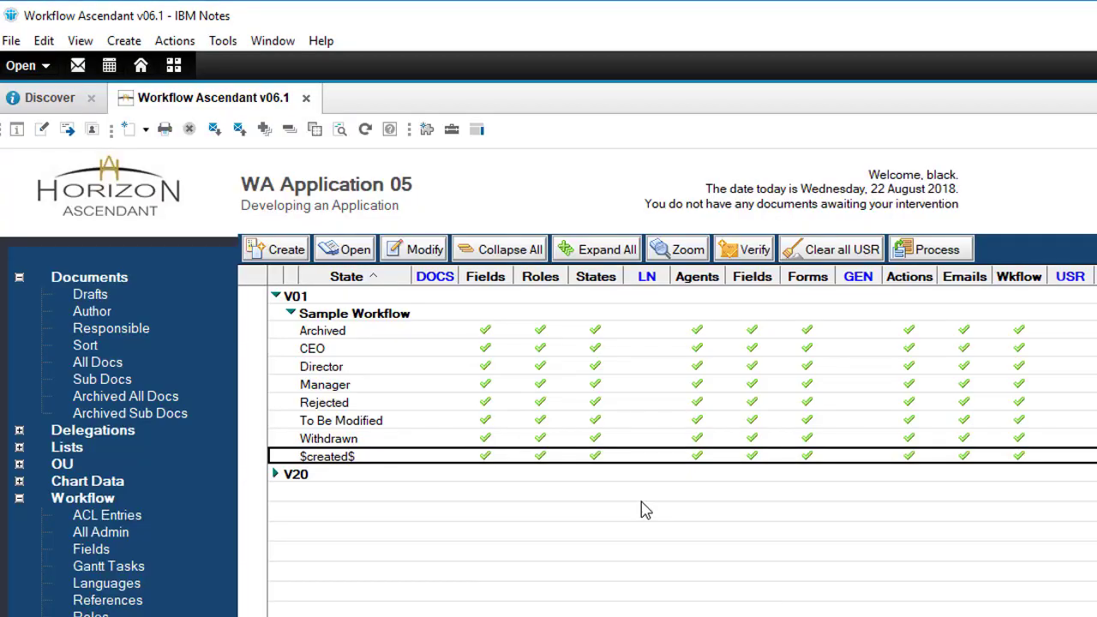
Add #waInitModFields as an initialization routine and #waCntMandFields as the block advance routine of the $created$ state, and save it.
{"action": "left_click", "coordinate": [417, 256]}
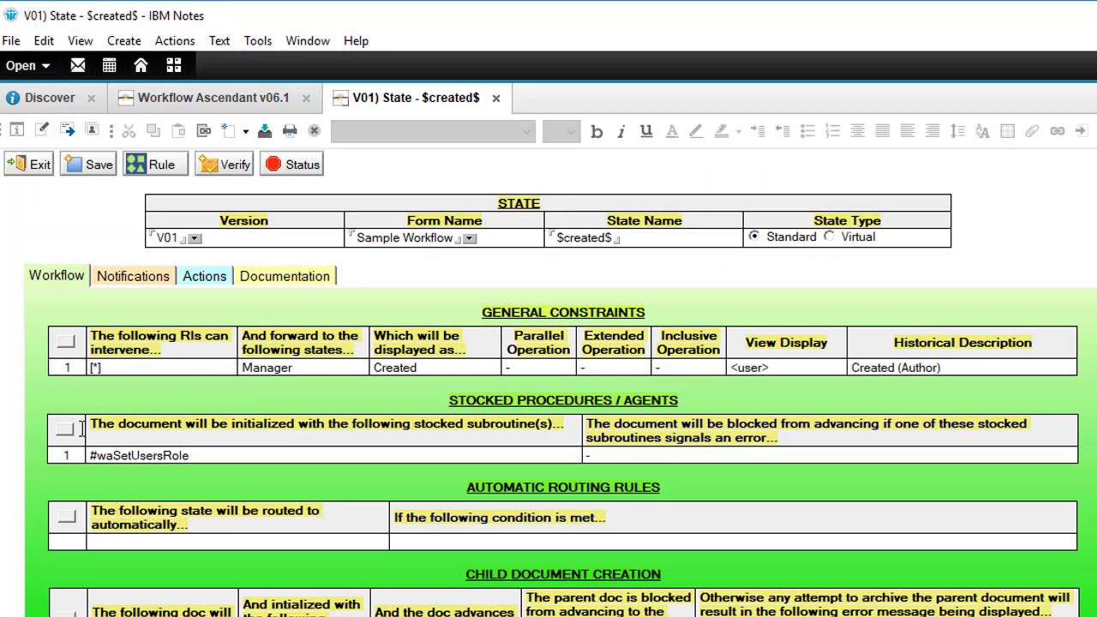
{"action": "left_click", "coordinate": [70, 435]}
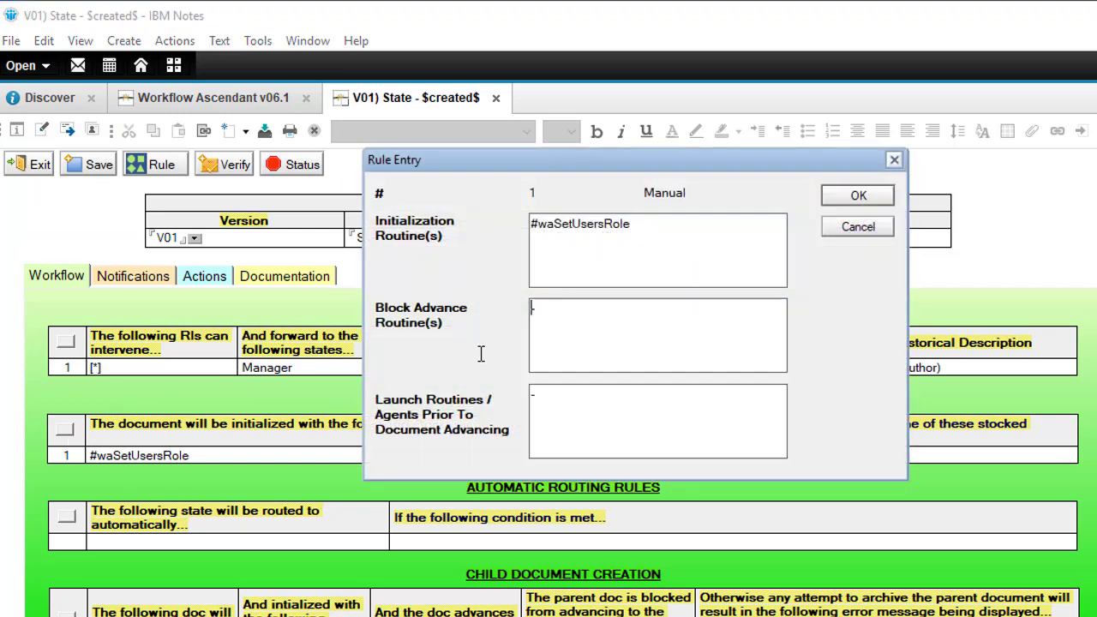
{"action": "left_click", "coordinate": [705, 255]}
{"action": "key", "text": "Return"}
{"action": "type", "text": "#waInitModFields"}
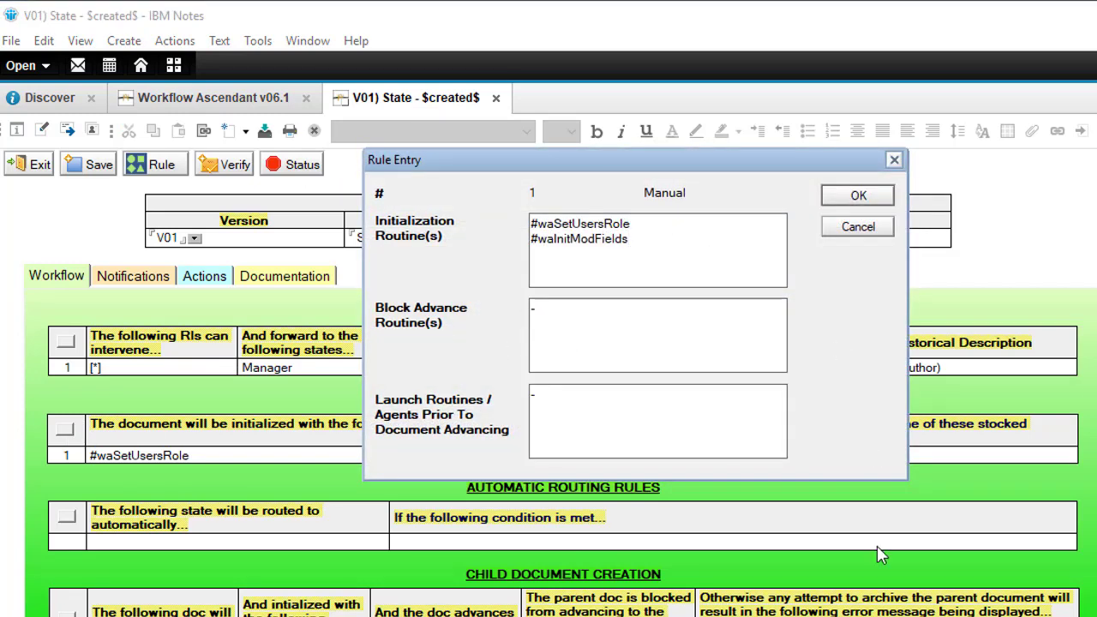
{"action": "left_click", "coordinate": [582, 328]}
{"action": "type", "text": "#waCntMandFields"}
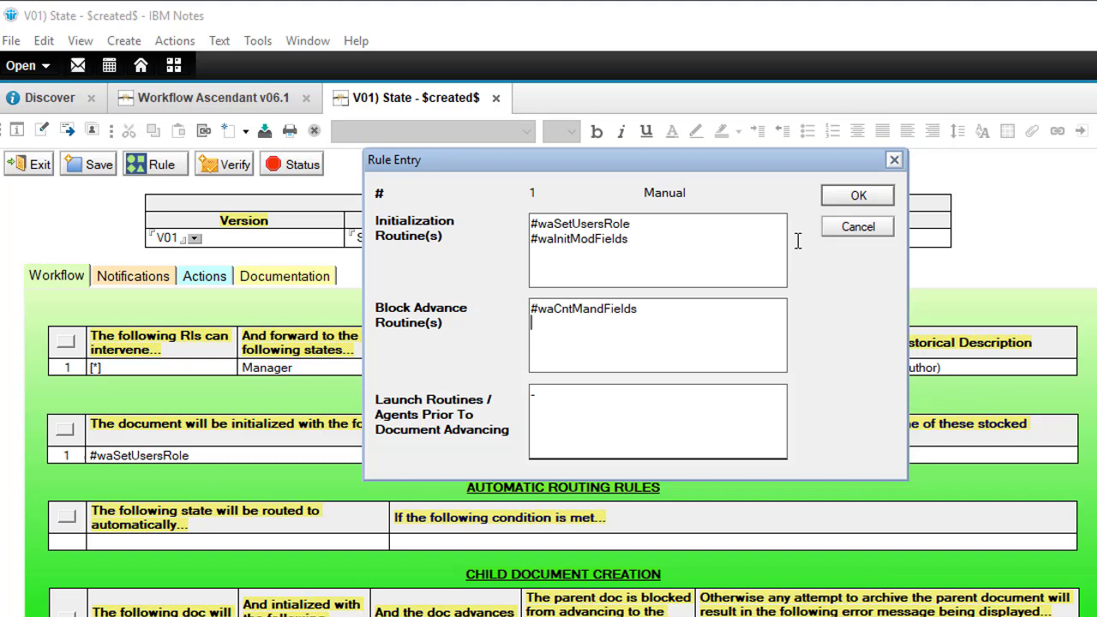
{"action": "left_click", "coordinate": [836, 197]}
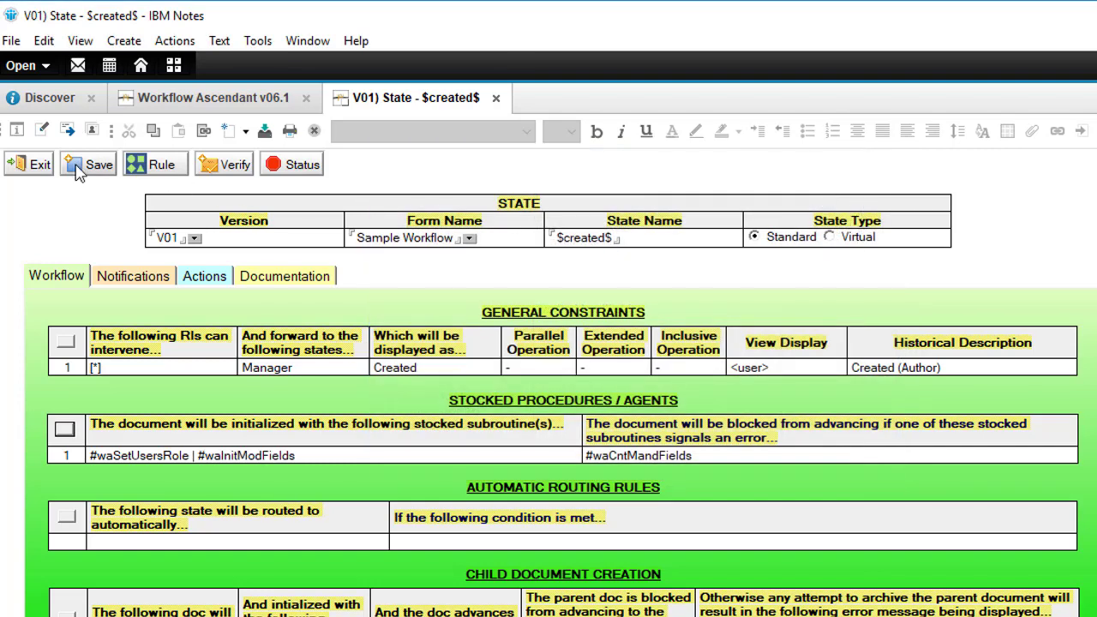
{"action": "left_click", "coordinate": [77, 171]}
{"action": "left_click", "coordinate": [39, 167]}
Set #waInitModFields as the initialization routine for the rules of the Manager state.
{"action": "left_click", "coordinate": [336, 372]}
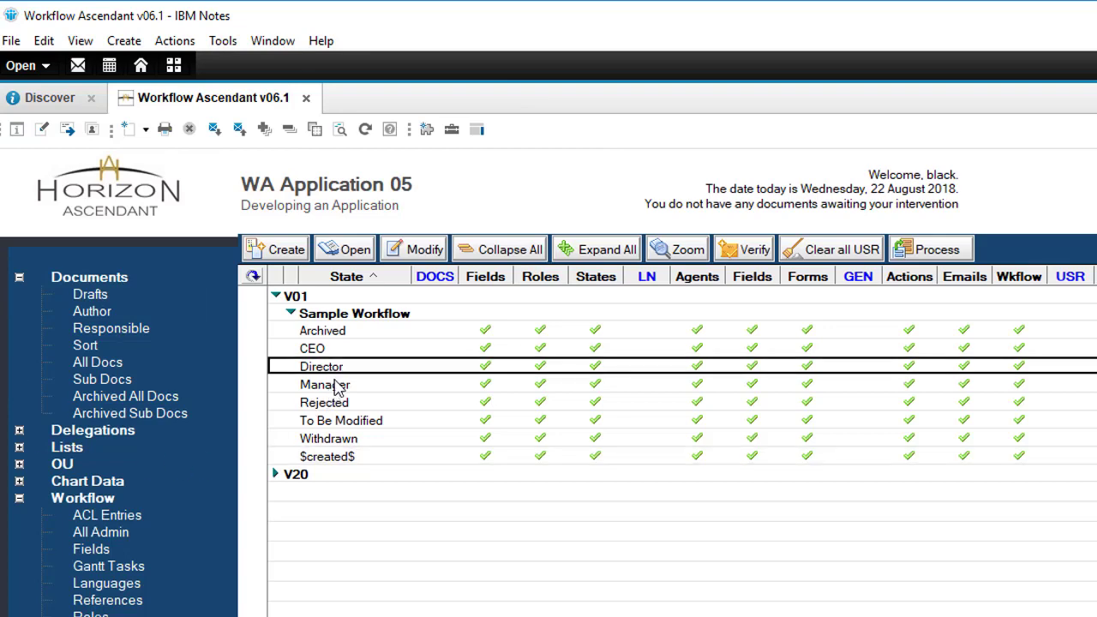
{"action": "left_click", "coordinate": [338, 387]}
{"action": "left_click", "coordinate": [416, 248]}
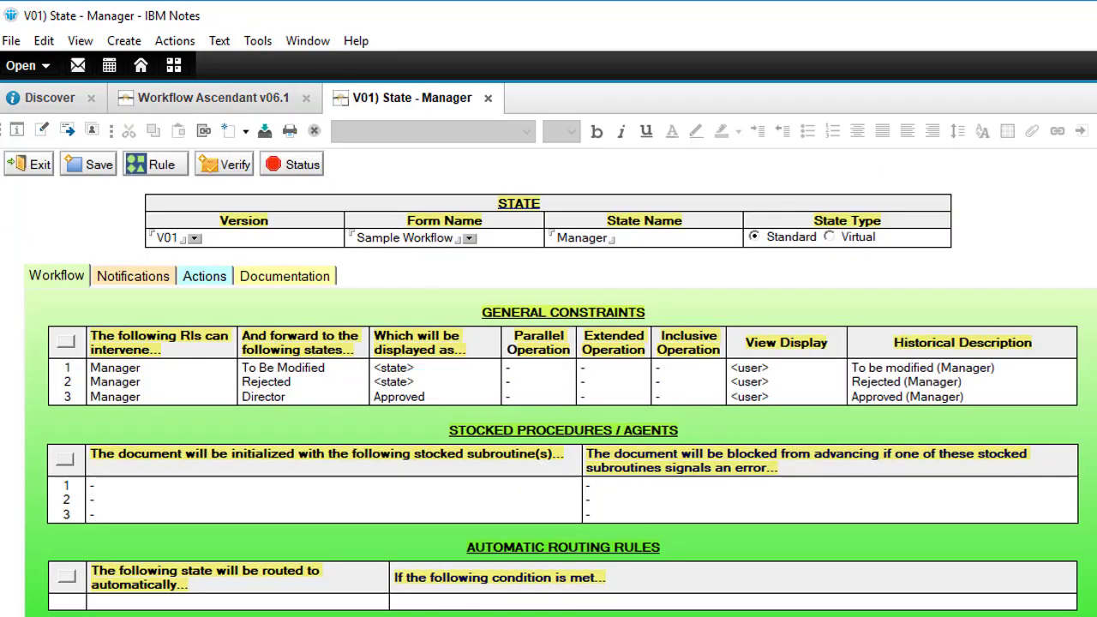
{"action": "left_click", "coordinate": [65, 460]}
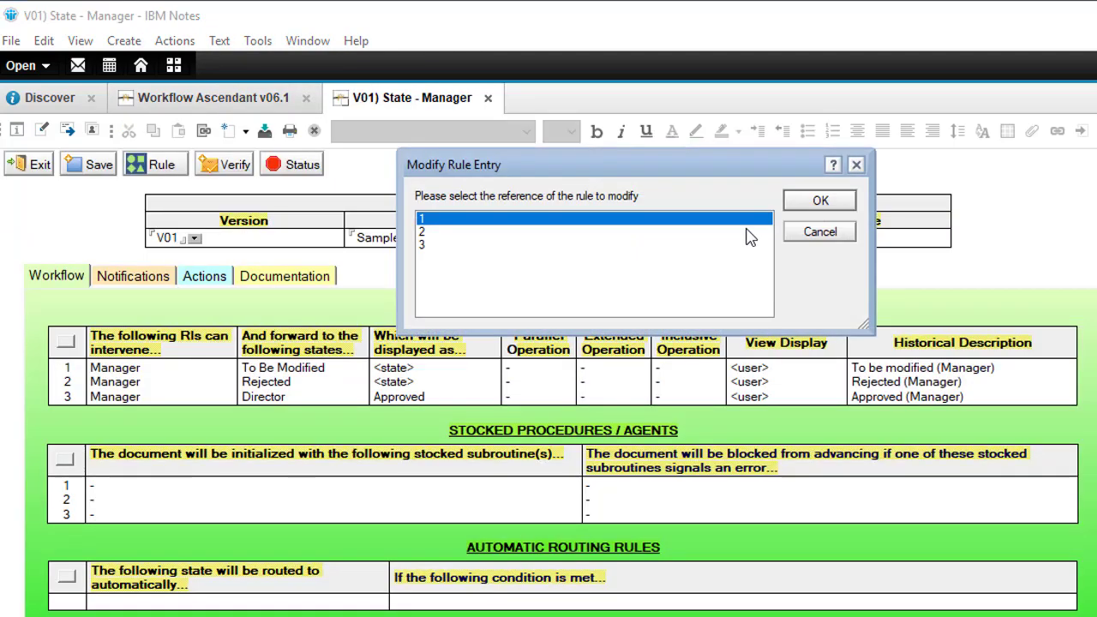
{"action": "left_click", "coordinate": [810, 209]}
{"action": "left_click", "coordinate": [661, 245]}
{"action": "type", "text": "#waInitModFields"}
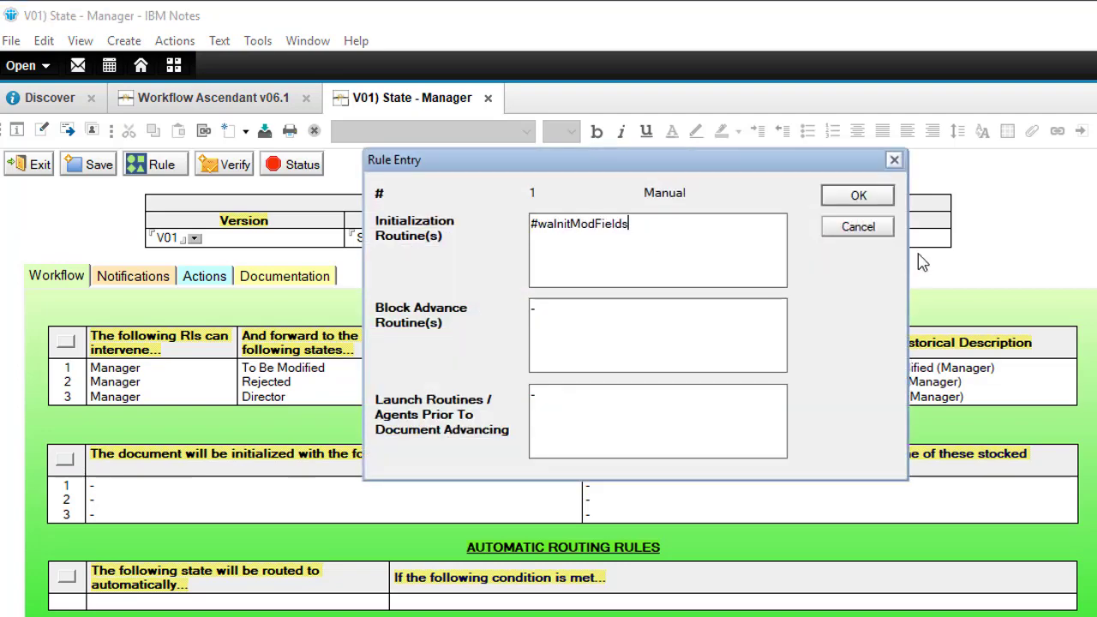
{"action": "left_click", "coordinate": [860, 197]}
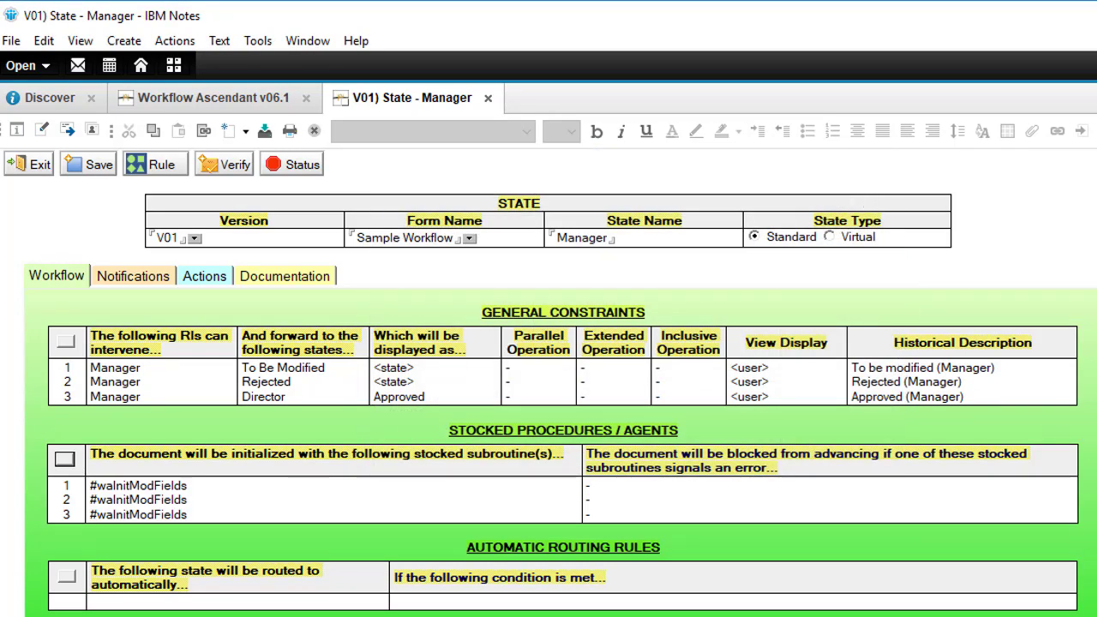
Set #waCntMandFields as the block advance routine of the Manager state's rule 3.
{"action": "double_click", "coordinate": [446, 246]}
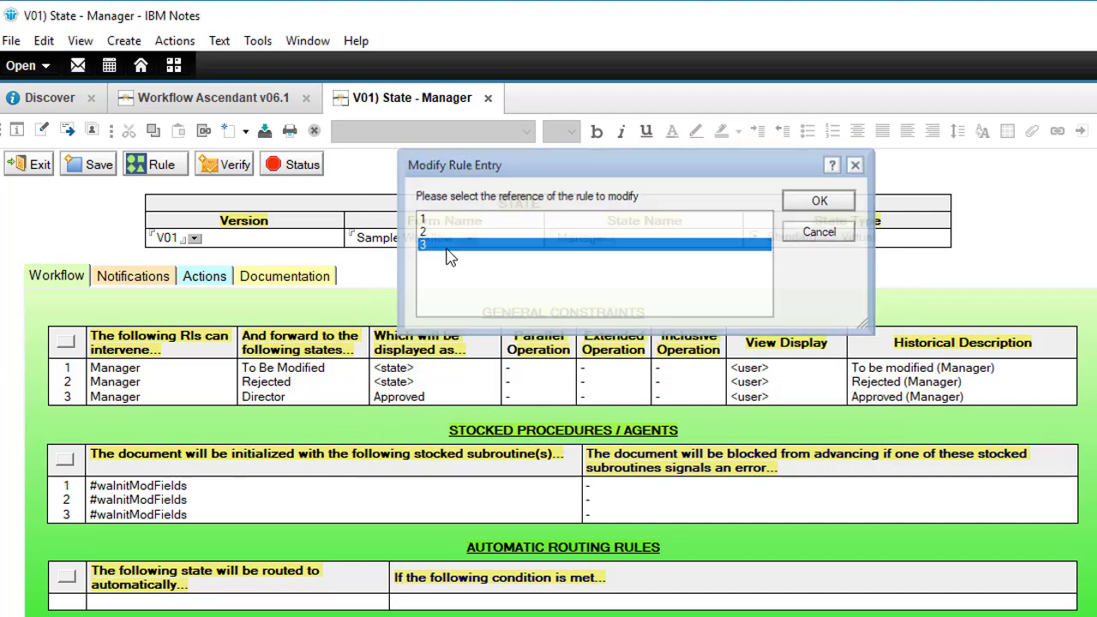
{"action": "type", "text": "#waCntMandFields"}
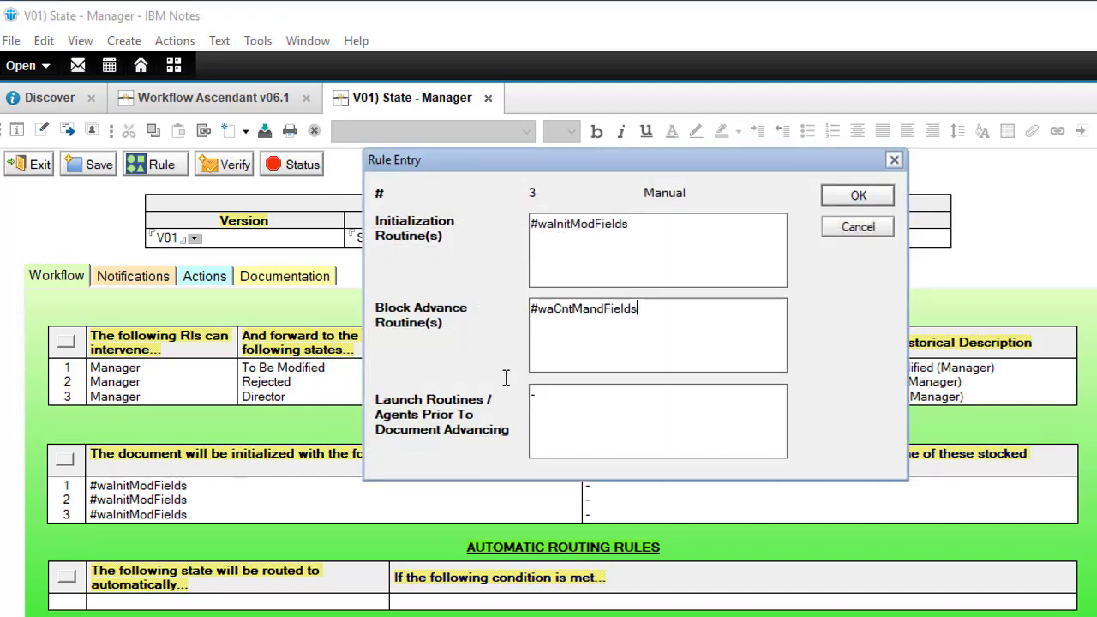
{"action": "left_click", "coordinate": [832, 197]}
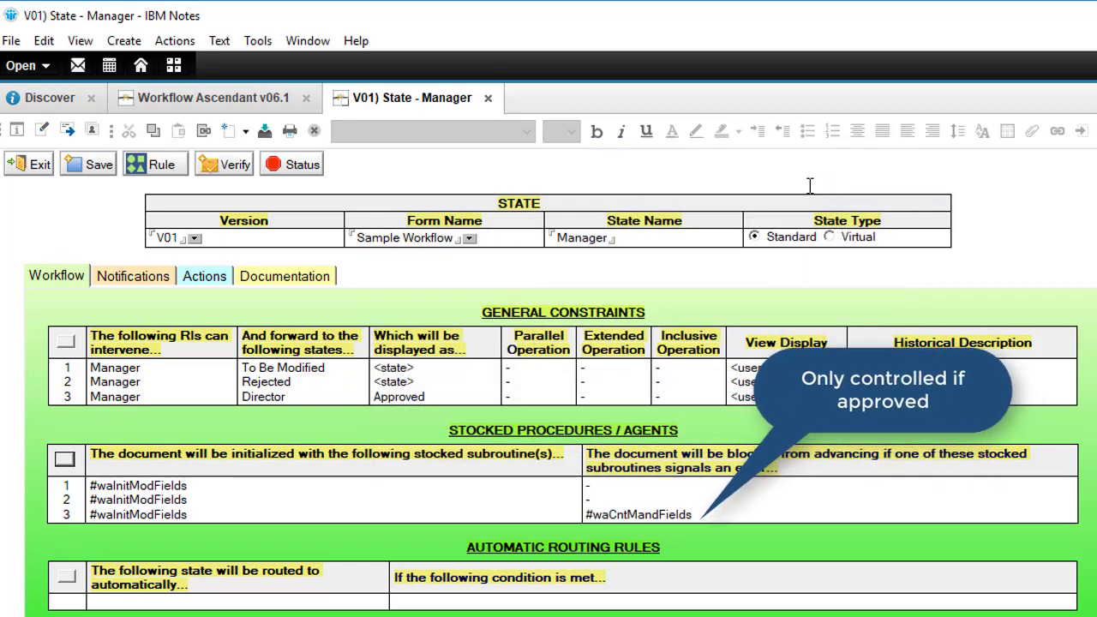
Close the Manager state and verify the V01 State documents of Sample Workflow.
{"action": "left_click", "coordinate": [23, 165]}
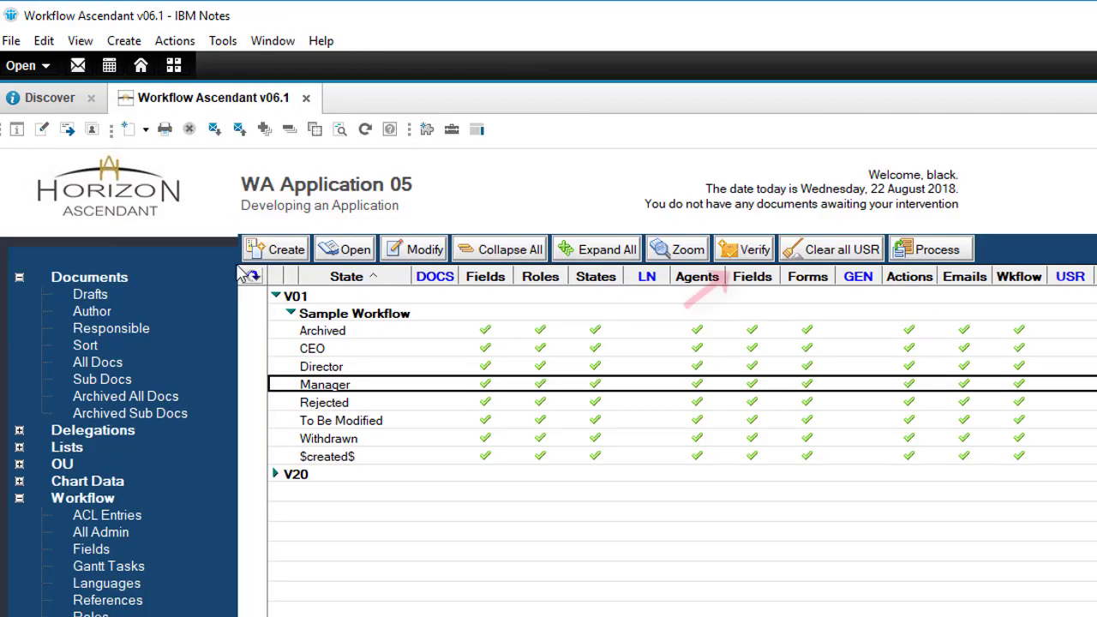
{"action": "left_click", "coordinate": [258, 386]}
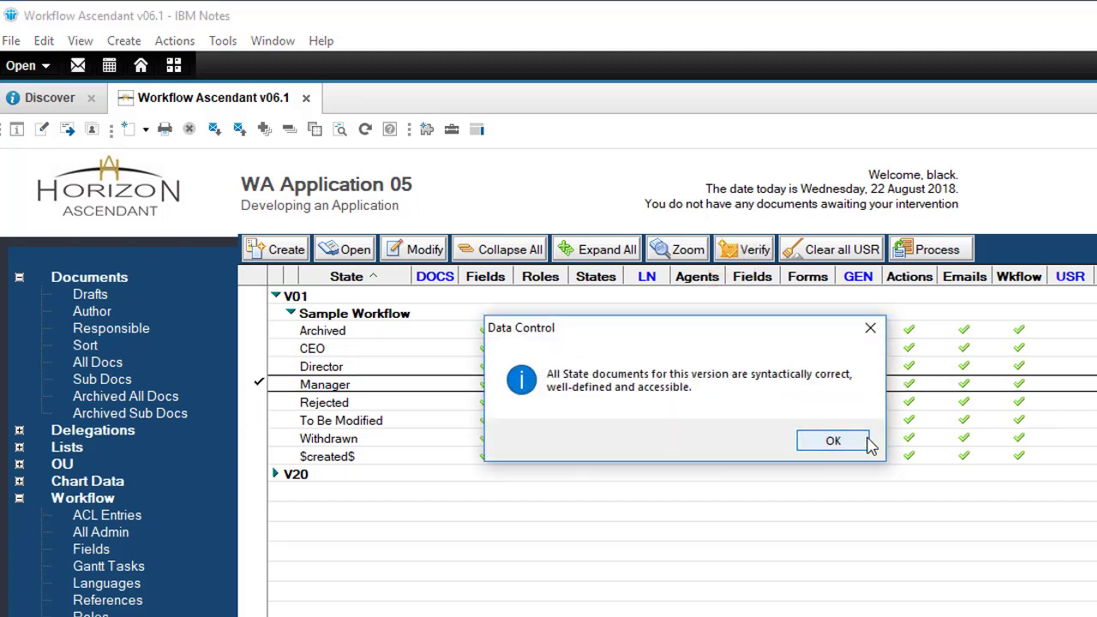
{"action": "left_click", "coordinate": [833, 440]}
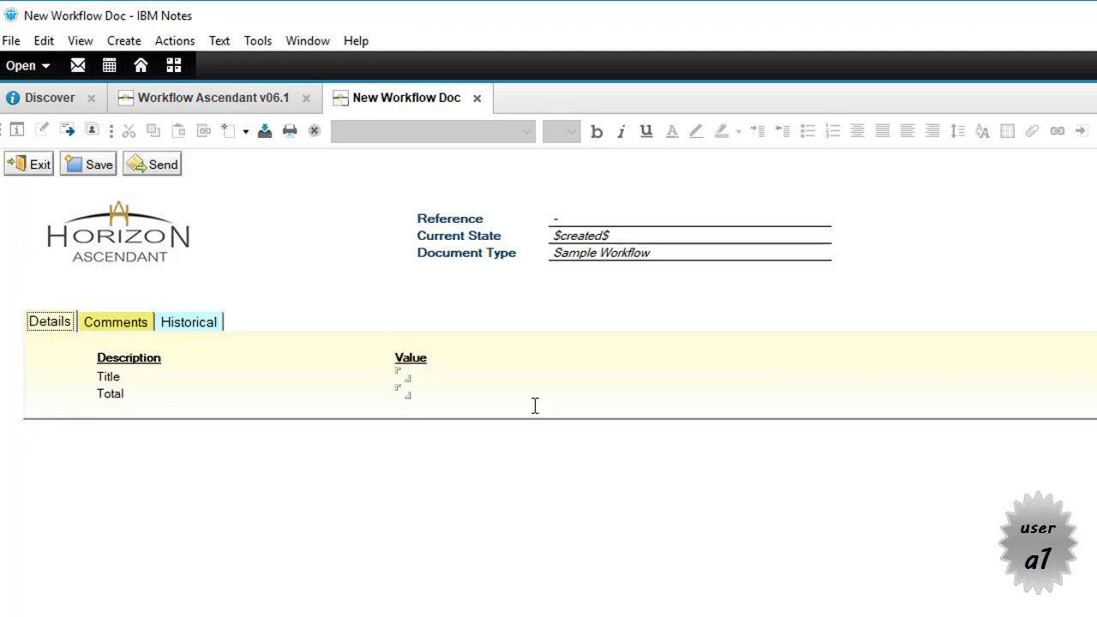
Test sending the new workflow document with empty fields, and resend it with Title "Field Test" and Total 50.
{"action": "left_click", "coordinate": [152, 168]}
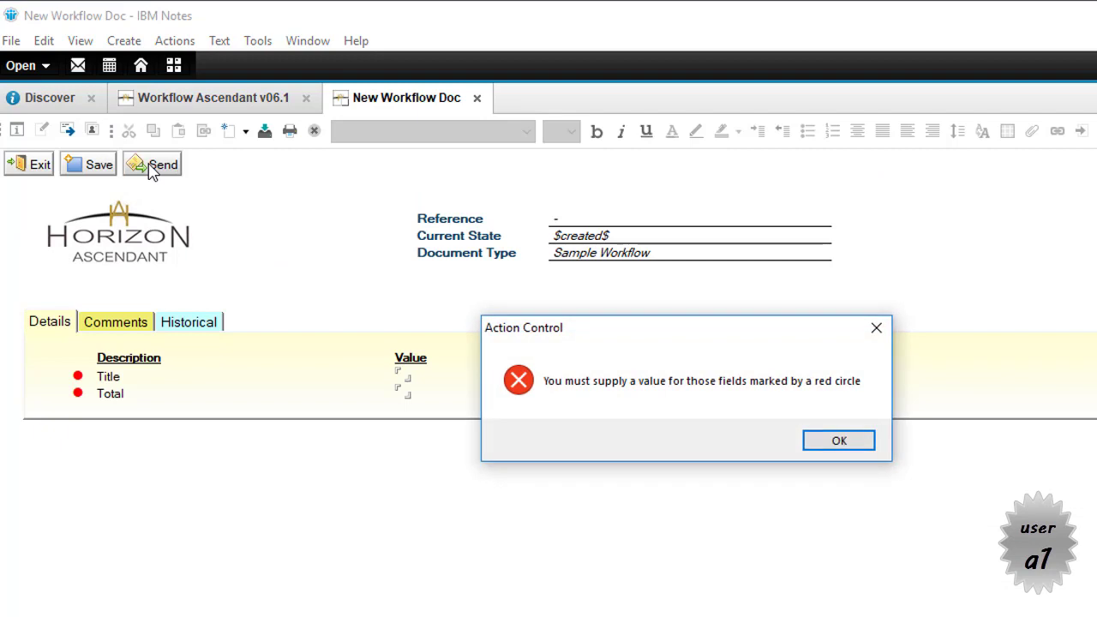
{"action": "left_click", "coordinate": [838, 443]}
{"action": "left_click", "coordinate": [463, 378]}
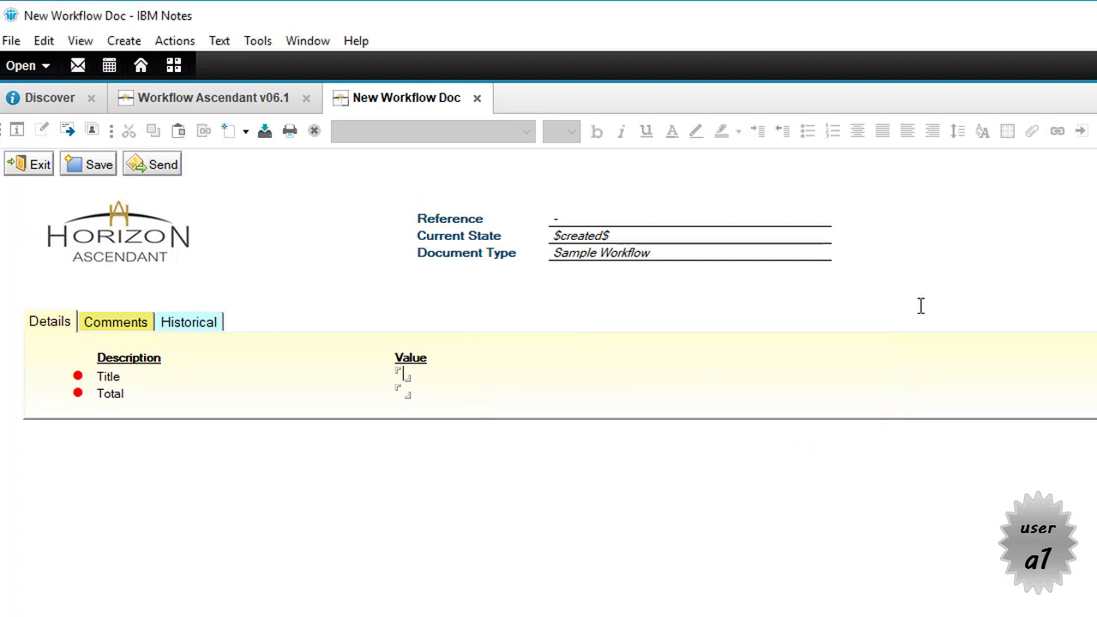
{"action": "type", "text": "Field Test"}
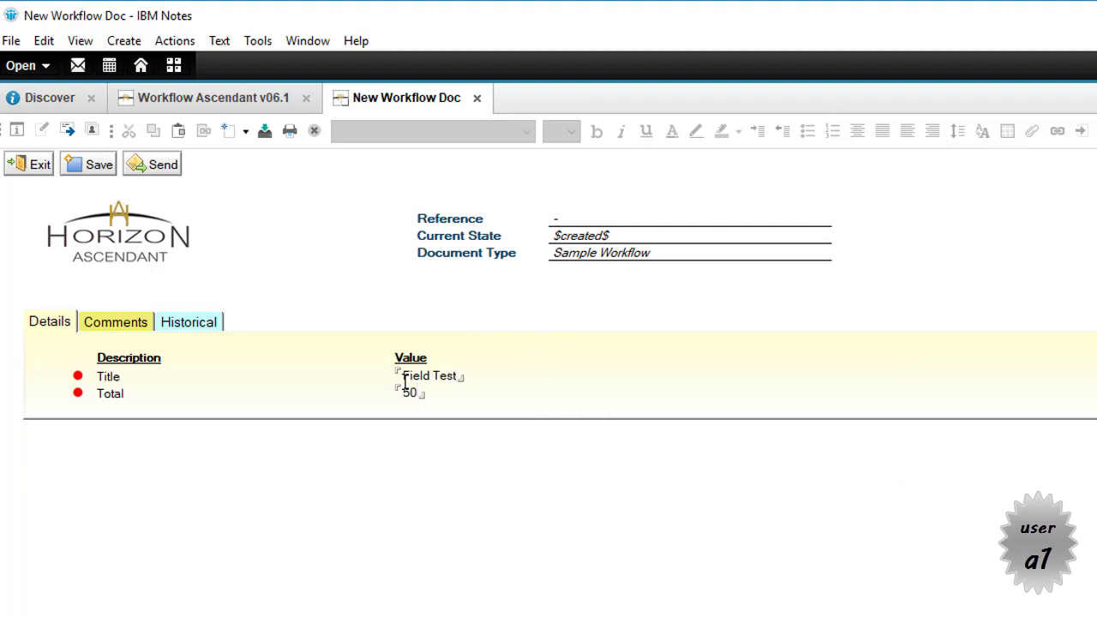
{"action": "left_click", "coordinate": [160, 165]}
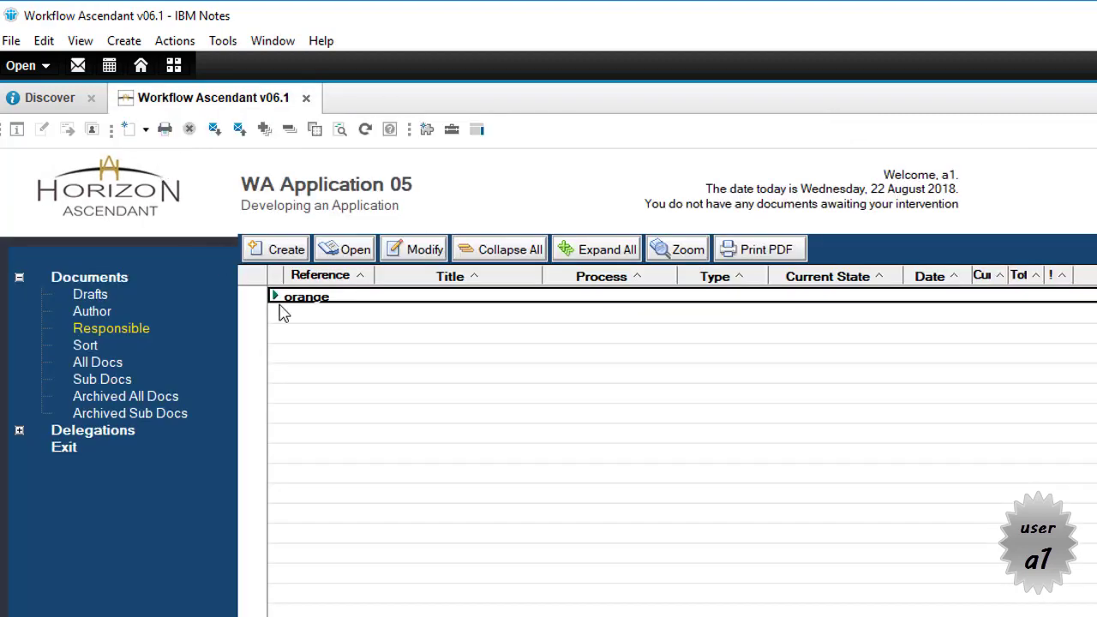
Open the Field Test document as its Manager, enter "comments" as the Manager comment, check the Details fields and send the document.
{"action": "left_click", "coordinate": [273, 296]}
{"action": "double_click", "coordinate": [331, 313]}
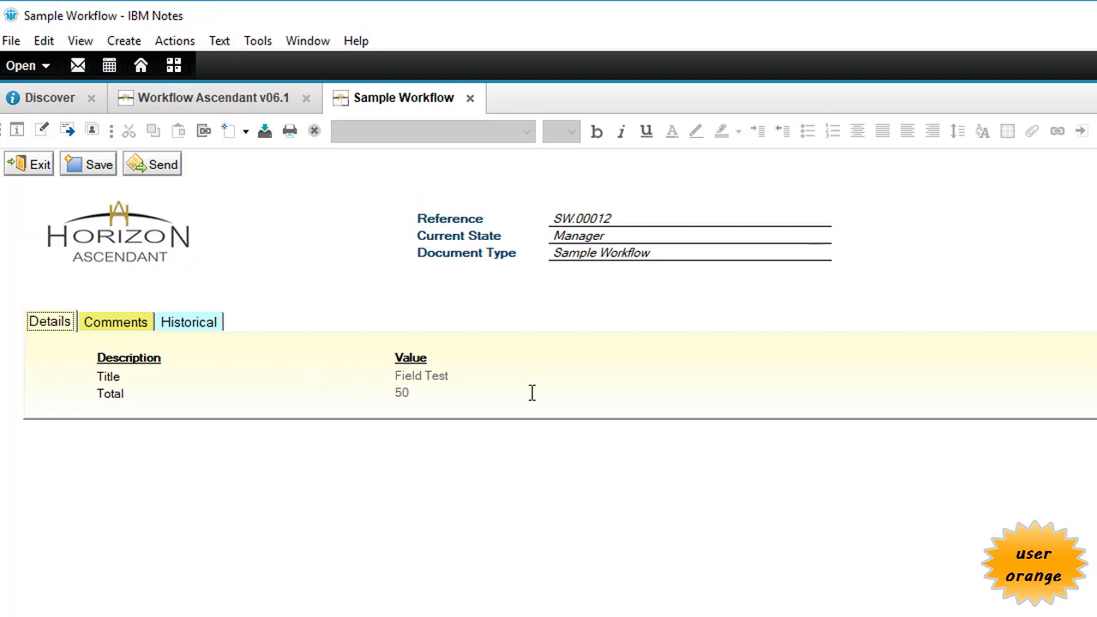
{"action": "left_click", "coordinate": [105, 331]}
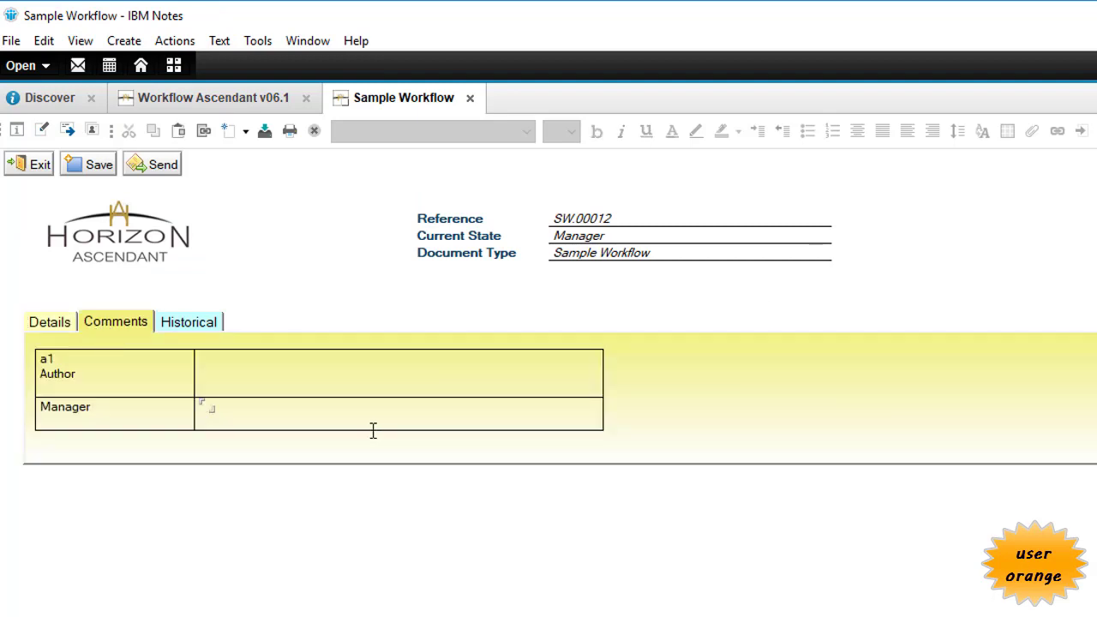
{"action": "type", "text": "comments"}
{"action": "left_click", "coordinate": [37, 326]}
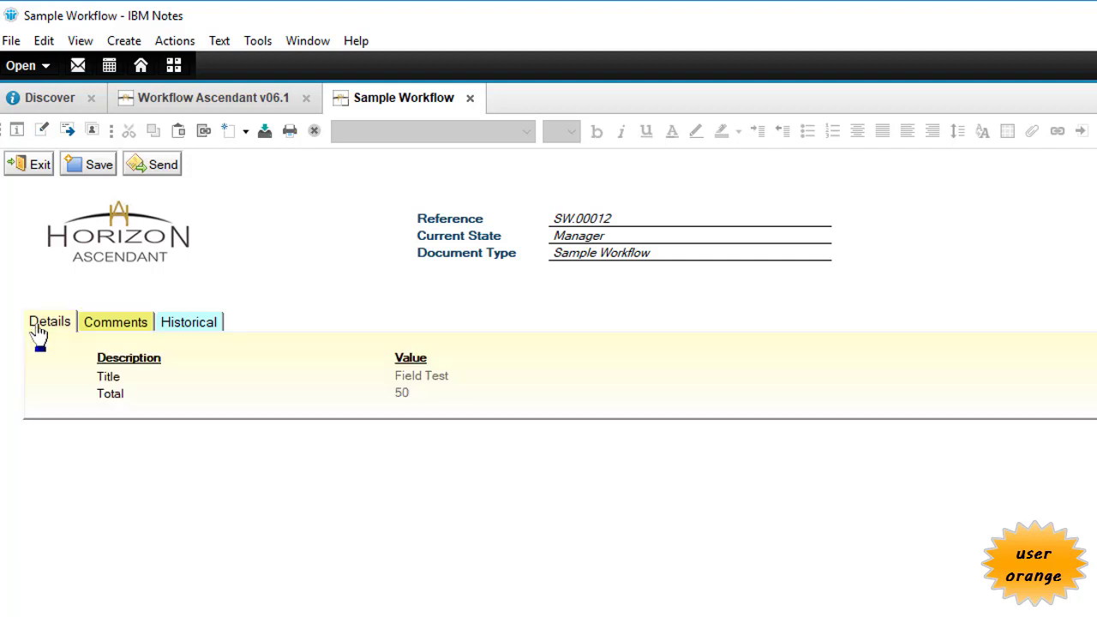
{"action": "left_click", "coordinate": [154, 174]}
{"action": "double_click", "coordinate": [440, 245]}
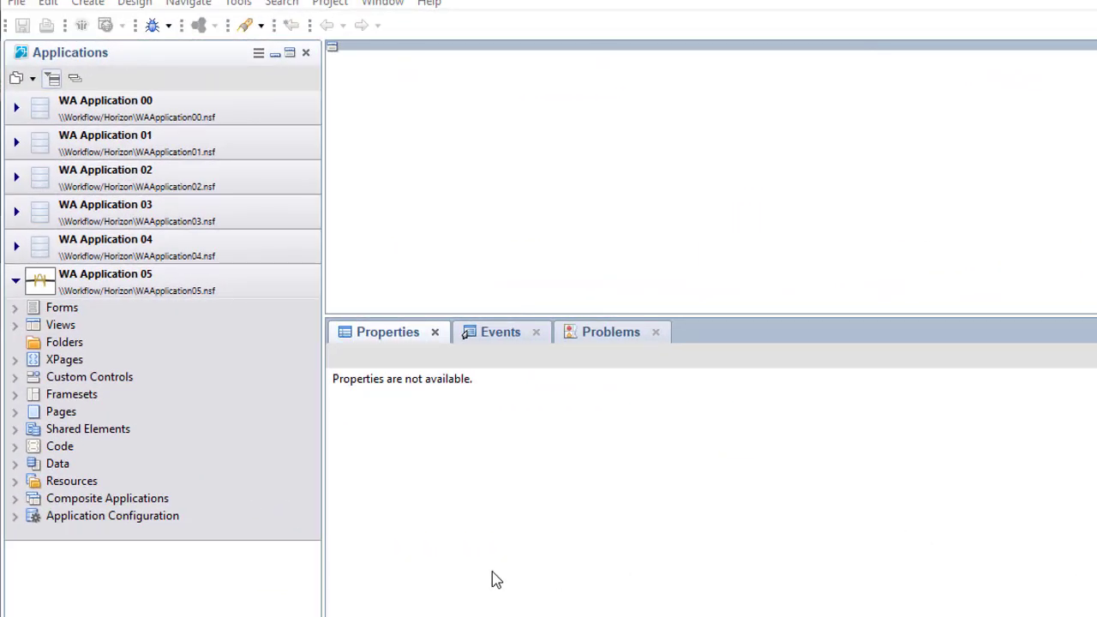
In Domino Designer, open the content_DocWF01TabWF custom control of WA Application 05 and enlarge its design area.
{"action": "left_click", "coordinate": [15, 381]}
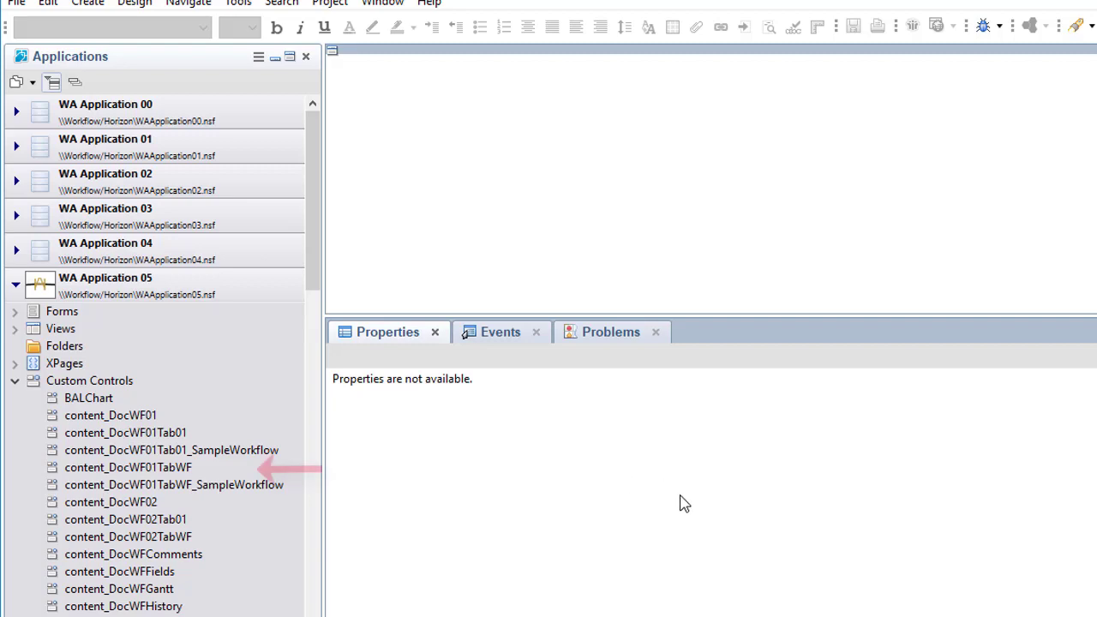
{"action": "left_click", "coordinate": [154, 467]}
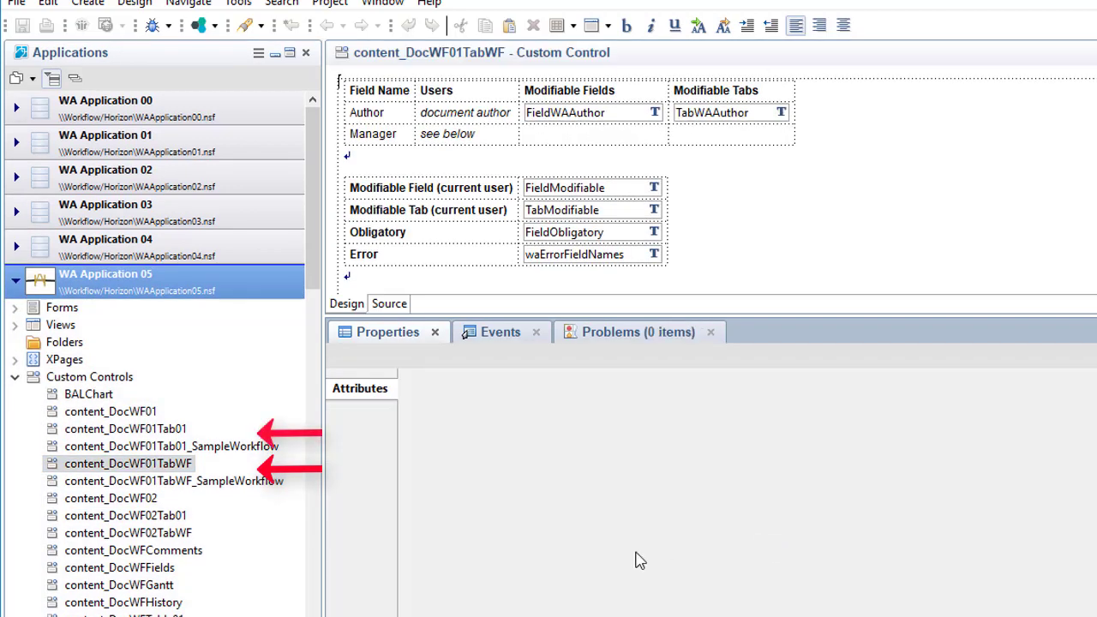
{"action": "left_click_drag", "start_coordinate": [806, 314], "coordinate": [807, 433]}
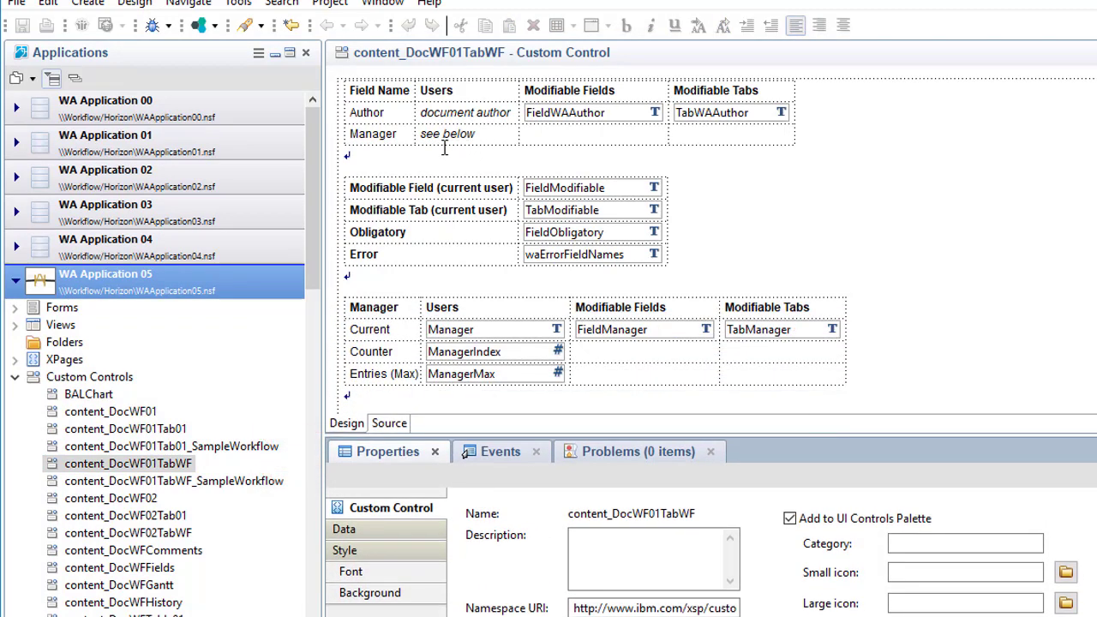
Insert two rows above the Manager row of the Field Name table and label them CEO and Director.
{"action": "right_click", "coordinate": [409, 134]}
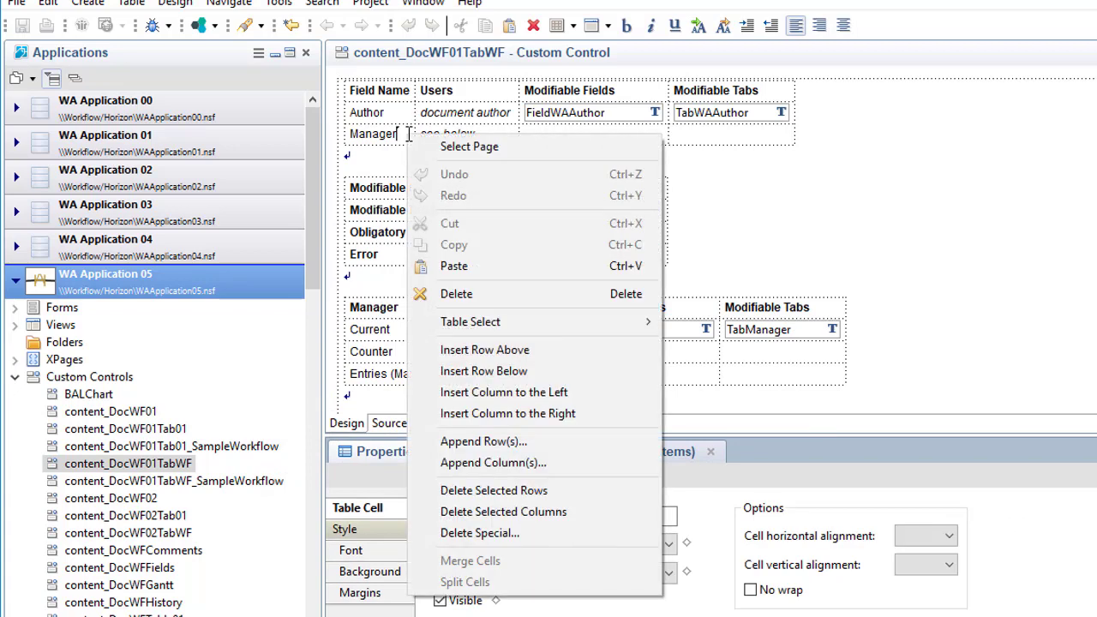
{"action": "left_click", "coordinate": [480, 349]}
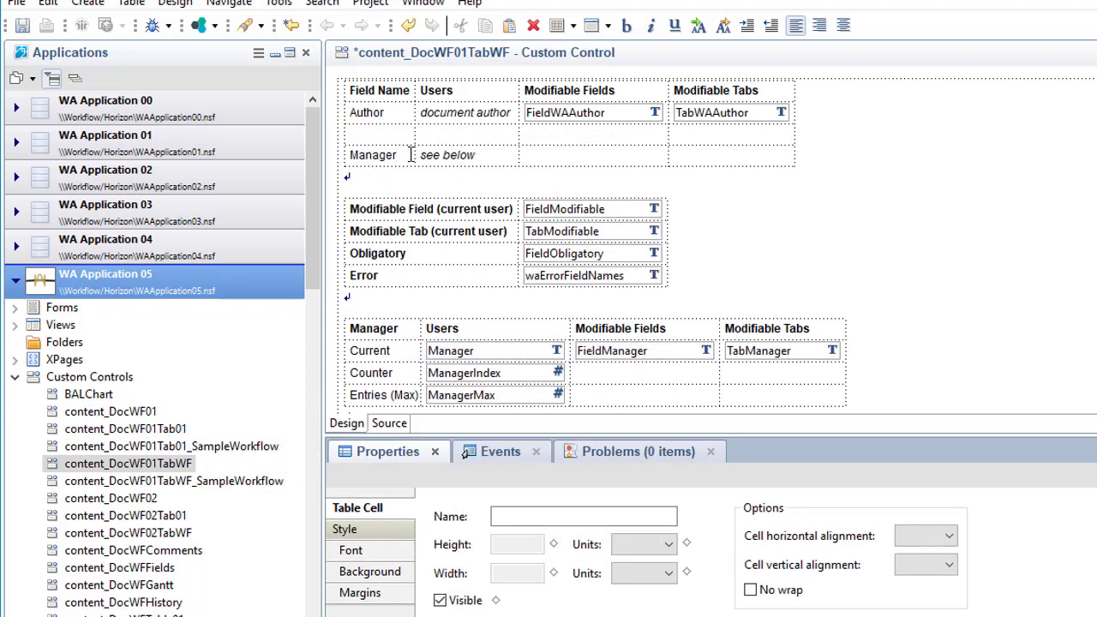
{"action": "right_click", "coordinate": [409, 154]}
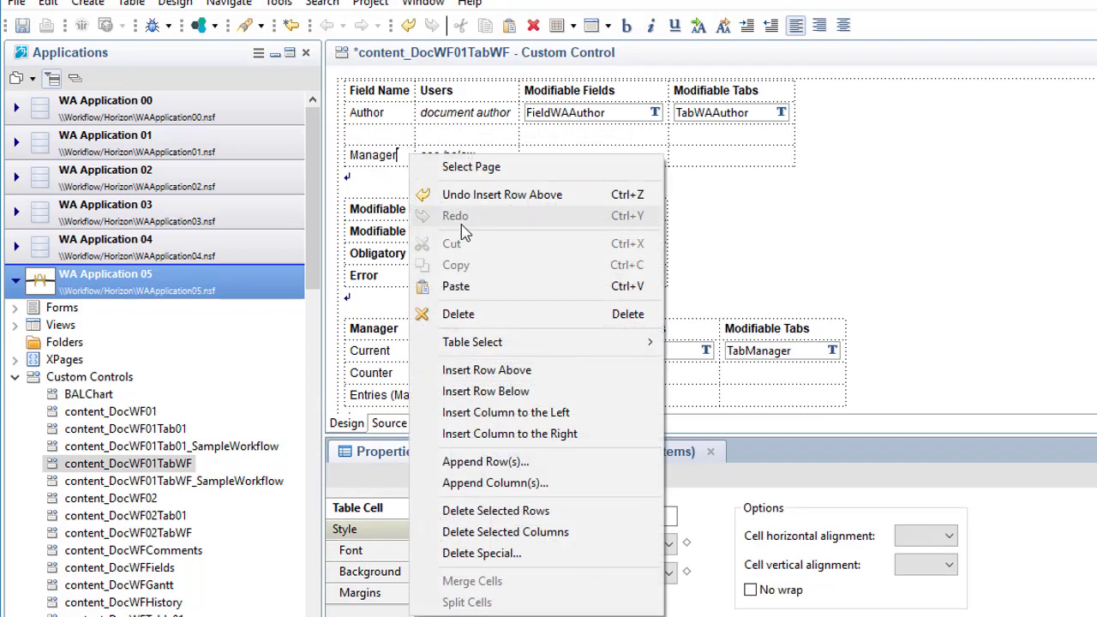
{"action": "left_click", "coordinate": [504, 369]}
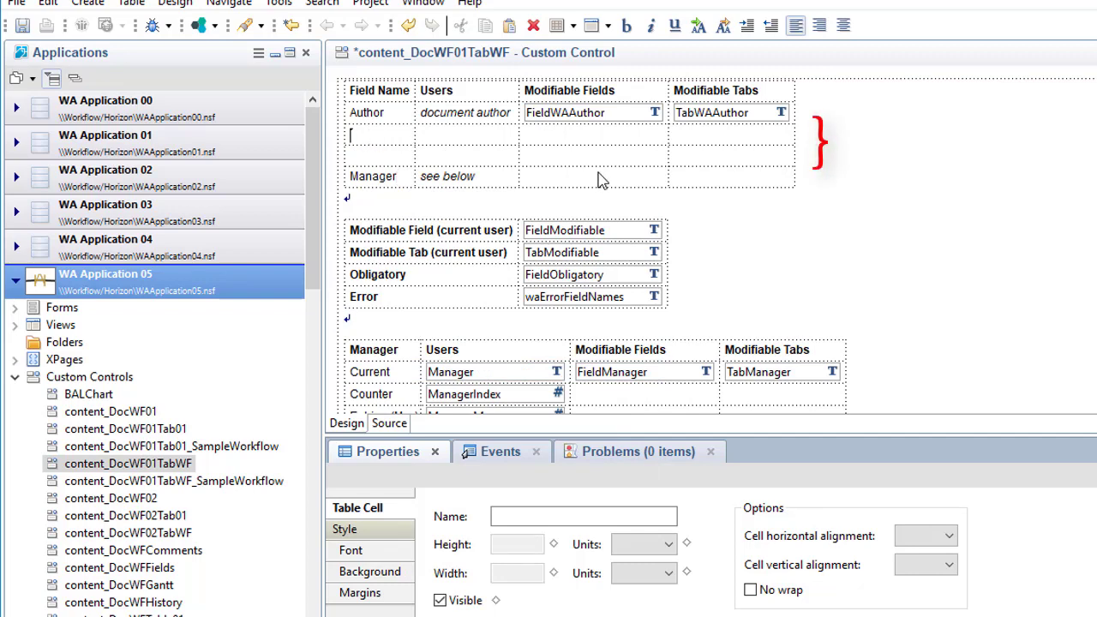
{"action": "type", "text": "CEO"}
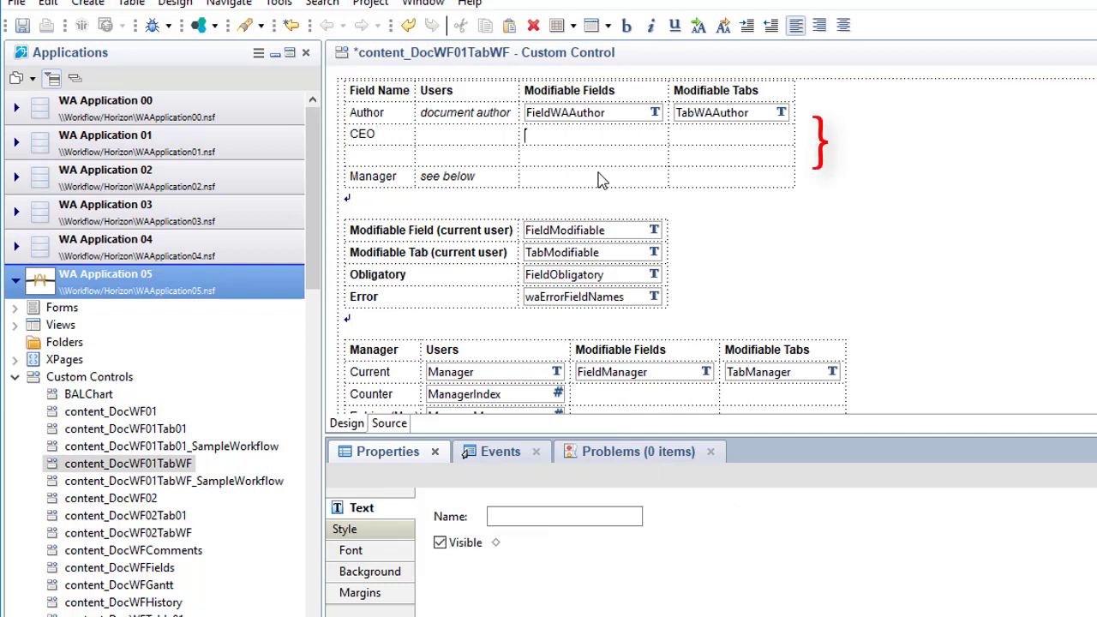
{"action": "key", "text": "Tab"}
{"action": "key", "text": "Tab"}
{"action": "type", "text": "Directo"}
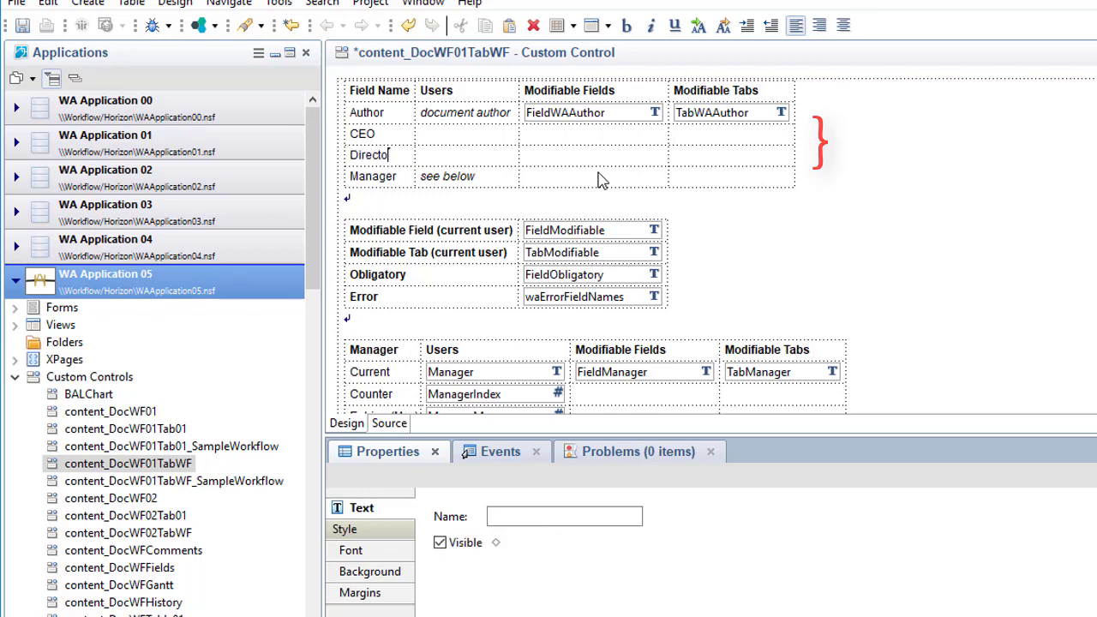
{"action": "type", "text": "r"}
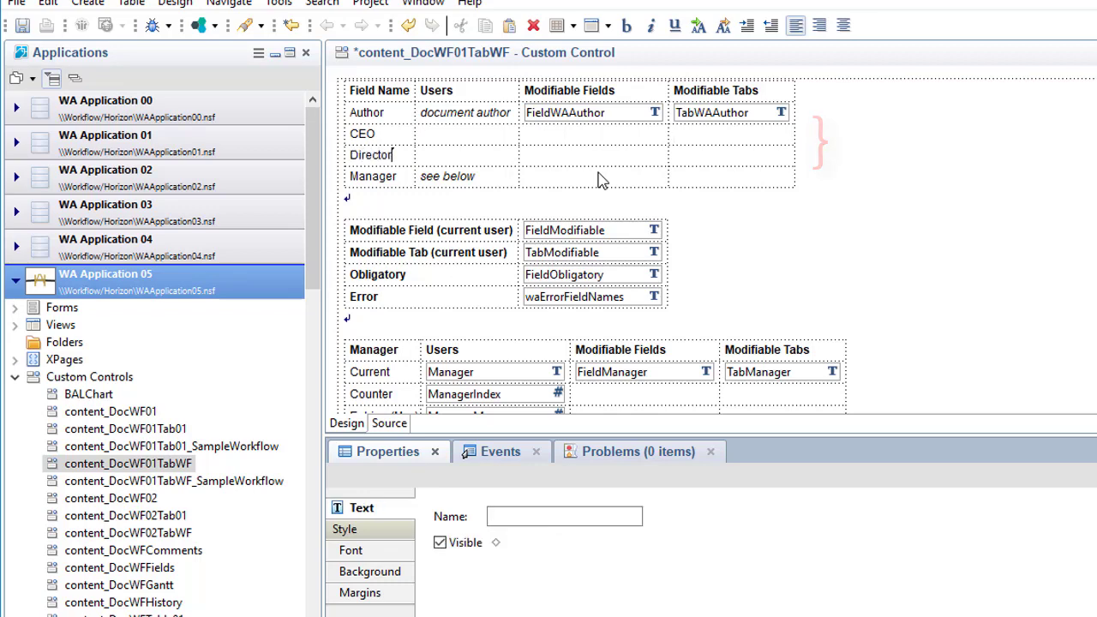
Paste copies of the FieldManager edit box into the Users, Modifiable Fields and Modifiable Tabs cells of the CEO row.
{"action": "left_click", "coordinate": [628, 373]}
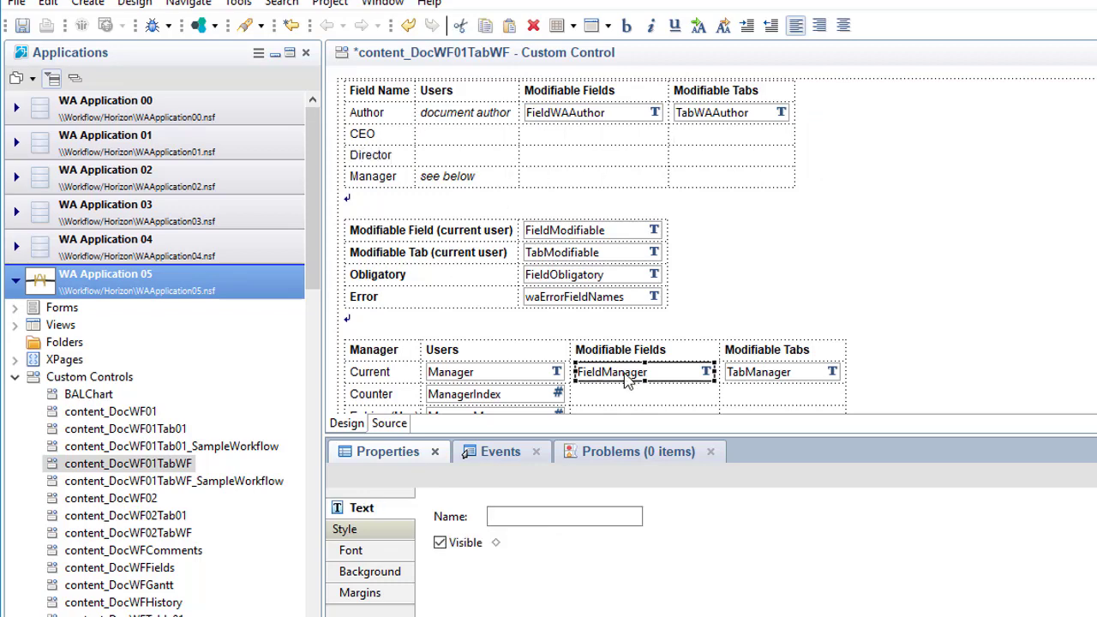
{"action": "left_click", "coordinate": [494, 138]}
{"action": "key", "text": "ctrl+v"}
{"action": "left_click", "coordinate": [605, 136]}
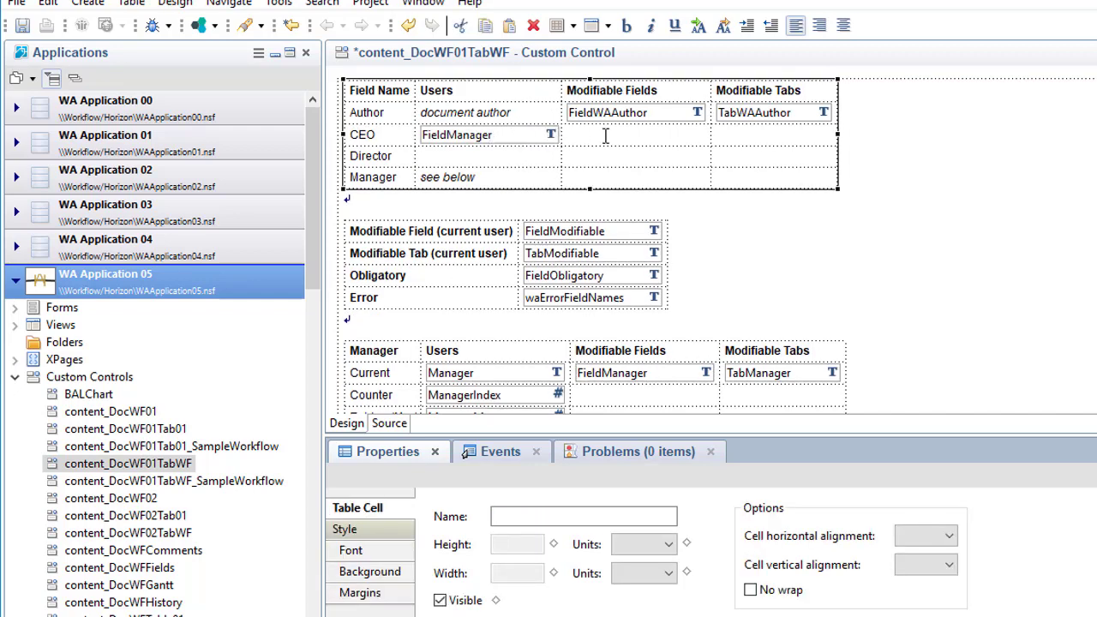
{"action": "key", "text": "ctrl+v"}
{"action": "left_click", "coordinate": [724, 137]}
{"action": "key", "text": "ctrl+v"}
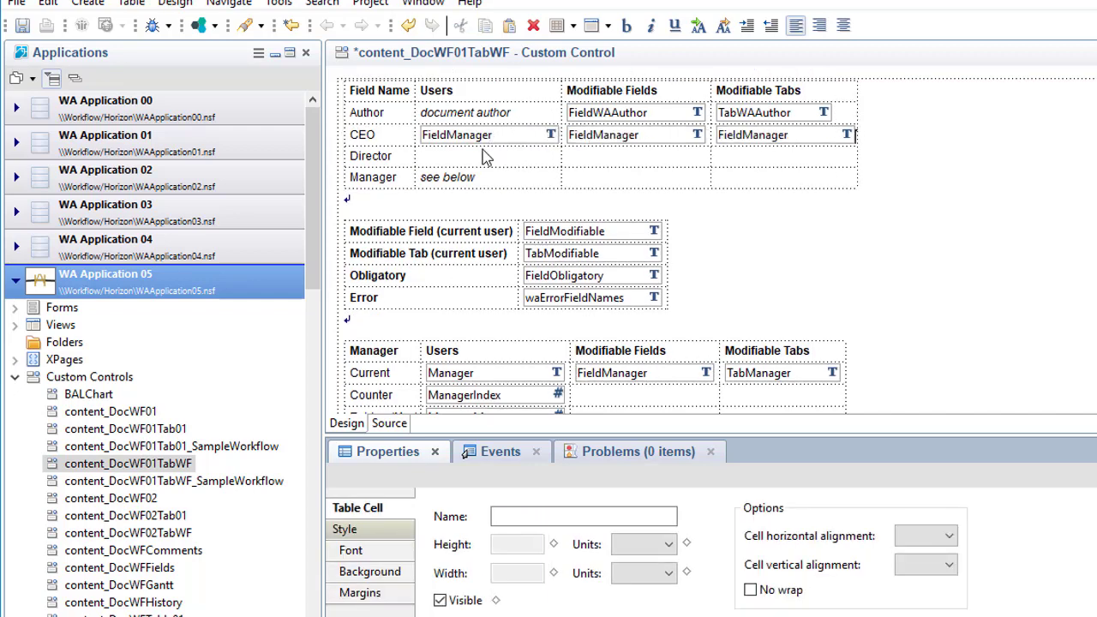
Paste the same edit box into the Users, Modifiable Fields and Modifiable Tabs cells of the Director row.
{"action": "key", "text": "ctrl+v"}
{"action": "left_click", "coordinate": [573, 156]}
{"action": "key", "text": "ctrl+v"}
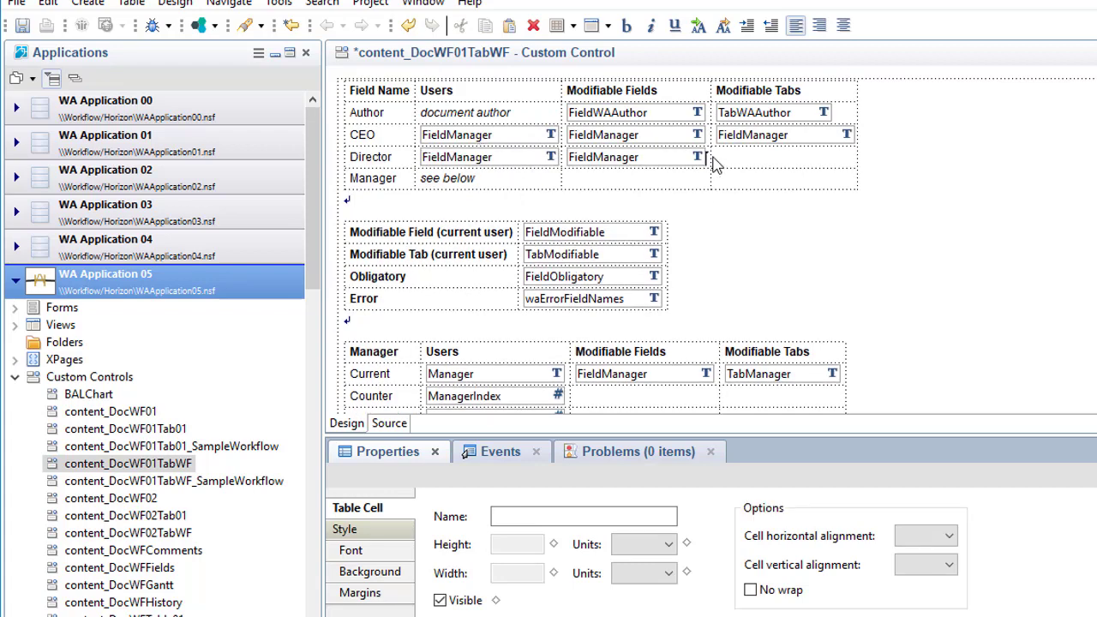
{"action": "key", "text": "ctrl+v"}
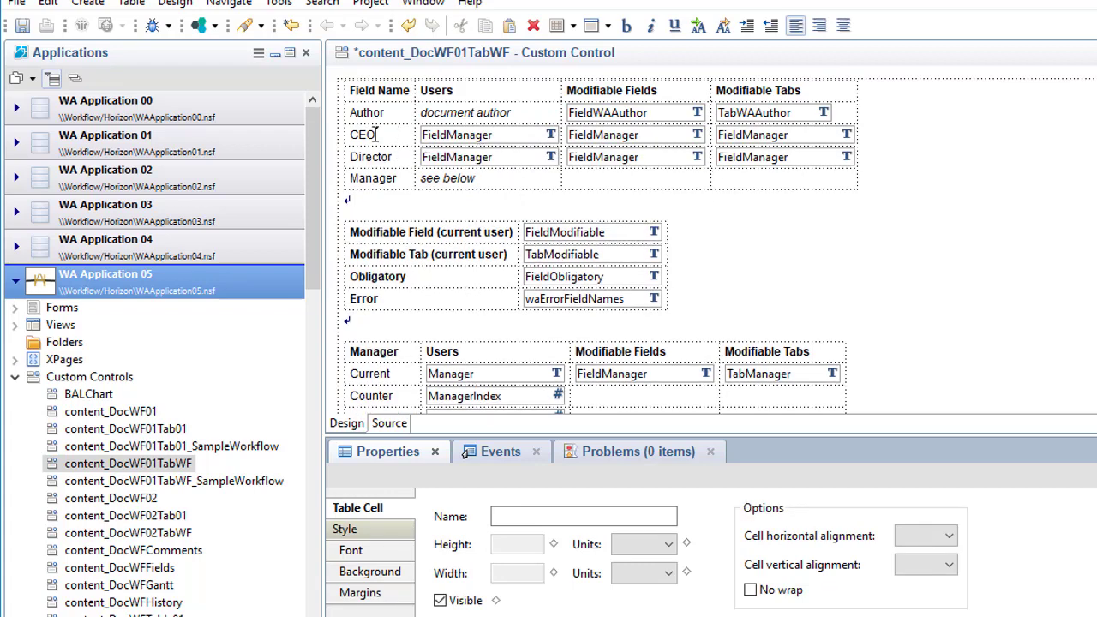
Name the edit box in the CEO row's Users cell CEO and bind it to the CEO field of document1.
{"action": "double_click", "coordinate": [374, 135]}
{"action": "left_click", "coordinate": [491, 142]}
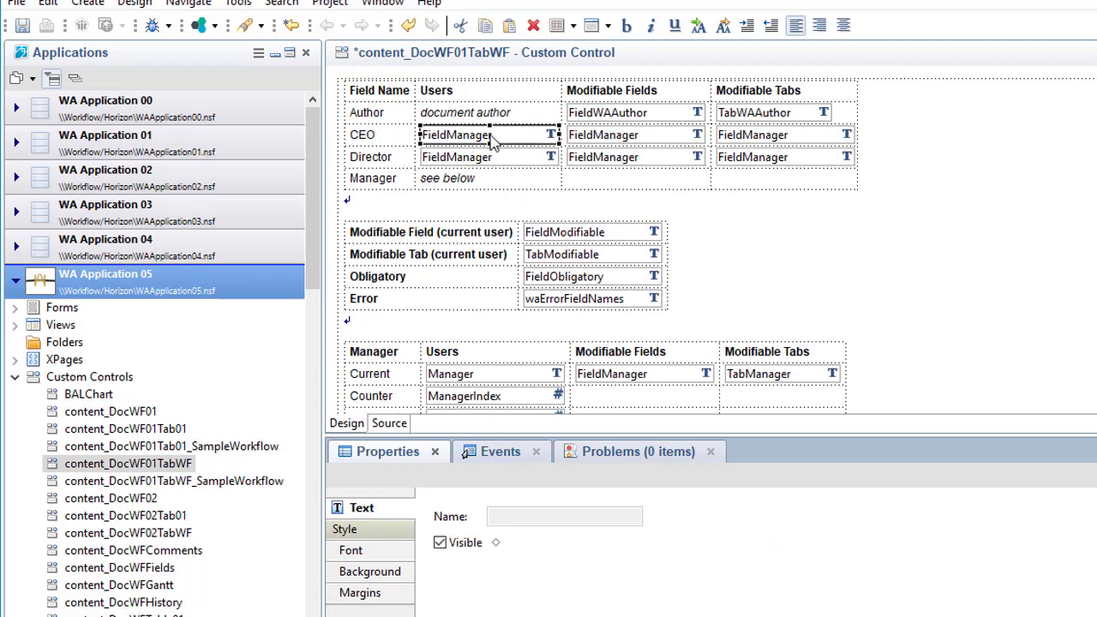
{"action": "double_click", "coordinate": [557, 517]}
{"action": "type", "text": "CEO"}
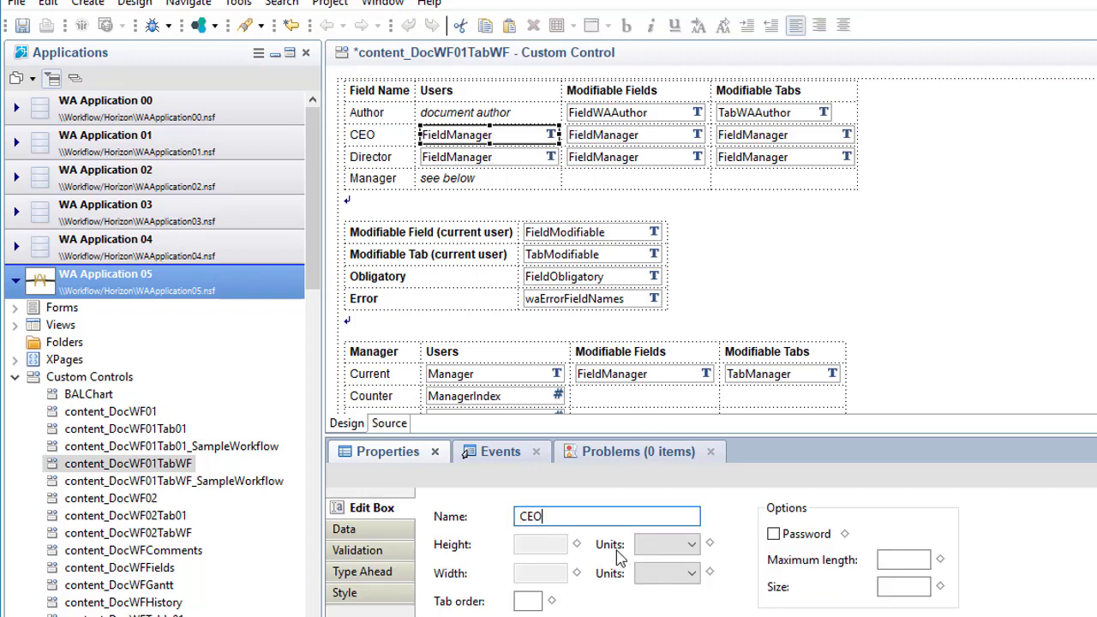
{"action": "left_click", "coordinate": [384, 531]}
{"action": "left_click_drag", "start_coordinate": [667, 435], "coordinate": [667, 346]}
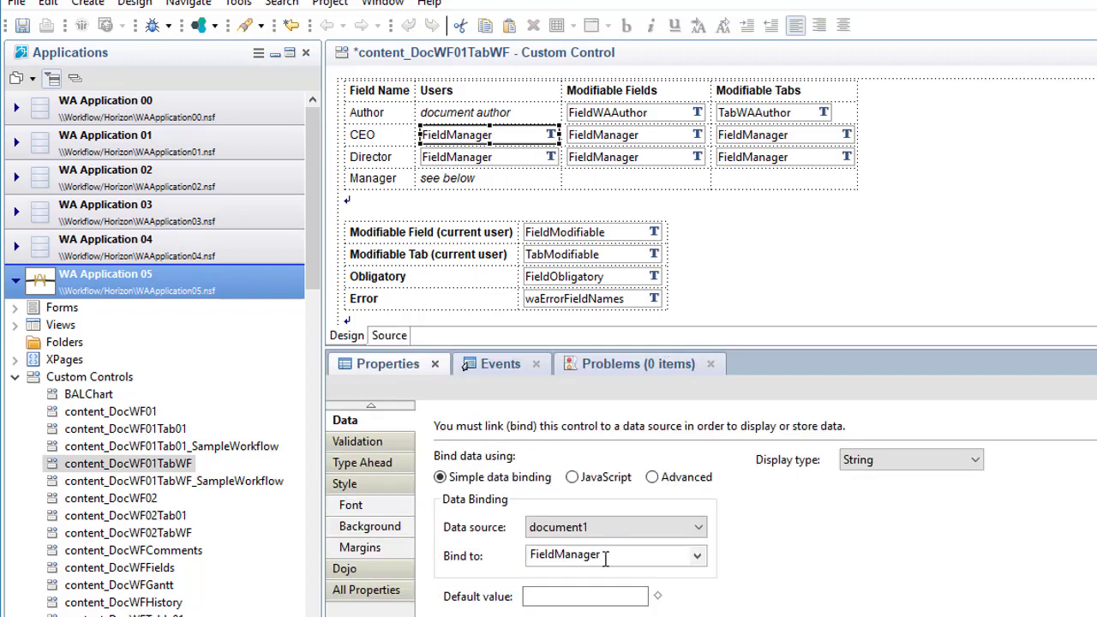
{"action": "double_click", "coordinate": [553, 554]}
{"action": "type", "text": "CEO"}
Bind the edit box in the CEO row's Modifiable Fields cell to FieldCEO.
{"action": "left_click", "coordinate": [612, 140]}
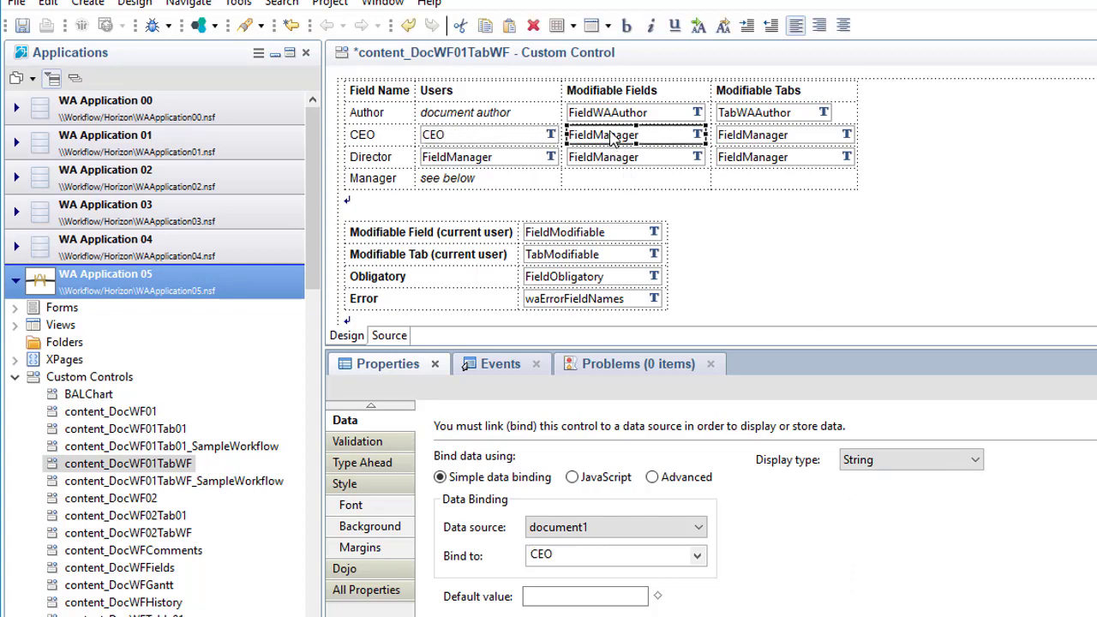
{"action": "left_click_drag", "start_coordinate": [555, 555], "coordinate": [631, 557]}
{"action": "type", "text": "CEO"}
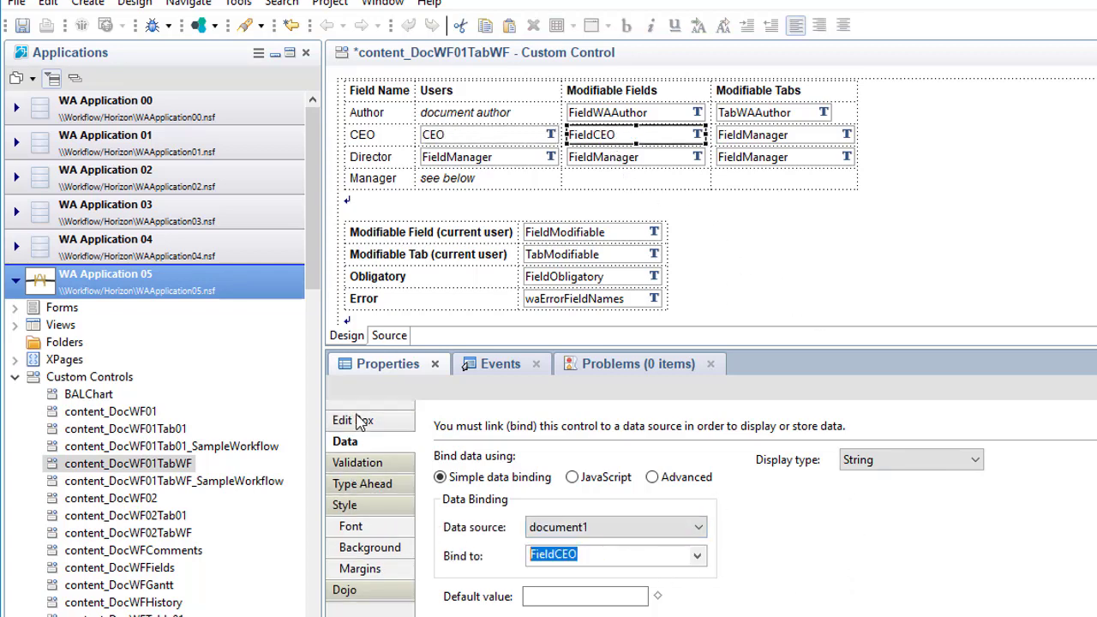
{"action": "left_click", "coordinate": [368, 420]}
Name the edit box in the CEO row's Modifiable Tabs cell TabCEO and bind it to TabCEO.
{"action": "left_click", "coordinate": [763, 137]}
{"action": "left_click_drag", "start_coordinate": [591, 428], "coordinate": [454, 426]}
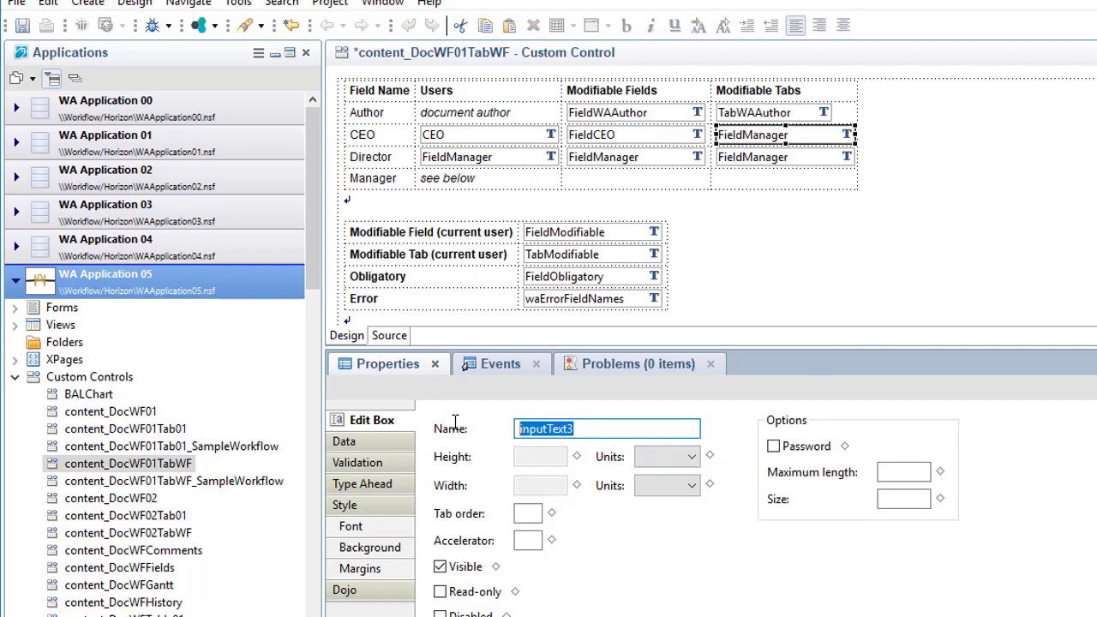
{"action": "type", "text": "Tagb"}
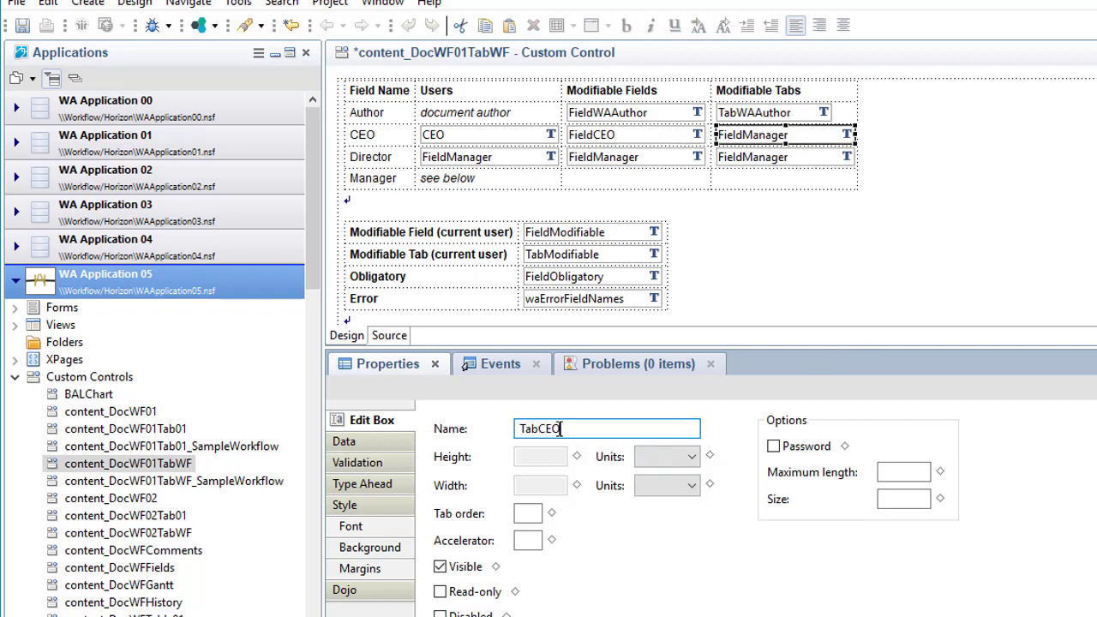
{"action": "key", "text": "ctrl+a"}
{"action": "key", "text": "ctrl+c"}
{"action": "left_click", "coordinate": [344, 441]}
{"action": "double_click", "coordinate": [599, 555]}
{"action": "key", "text": "ctrl+v"}
Bind the edit box in the Director row's Users cell to Director and give the control the same name.
{"action": "left_click", "coordinate": [469, 168]}
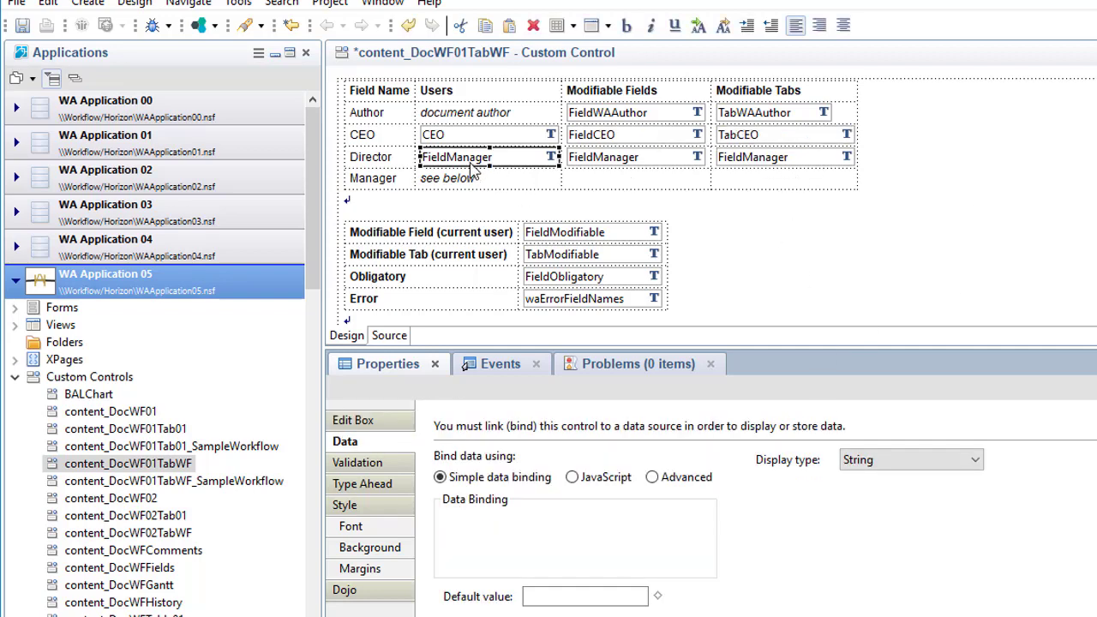
{"action": "double_click", "coordinate": [617, 555]}
{"action": "type", "text": "Director"}
{"action": "double_click", "coordinate": [606, 563]}
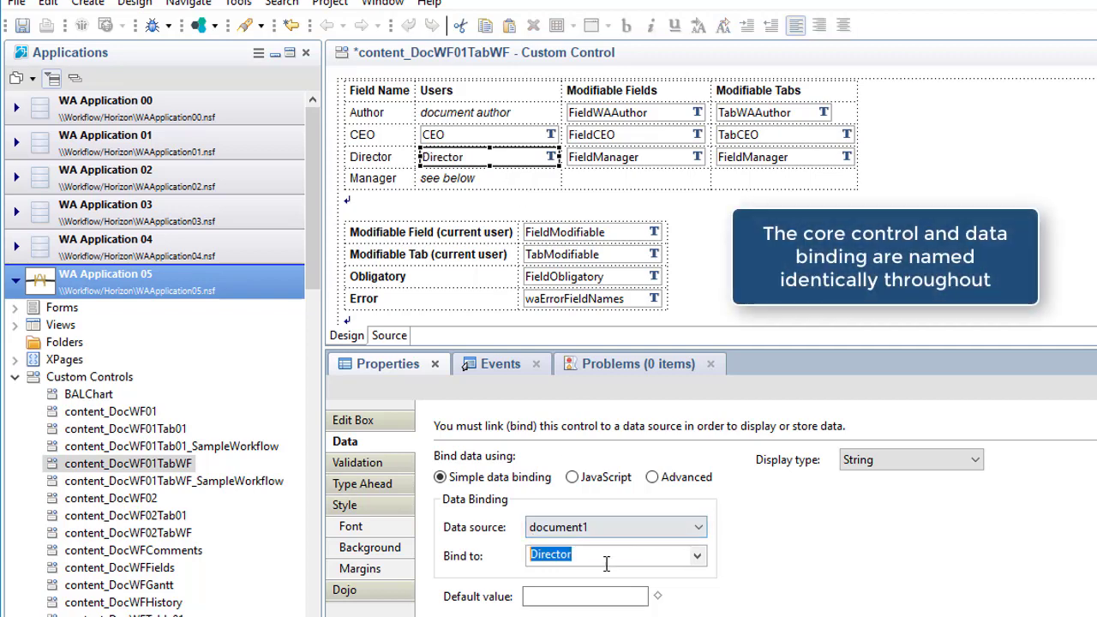
{"action": "key", "text": "ctrl+c"}
{"action": "left_click", "coordinate": [351, 420]}
{"action": "double_click", "coordinate": [580, 429]}
{"action": "key", "text": "ctrl+v"}
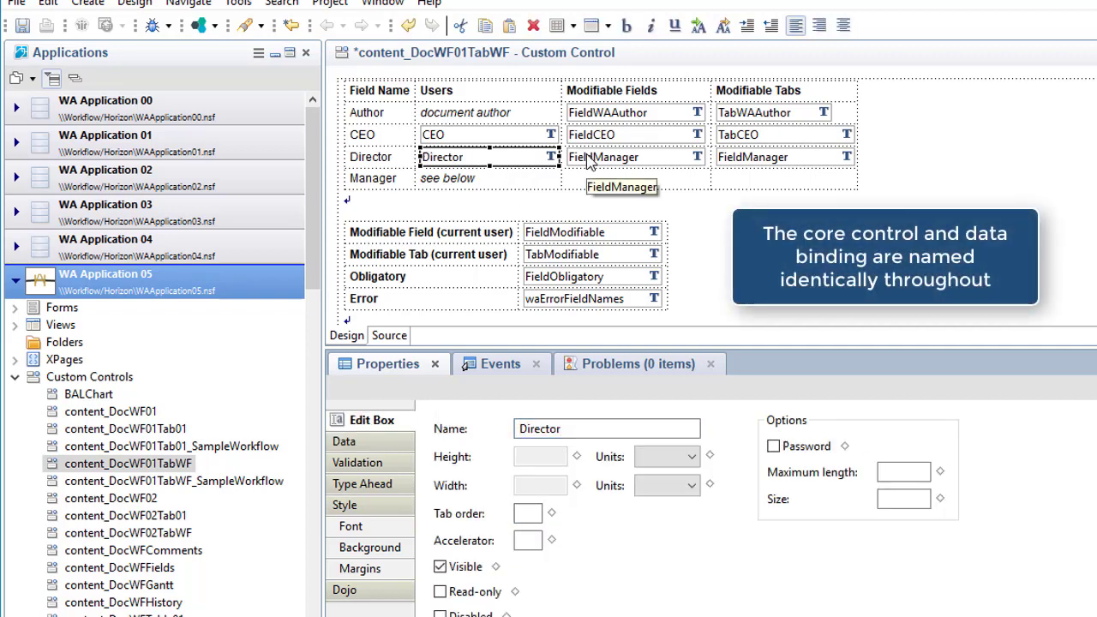
Bind the edit box in the Director row's Modifiable Fields cell to FieldDirector and give the control the same name.
{"action": "left_click", "coordinate": [588, 163]}
{"action": "left_click", "coordinate": [343, 442]}
{"action": "left_click_drag", "start_coordinate": [559, 555], "coordinate": [651, 556]}
{"action": "type", "text": "Director"}
{"action": "double_click", "coordinate": [592, 556]}
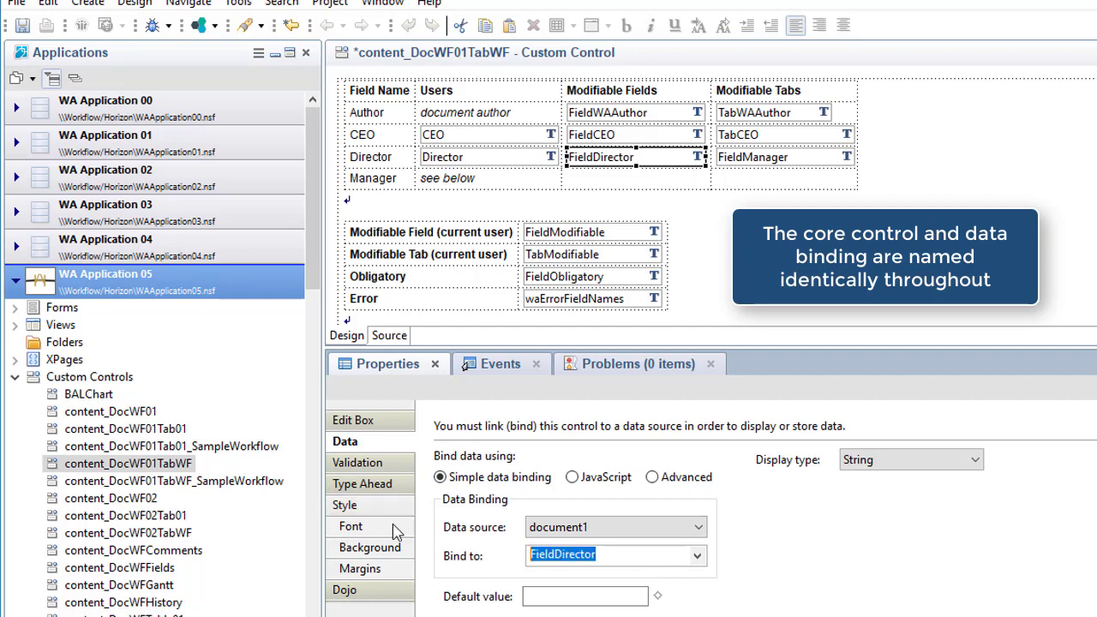
{"action": "key", "text": "ctrl+c"}
{"action": "left_click", "coordinate": [351, 420]}
{"action": "double_click", "coordinate": [548, 428]}
{"action": "key", "text": "ctrl+v"}
Name the edit box in the Director row's Modifiable Tabs cell TabDirector and bind it to TabDirector.
{"action": "left_click", "coordinate": [769, 162]}
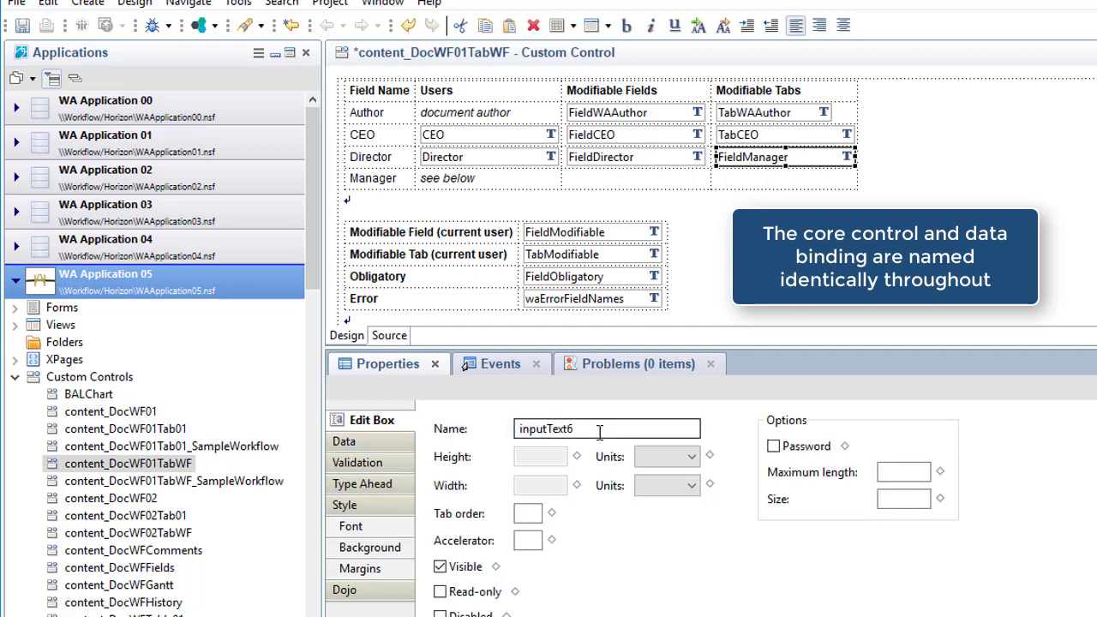
{"action": "double_click", "coordinate": [600, 431]}
{"action": "type", "text": "TabDirector"}
{"action": "key", "text": "ctrl+a"}
{"action": "key", "text": "ctrl+c"}
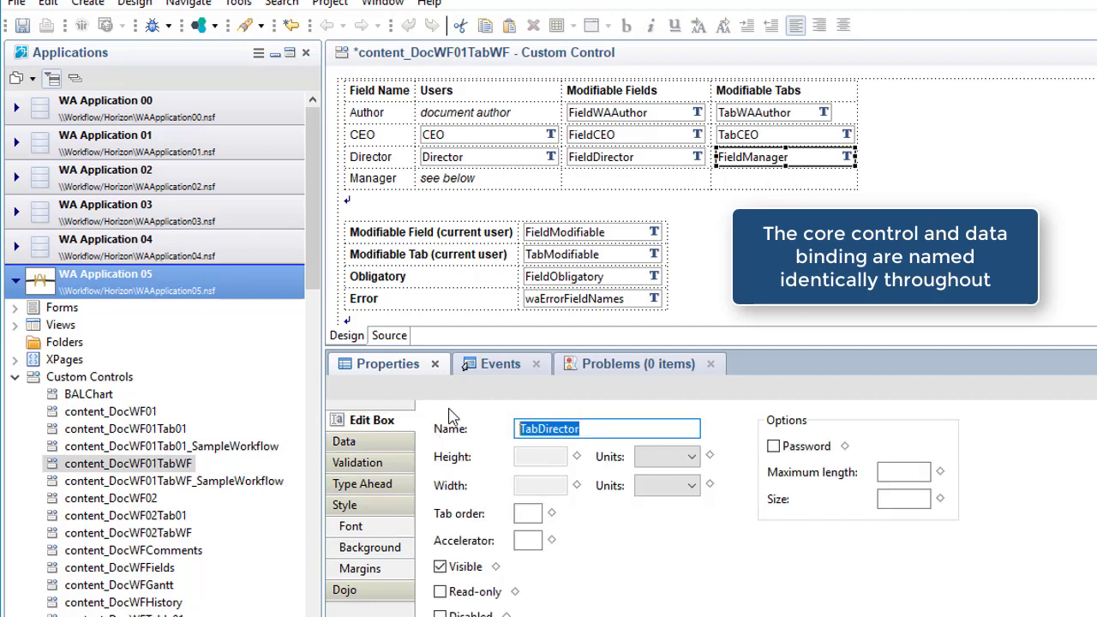
{"action": "left_click", "coordinate": [344, 441]}
{"action": "double_click", "coordinate": [592, 556]}
{"action": "key", "text": "ctrl+v"}
Close the content_DocWF01TabWF custom control and save its changes.
{"action": "left_click", "coordinate": [761, 174]}
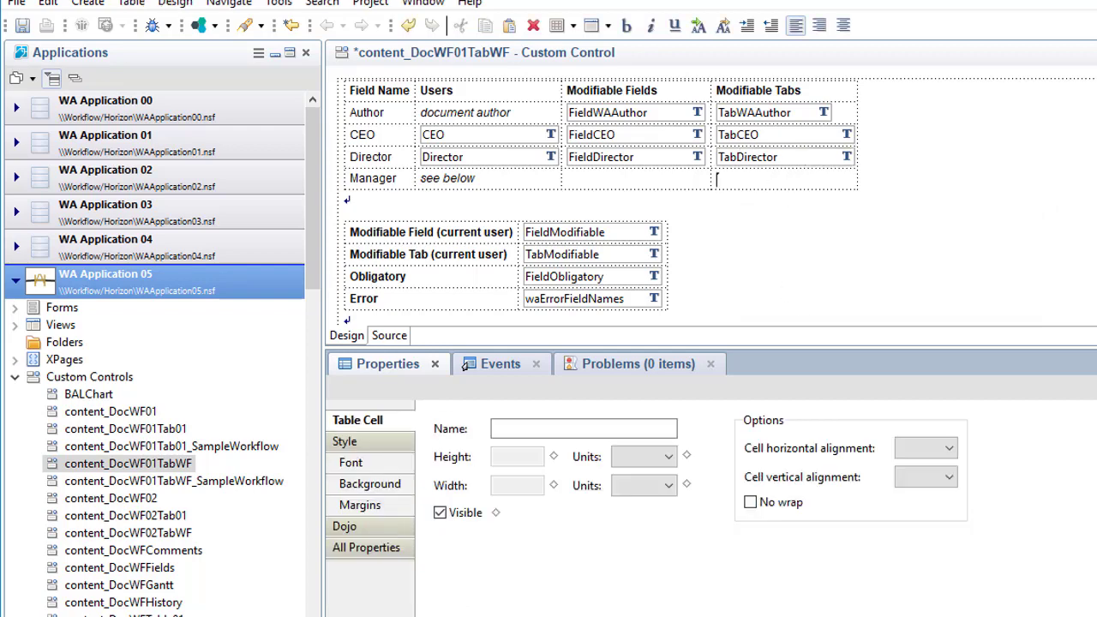
{"action": "key", "text": "ctrl+w"}
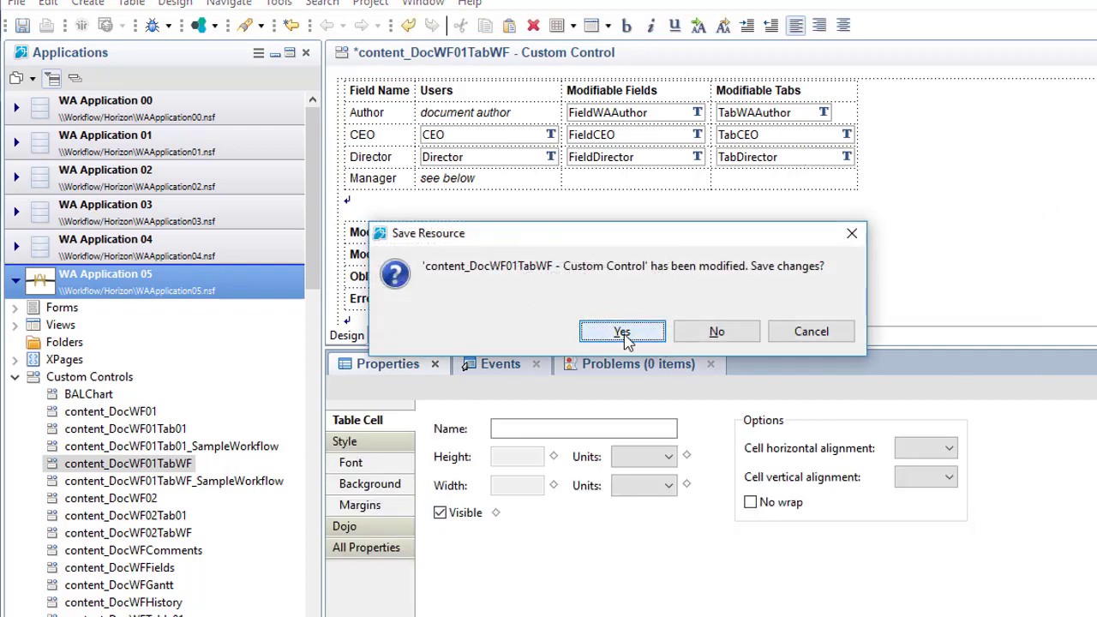
{"action": "left_click", "coordinate": [623, 334]}
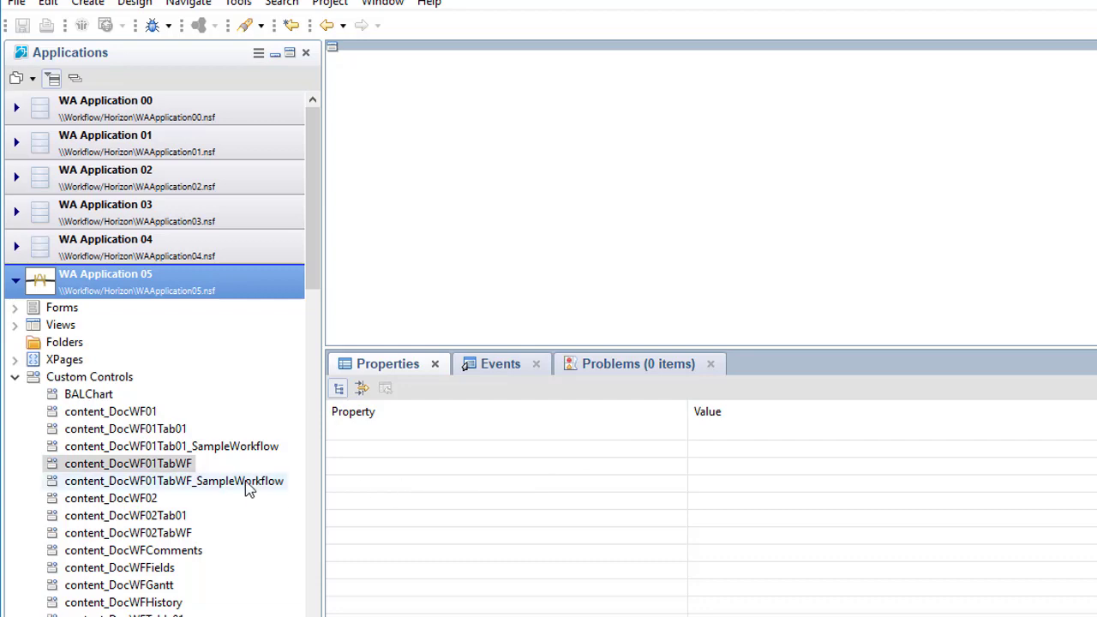
Open content_DocWF01Tab01_SampleWorkflow, copy the script that computes the Title field's Read-only property, and close the custom control.
{"action": "double_click", "coordinate": [225, 448]}
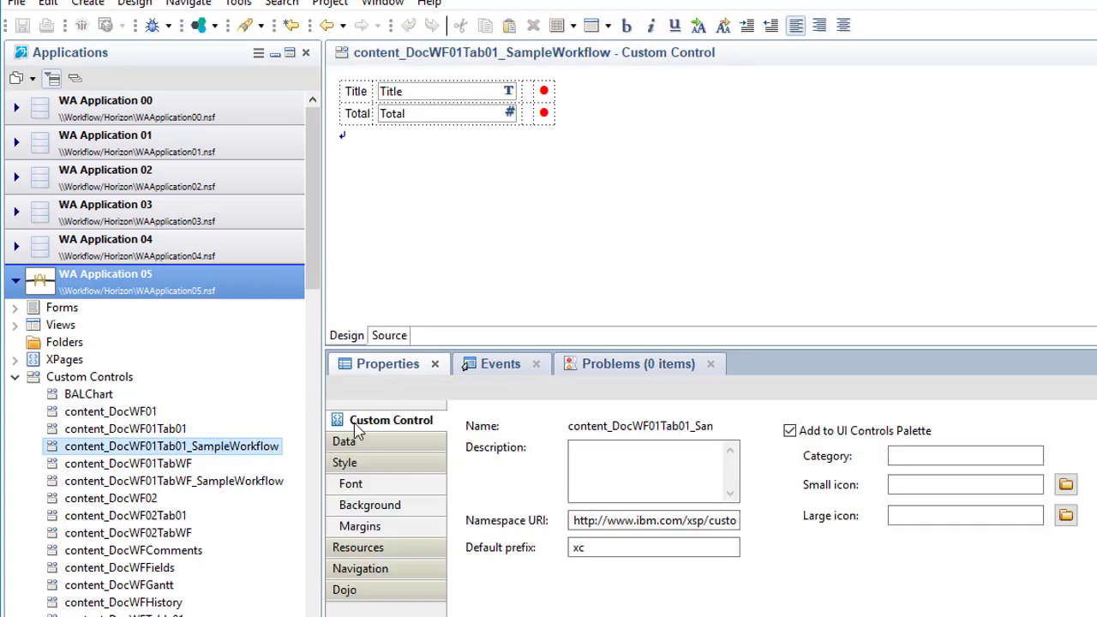
{"action": "left_click", "coordinate": [489, 95]}
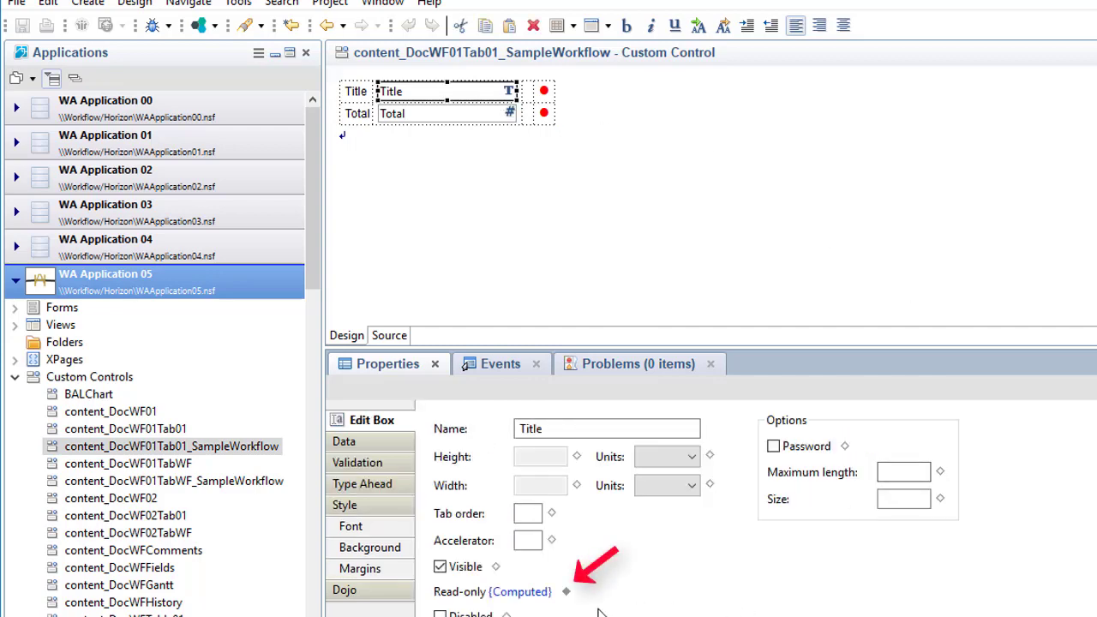
{"action": "left_click", "coordinate": [533, 591]}
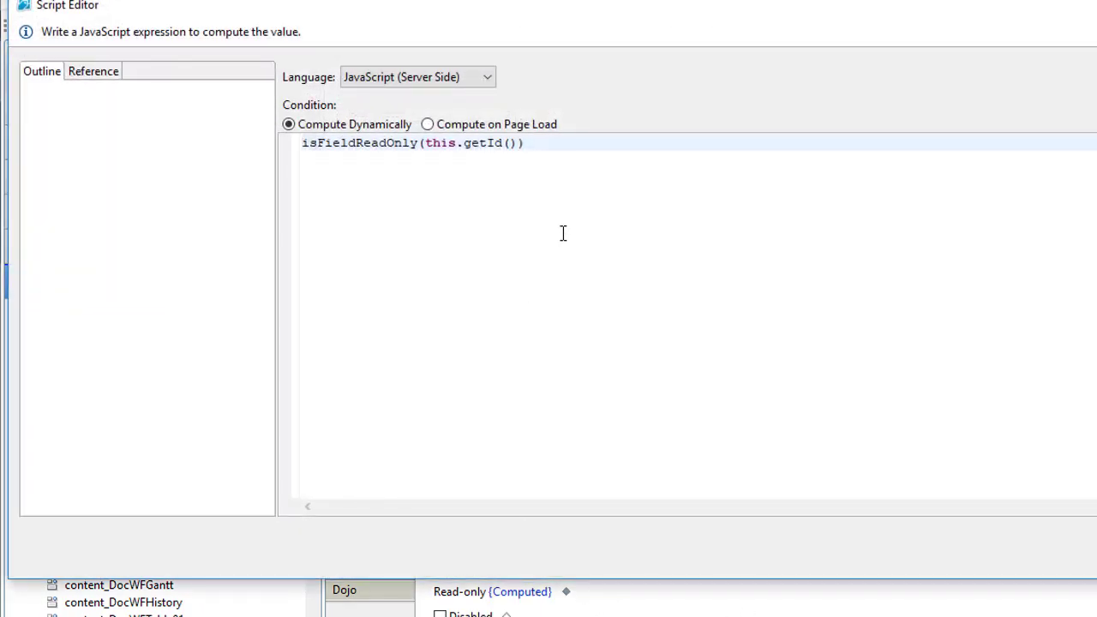
{"action": "left_click_drag", "start_coordinate": [525, 143], "coordinate": [229, 138]}
{"action": "key", "text": "ctrl+c"}
{"action": "key", "text": "Escape"}
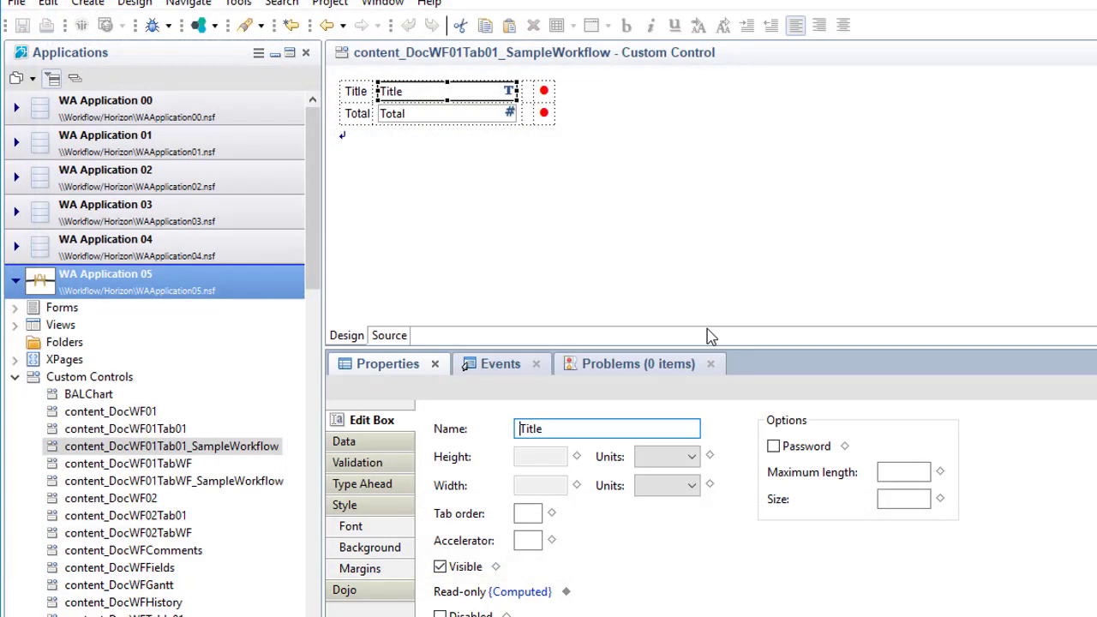
{"action": "key", "text": "ctrl+w"}
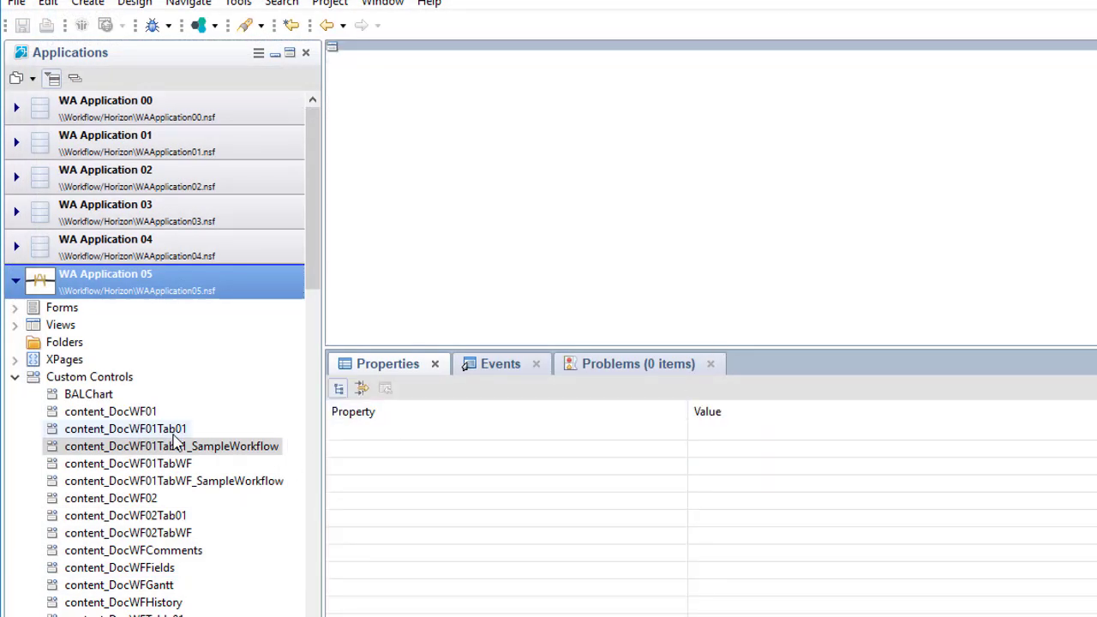
In content_DocWF01Tab01, compute the Title field's Read-only property dynamically with isFieldReadOnly(this.getId()).
{"action": "double_click", "coordinate": [172, 429]}
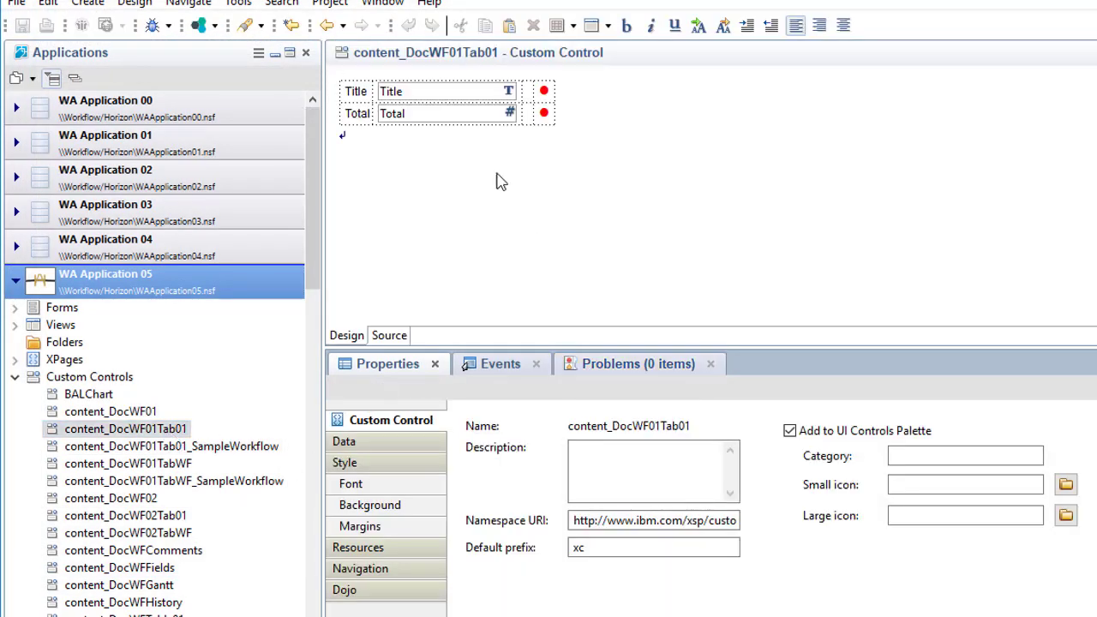
{"action": "left_click", "coordinate": [470, 92]}
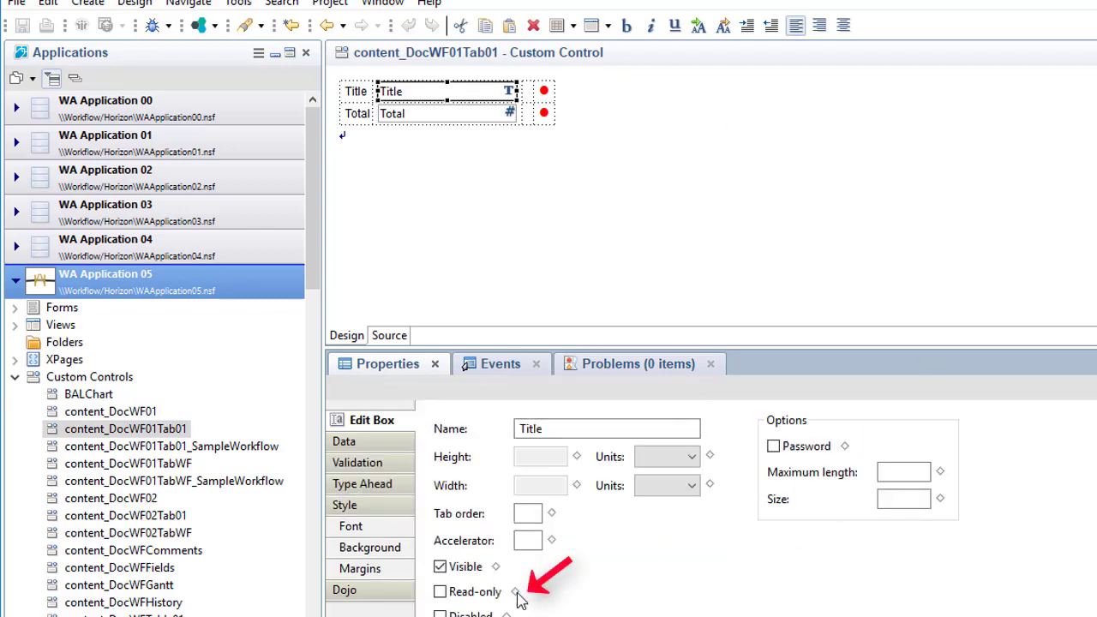
{"action": "left_click", "coordinate": [515, 592]}
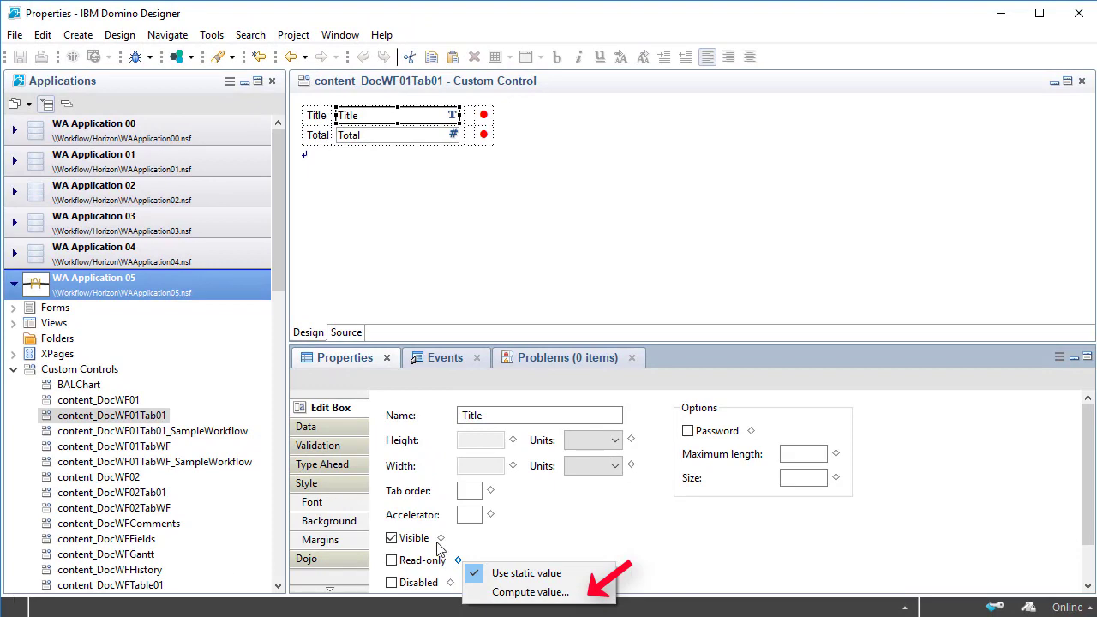
{"action": "left_click", "coordinate": [540, 591]}
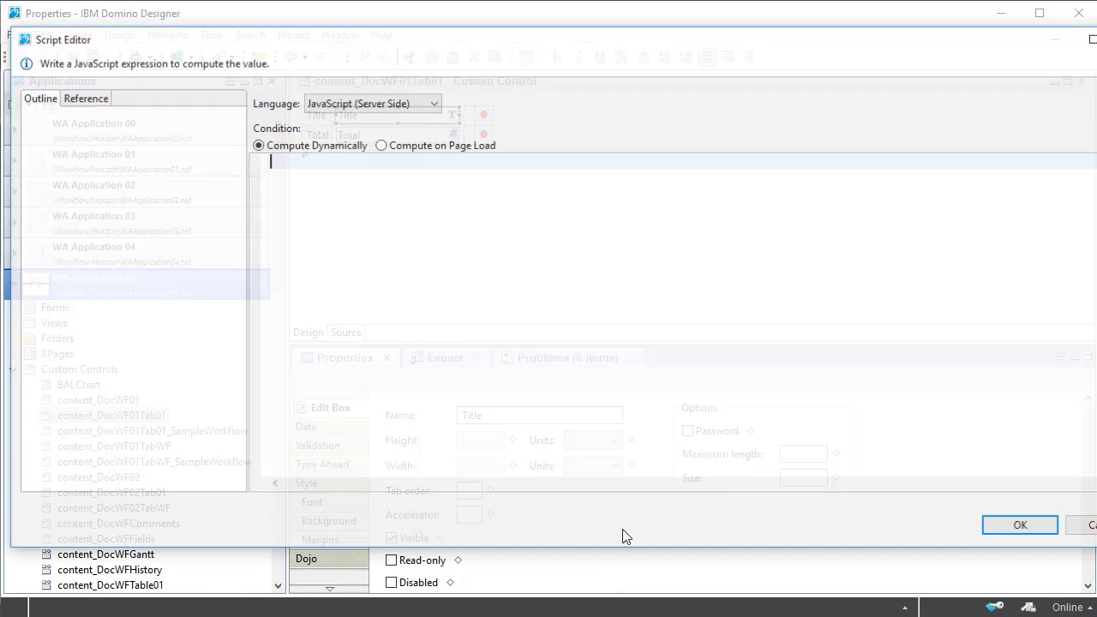
{"action": "key", "text": "ctrl+v"}
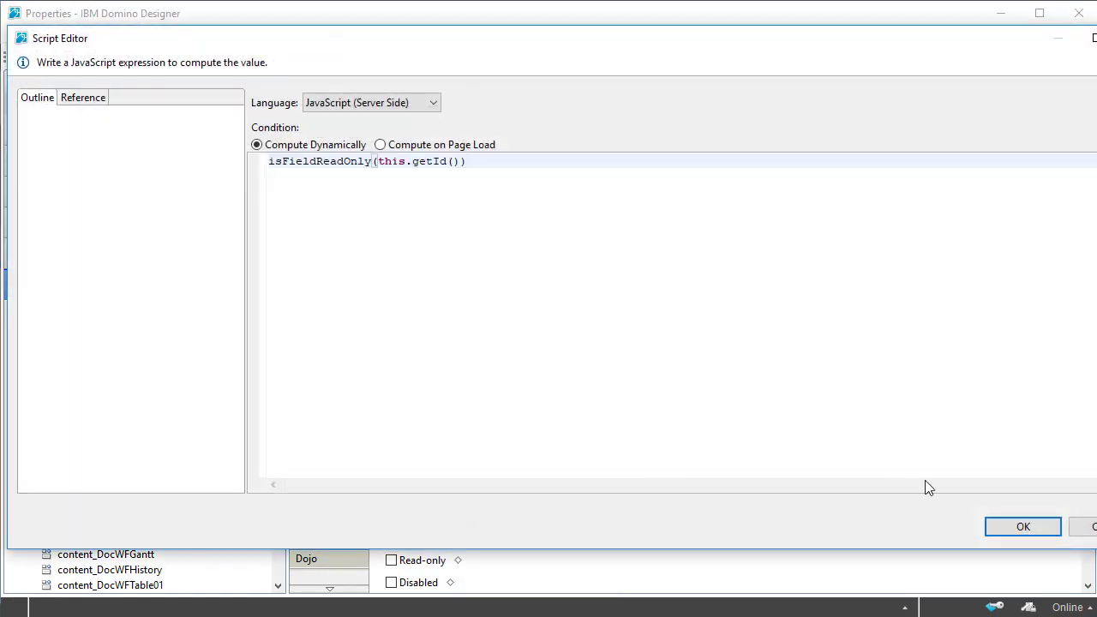
{"action": "left_click", "coordinate": [1023, 526]}
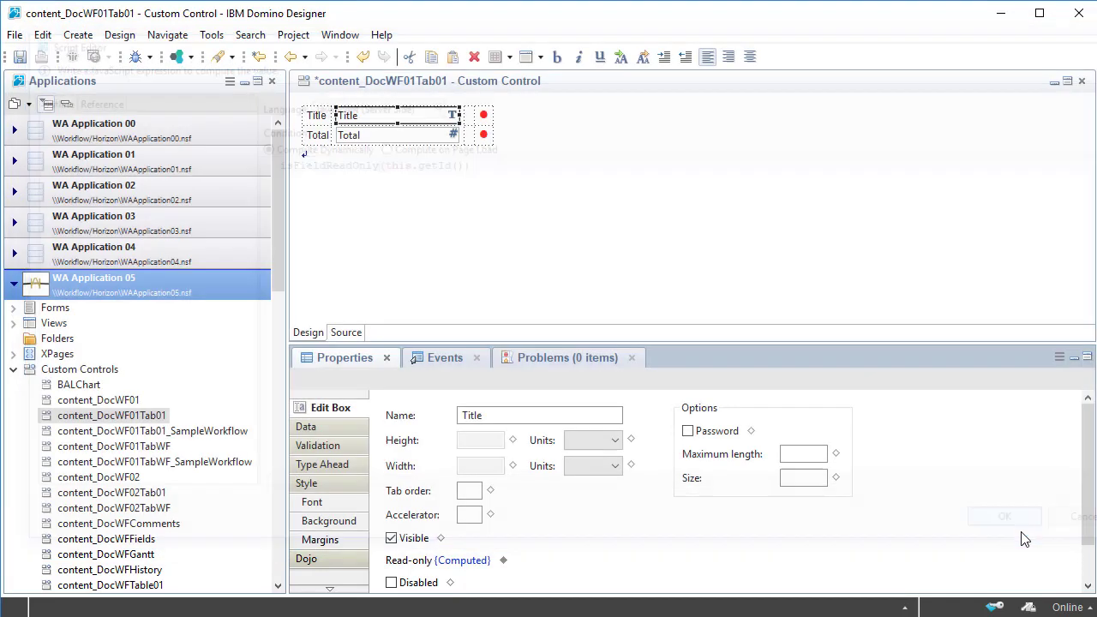
Compute the Total field's Read-only property with the same copied isFieldReadOnly script.
{"action": "left_click", "coordinate": [426, 140]}
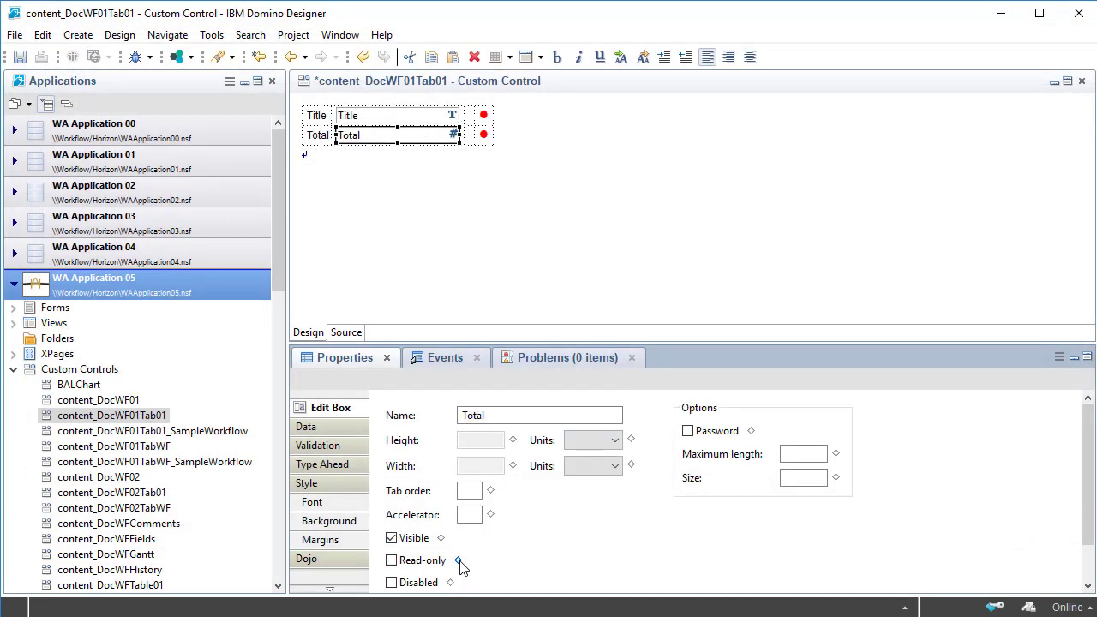
{"action": "left_click", "coordinate": [459, 562]}
{"action": "left_click", "coordinate": [506, 593]}
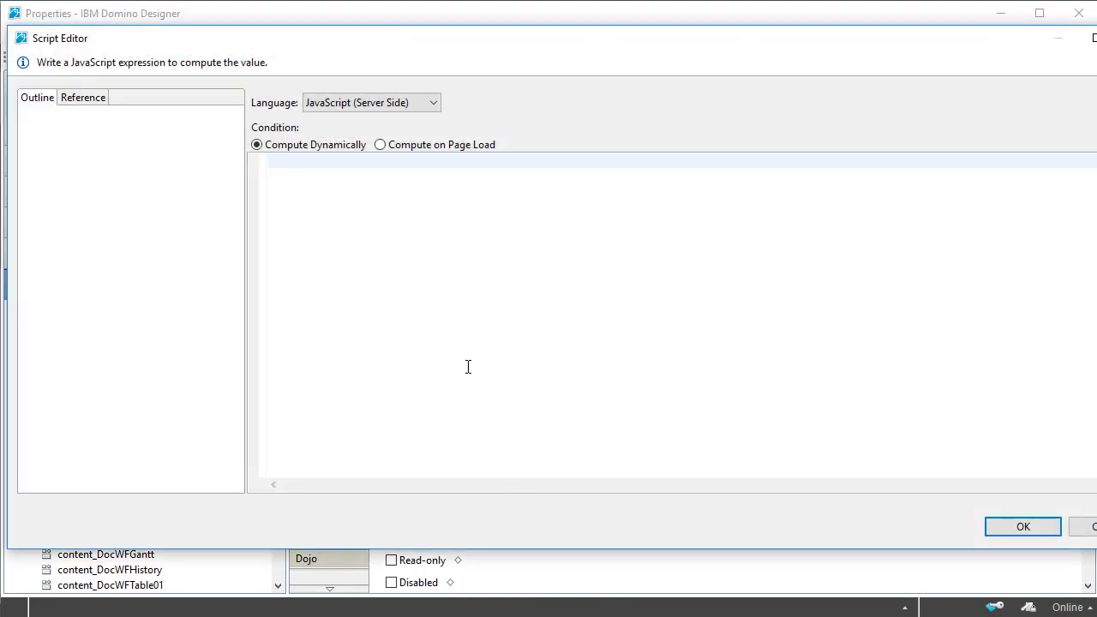
{"action": "key", "text": "ctrl+v"}
{"action": "left_click", "coordinate": [1022, 530]}
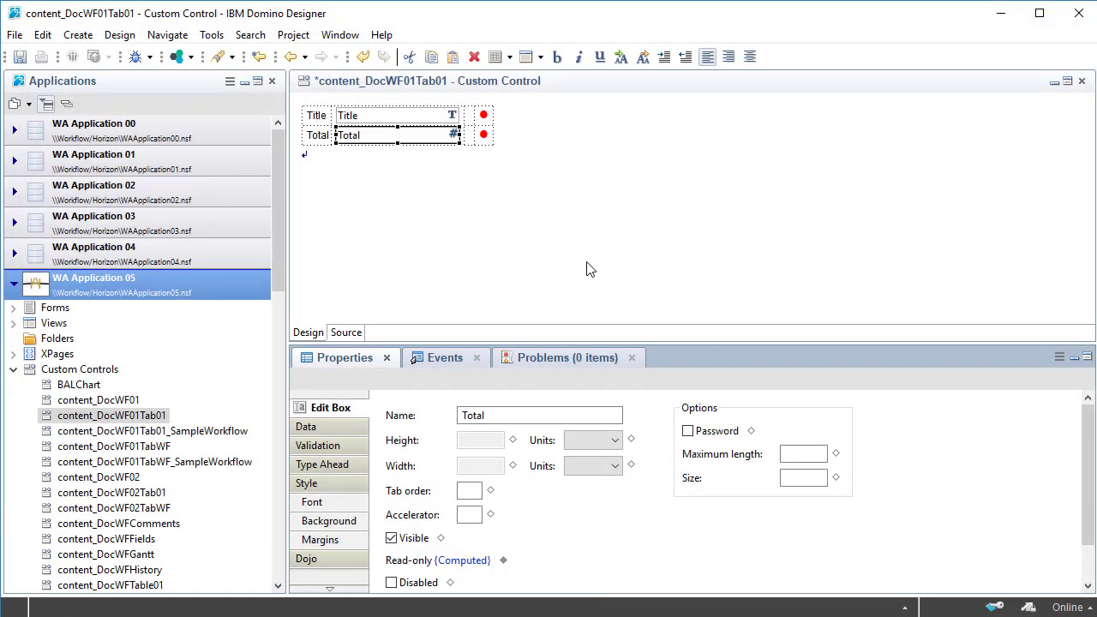
Save the content_DocWF01Tab01 custom control.
{"action": "left_click", "coordinate": [493, 215]}
{"action": "left_click", "coordinate": [14, 34]}
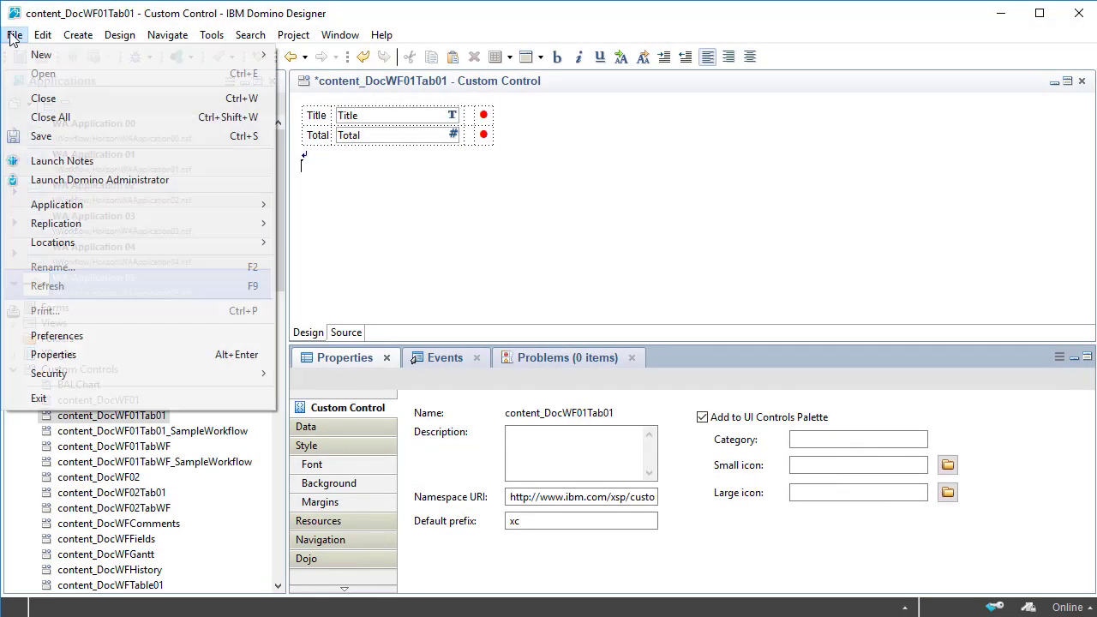
{"action": "left_click", "coordinate": [43, 141]}
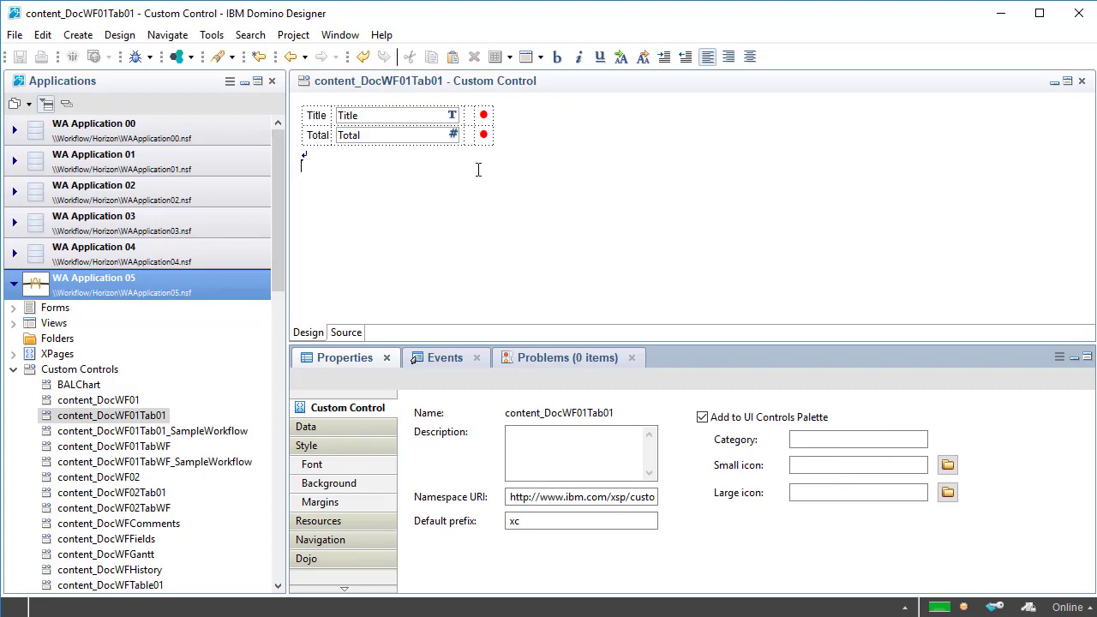
Insert a table row below the Total row and place a copy of the Title edit box in it.
{"action": "left_click", "coordinate": [469, 135]}
{"action": "right_click", "coordinate": [469, 136]}
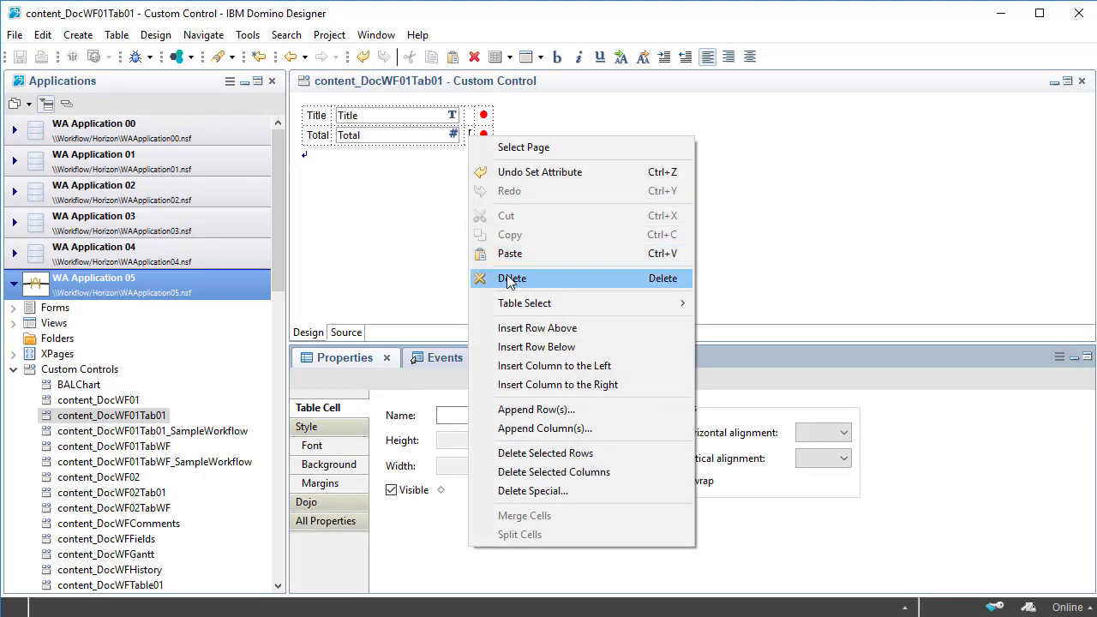
{"action": "left_click", "coordinate": [522, 345]}
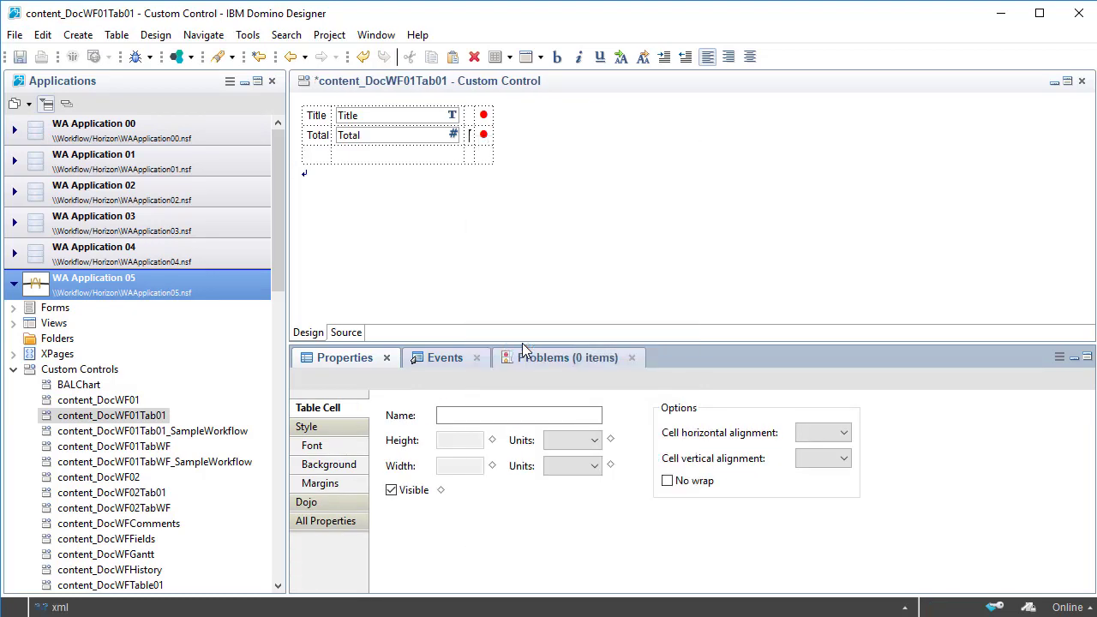
{"action": "left_click", "coordinate": [373, 122]}
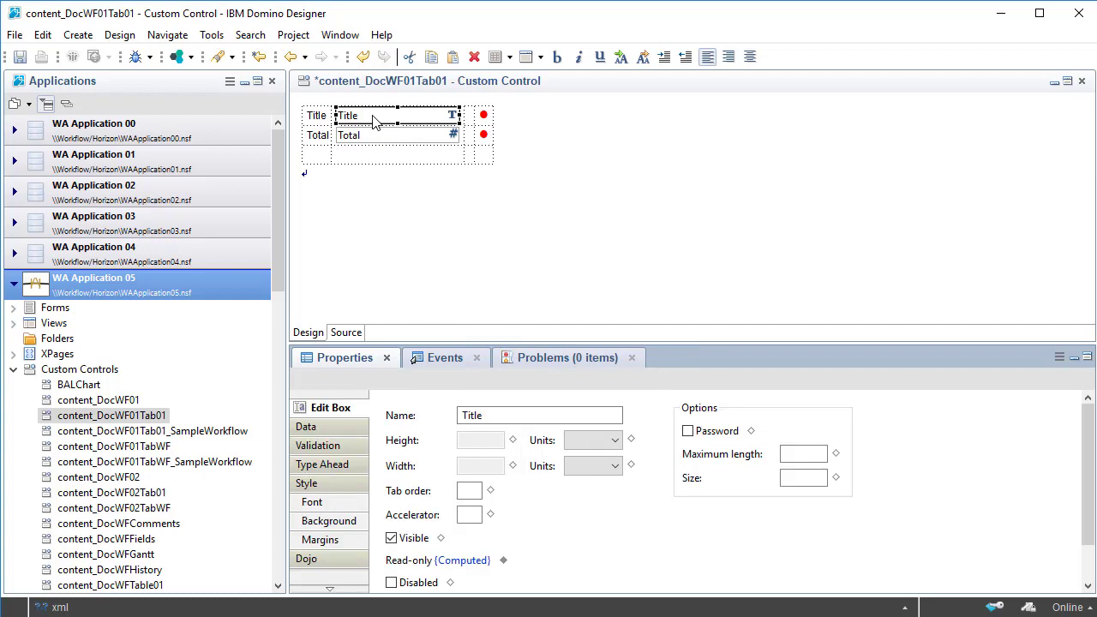
{"action": "left_click", "coordinate": [370, 159]}
{"action": "key", "text": "ctrl+v"}
{"action": "left_click", "coordinate": [394, 163]}
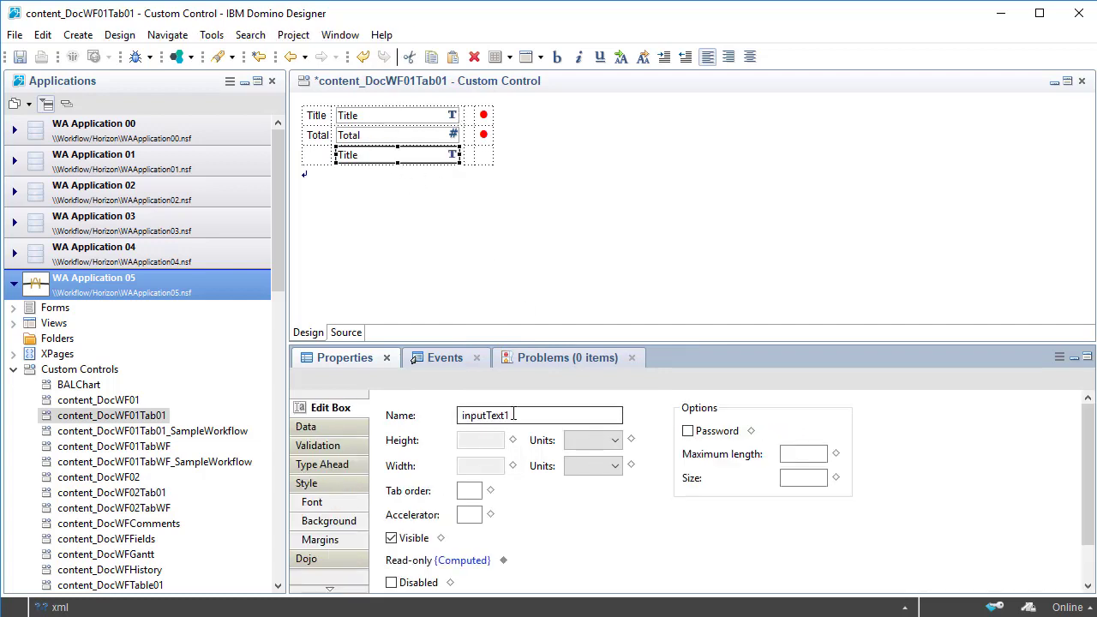
Name the copied edit box MyField and bind it to MyField in the document1 data source.
{"action": "left_click_drag", "start_coordinate": [617, 416], "coordinate": [464, 415]}
{"action": "type", "text": "My"}
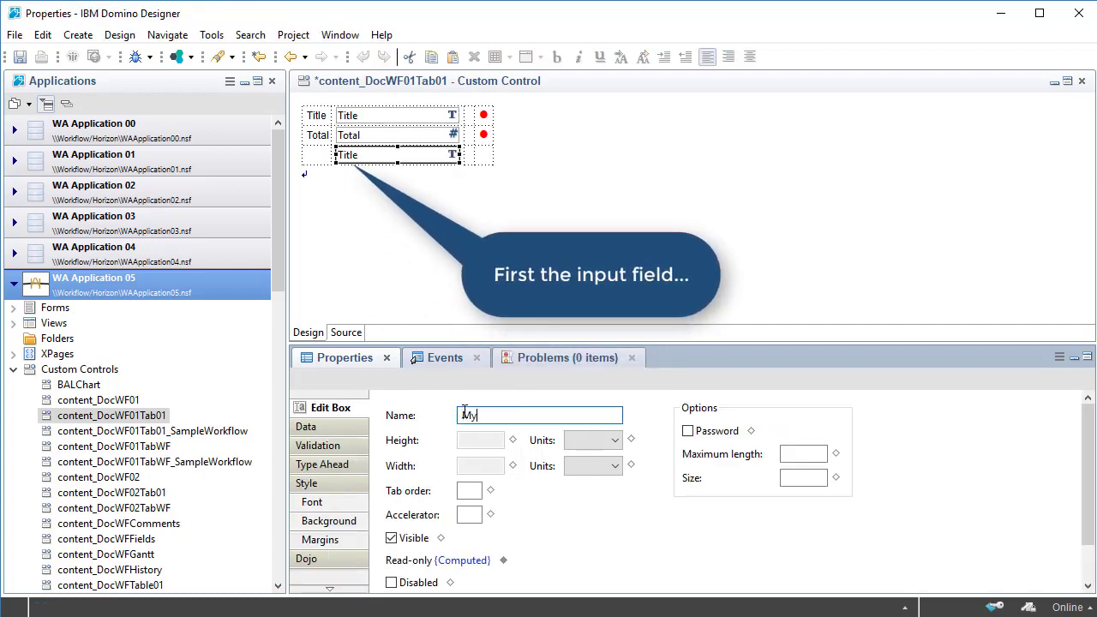
{"action": "type", "text": "Field"}
{"action": "key", "text": "Return"}
{"action": "key", "text": "ctrl+c"}
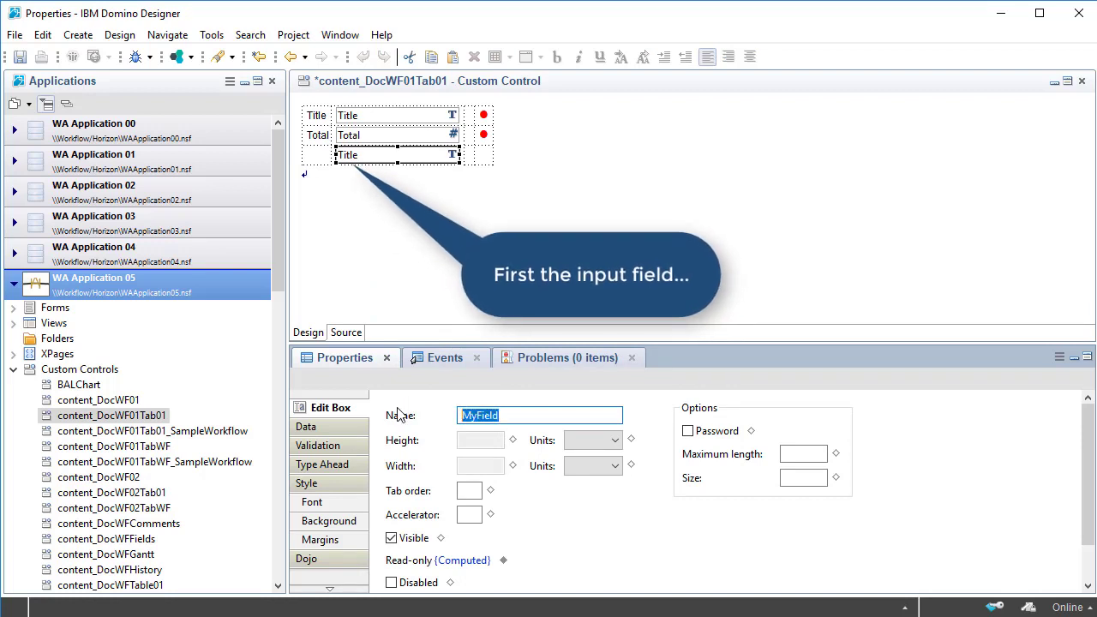
{"action": "left_click", "coordinate": [356, 433]}
{"action": "double_click", "coordinate": [480, 527]}
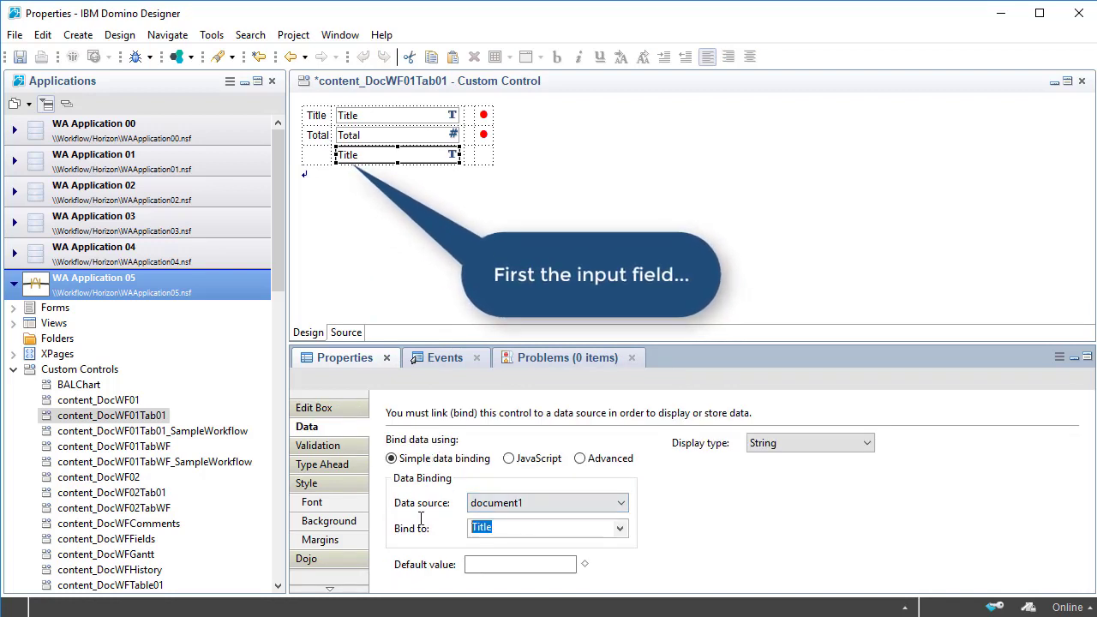
{"action": "key", "text": "ctrl+v"}
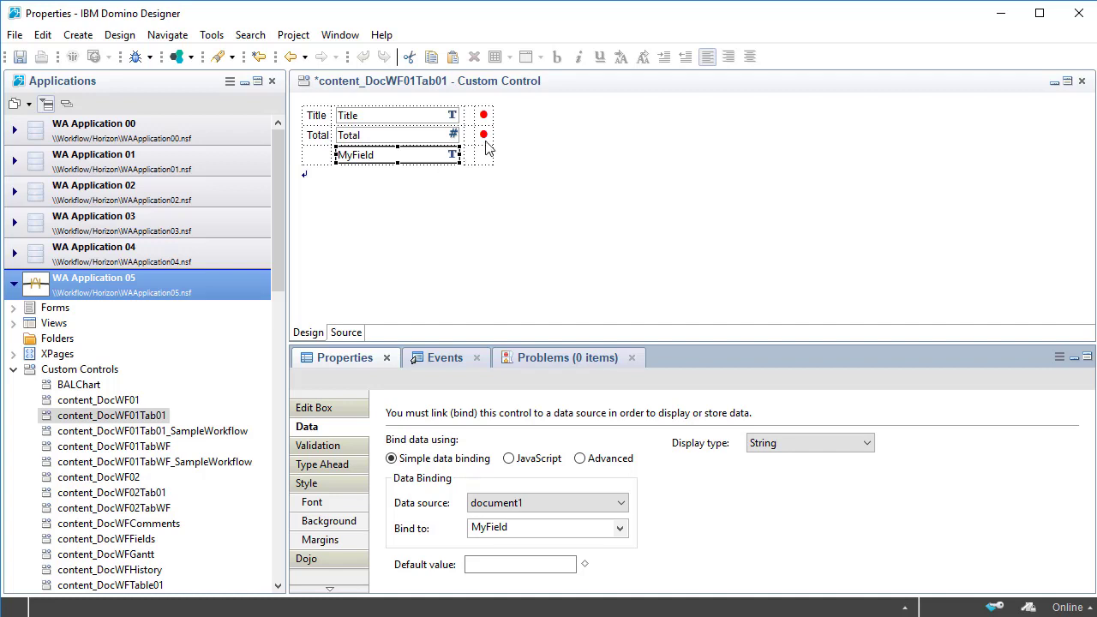
Copy the Total row's red-dot error indicator into the new row and name the copy MyField_E.
{"action": "left_click", "coordinate": [484, 137]}
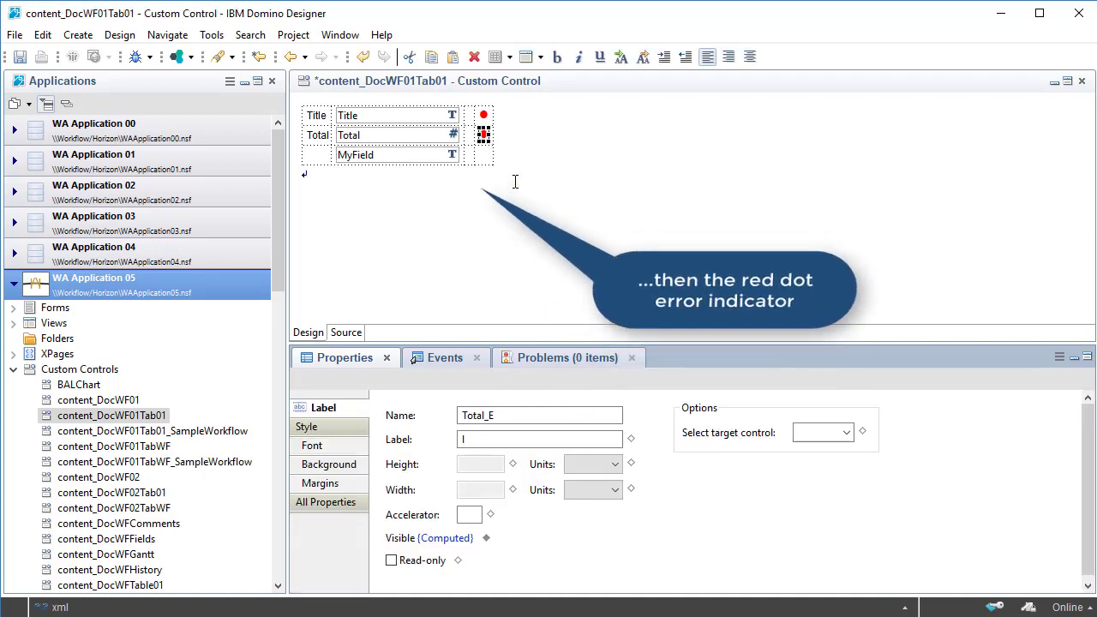
{"action": "left_click", "coordinate": [483, 159]}
{"action": "key", "text": "ctrl+v"}
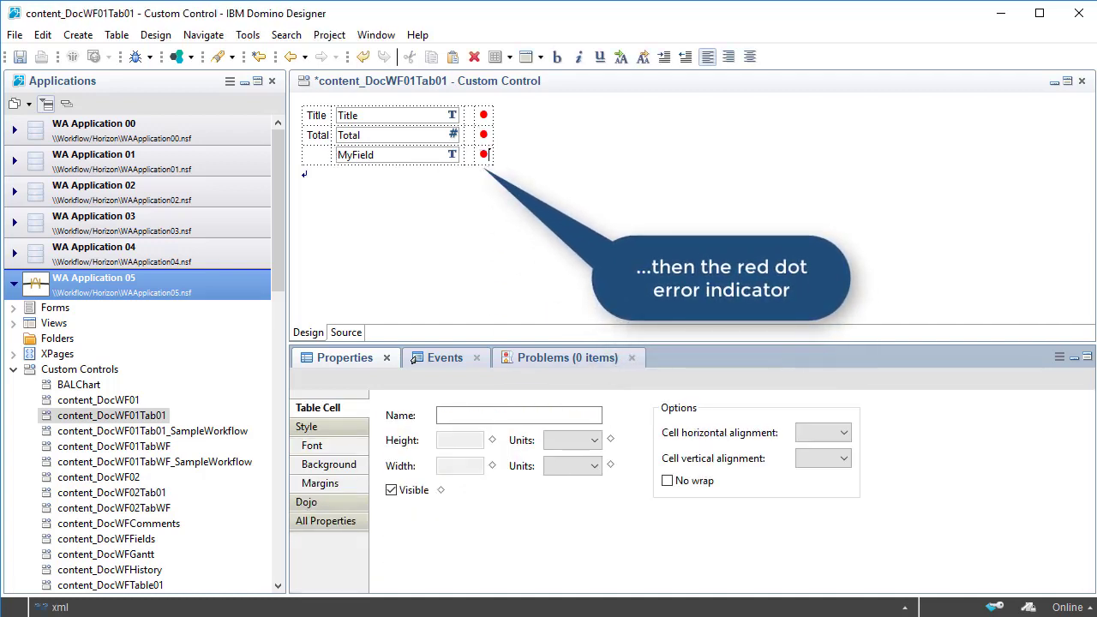
{"action": "left_click", "coordinate": [484, 157]}
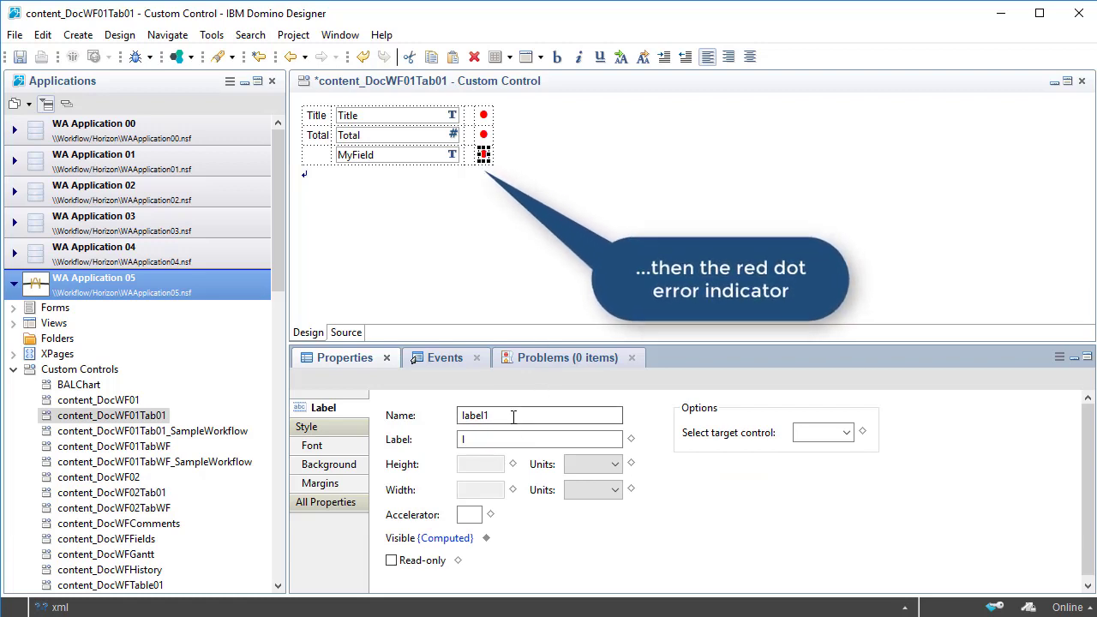
{"action": "left_click_drag", "start_coordinate": [510, 415], "coordinate": [445, 418]}
{"action": "type", "text": "My"}
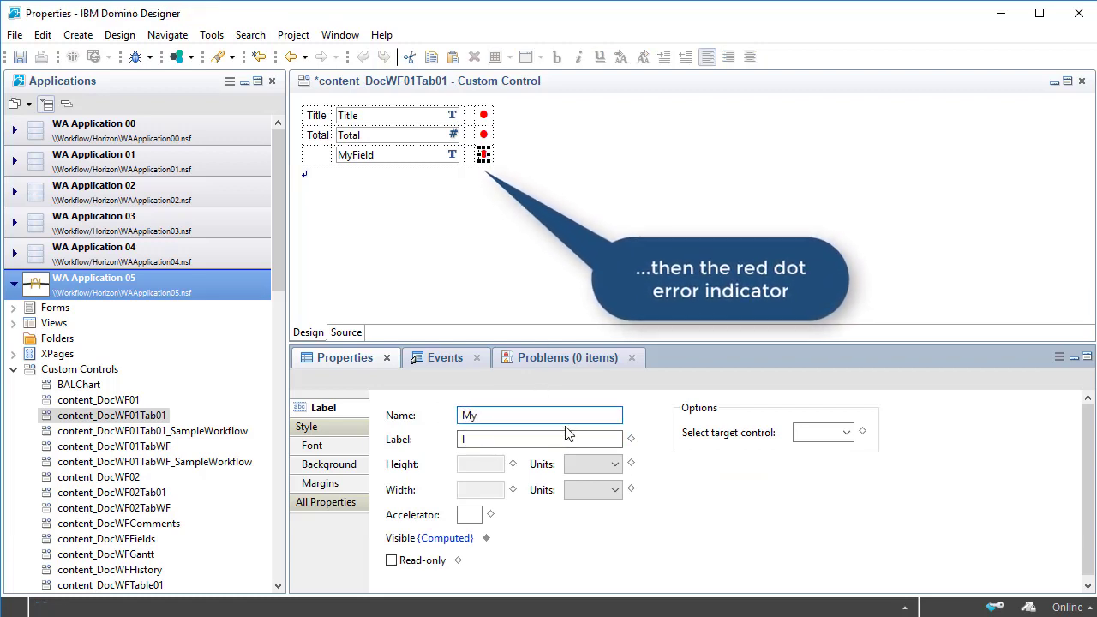
{"action": "type", "text": "Field_E"}
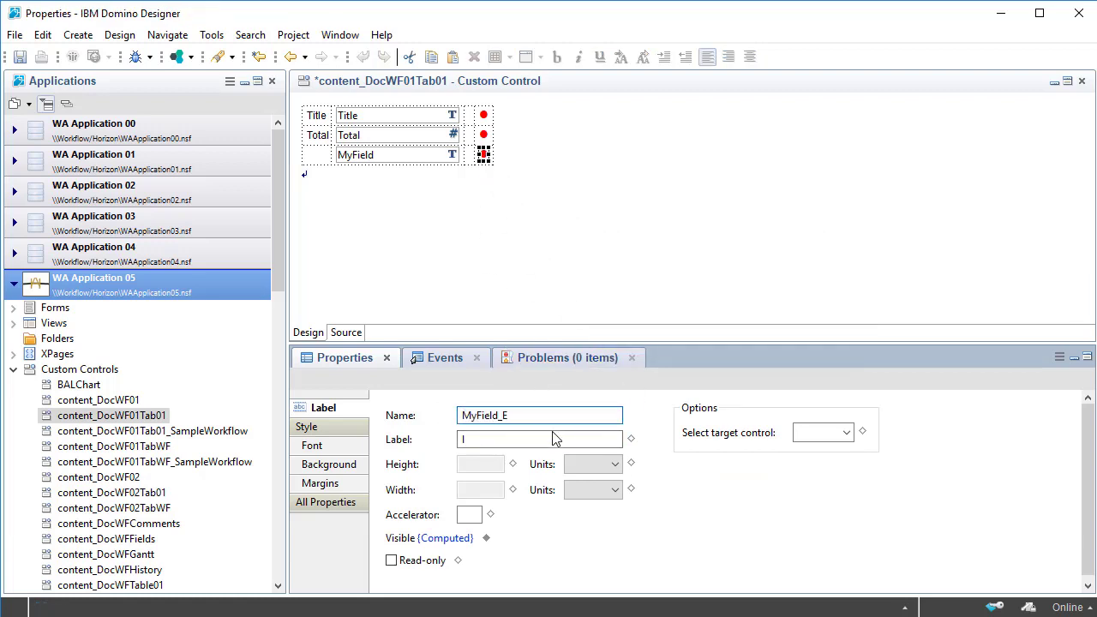
Close content_DocWF01Tab01 and discard the added MyField row.
{"action": "left_click", "coordinate": [451, 186]}
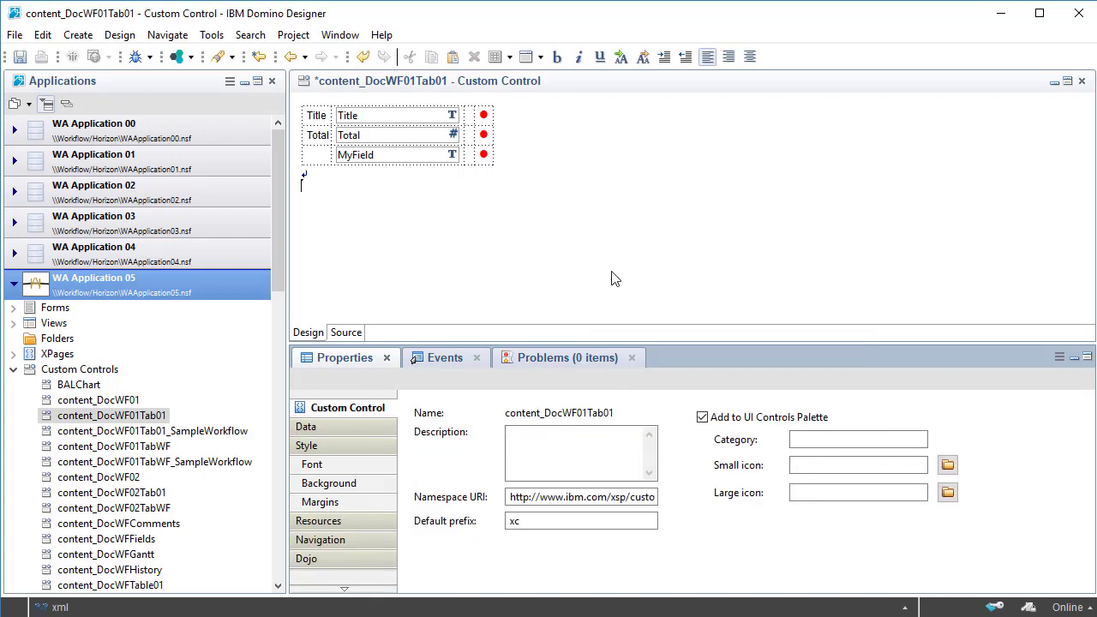
{"action": "key", "text": "ctrl+w"}
{"action": "left_click", "coordinate": [634, 328]}
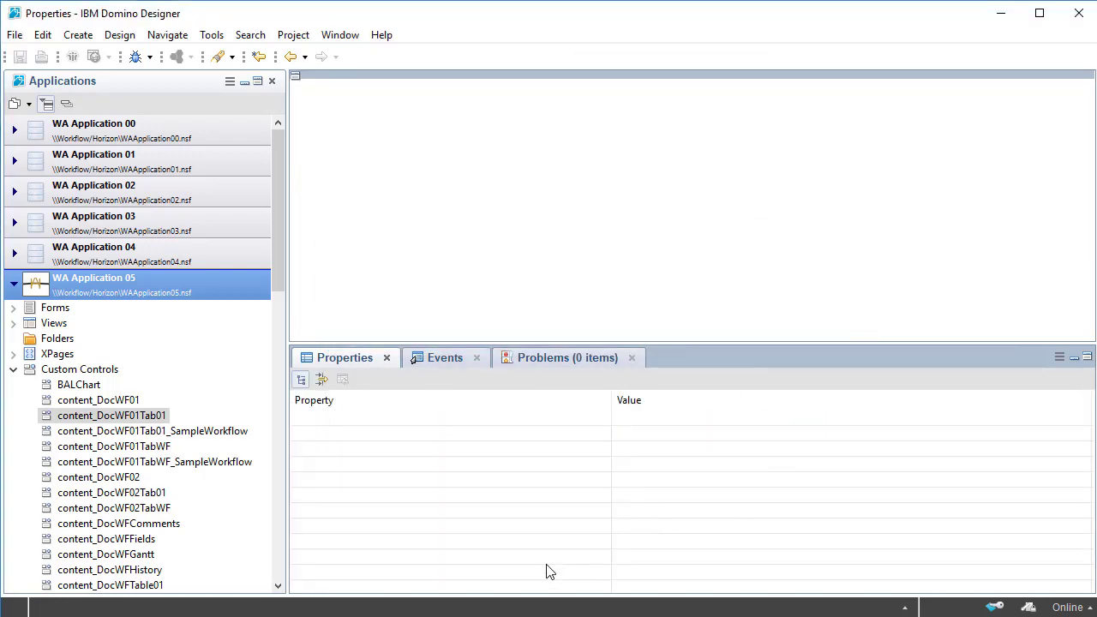
Switch to the browser, create a Sample Workflow document and try to submit it as Created with its fields empty.
{"action": "key", "text": "alt+Tab"}
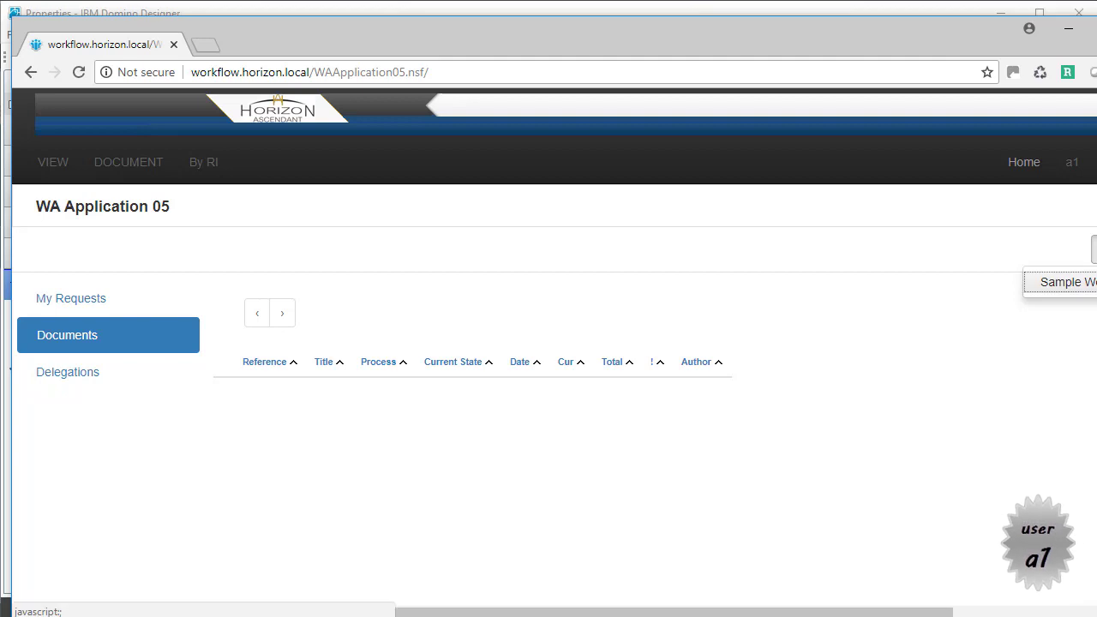
{"action": "left_click", "coordinate": [1092, 250]}
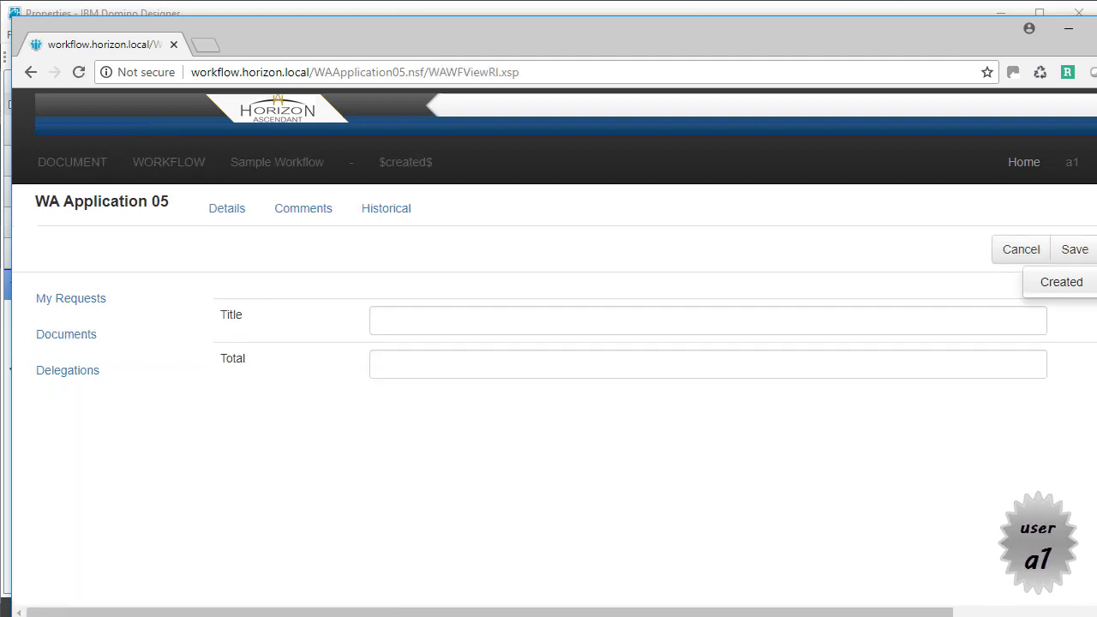
{"action": "left_click", "coordinate": [1075, 249]}
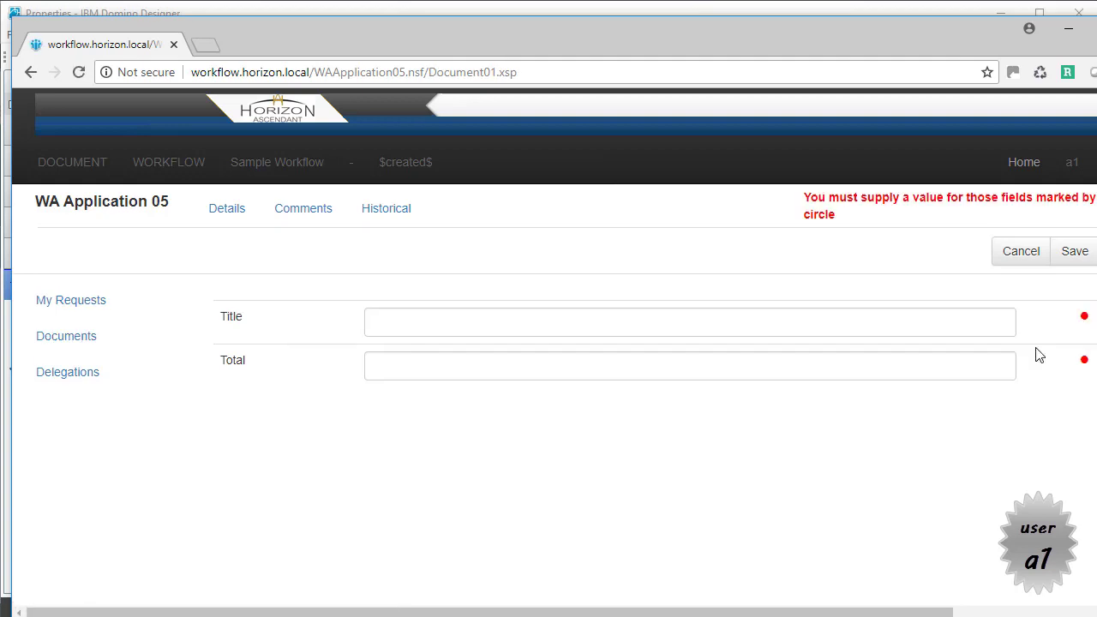
Enter My Web Test 50 as the document's Title and 50 as its Total.
{"action": "left_click", "coordinate": [491, 316]}
{"action": "type", "text": "M"}
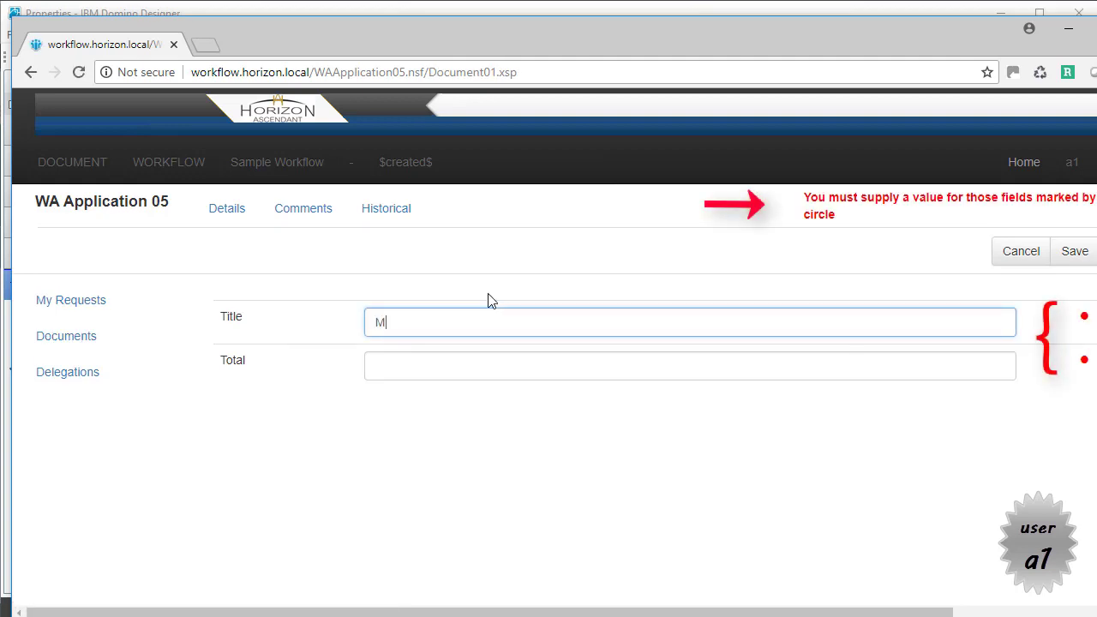
{"action": "type", "text": "y Web Test 50"}
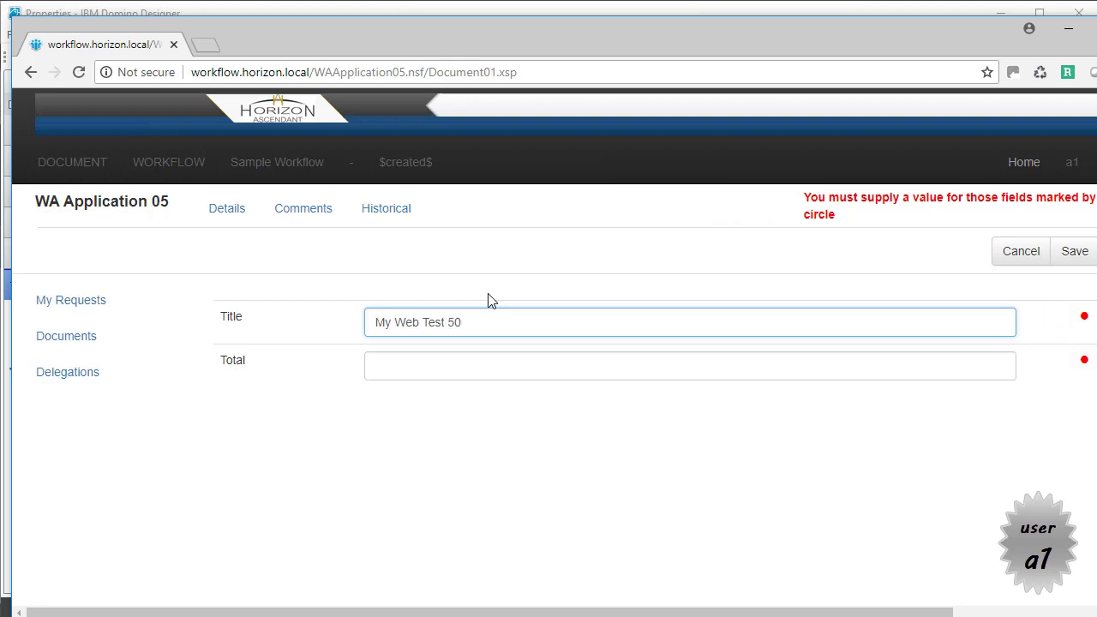
{"action": "key", "text": "Tab"}
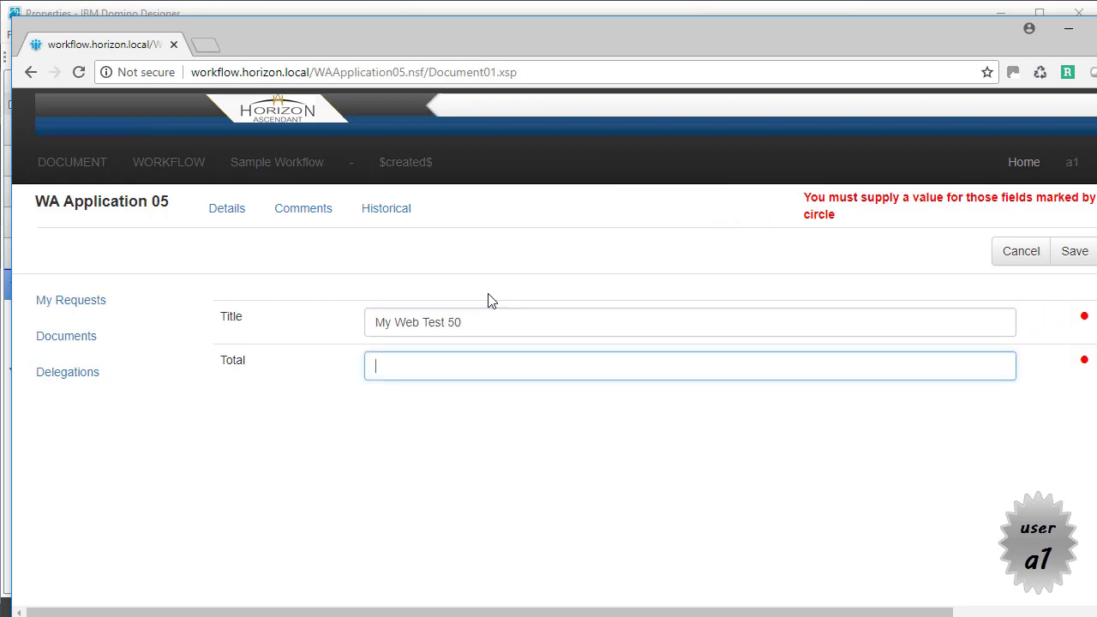
Enter the comment "A few comments" and submit the document as Created.
{"action": "left_click", "coordinate": [306, 208]}
{"action": "left_click", "coordinate": [533, 354]}
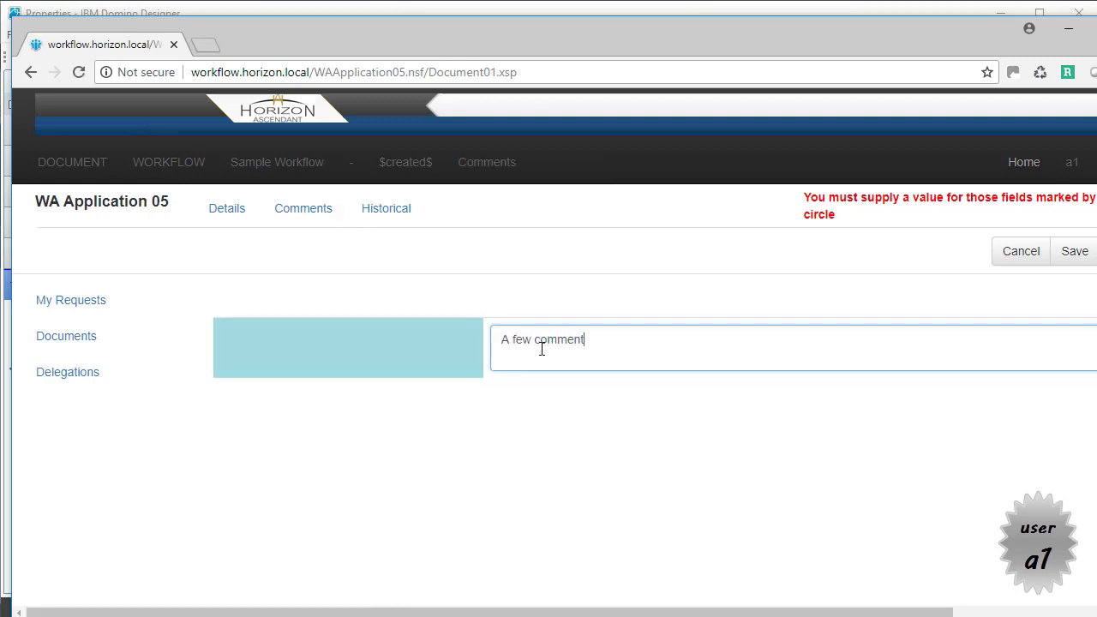
{"action": "left_click", "coordinate": [1075, 251]}
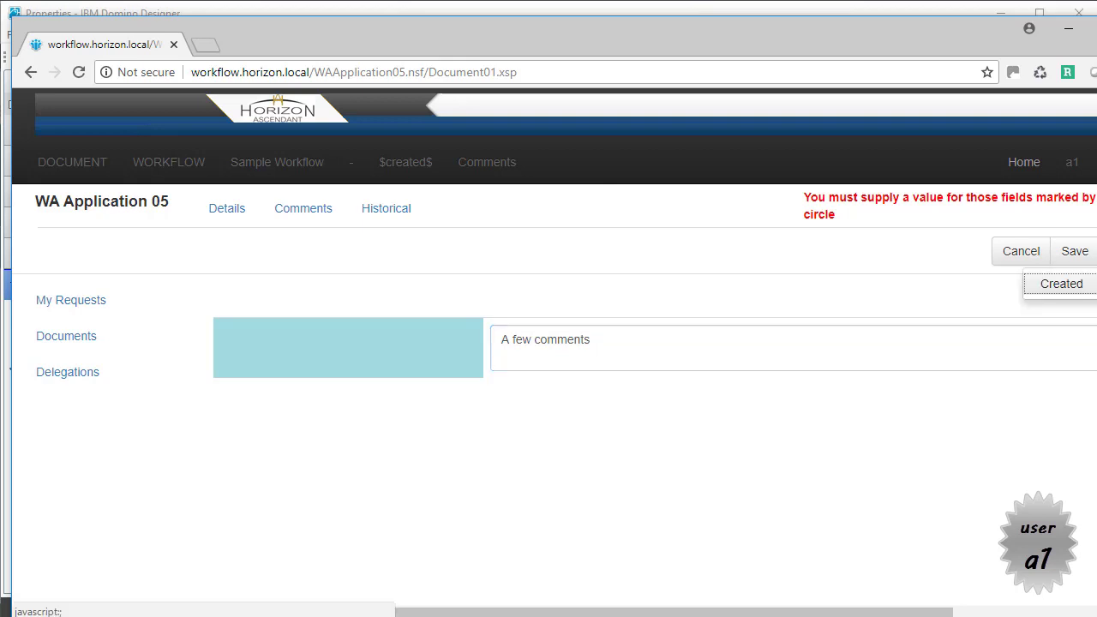
{"action": "left_click", "coordinate": [1063, 284]}
Create a second Sample Workflow document with the Title My Web Test 500 and fill in its Total.
{"action": "left_click", "coordinate": [1094, 255]}
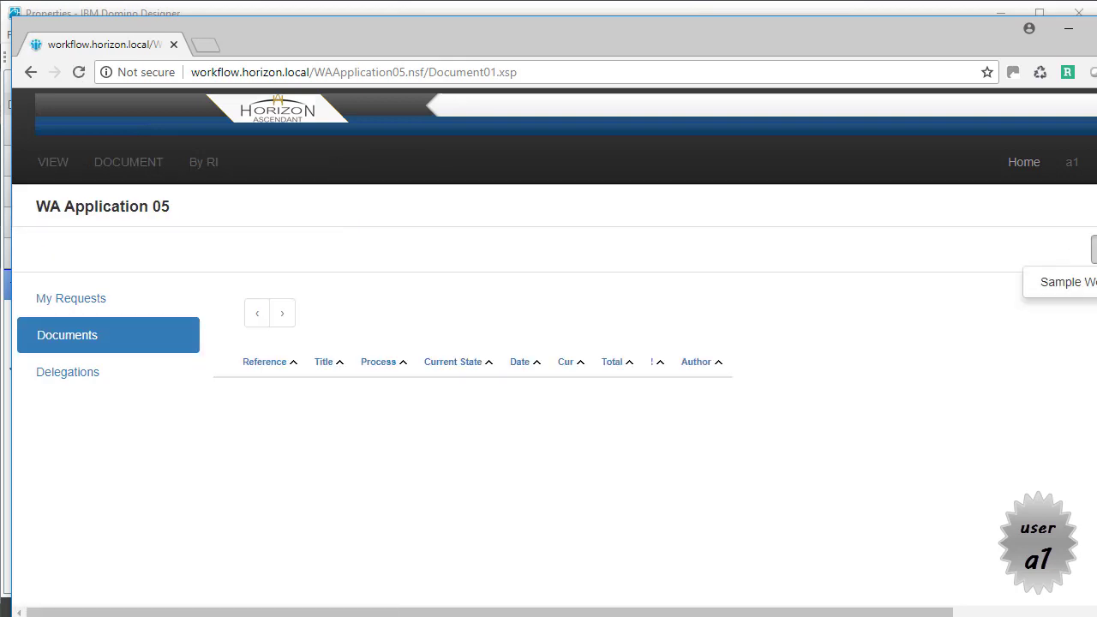
{"action": "left_click", "coordinate": [1067, 280]}
{"action": "left_click", "coordinate": [401, 319]}
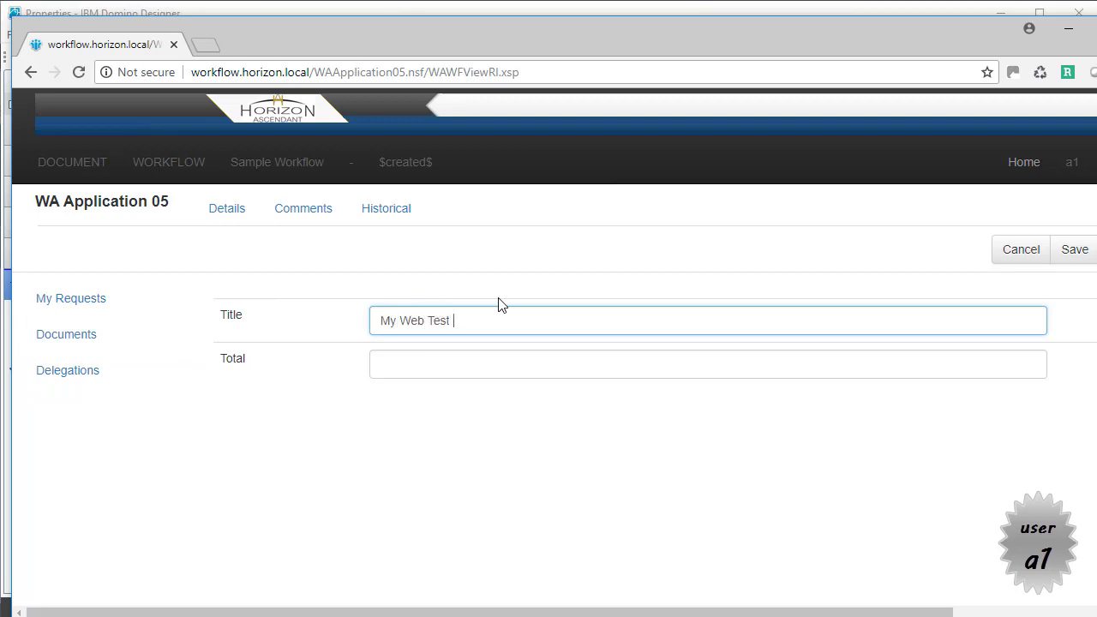
{"action": "key", "text": "Tab"}
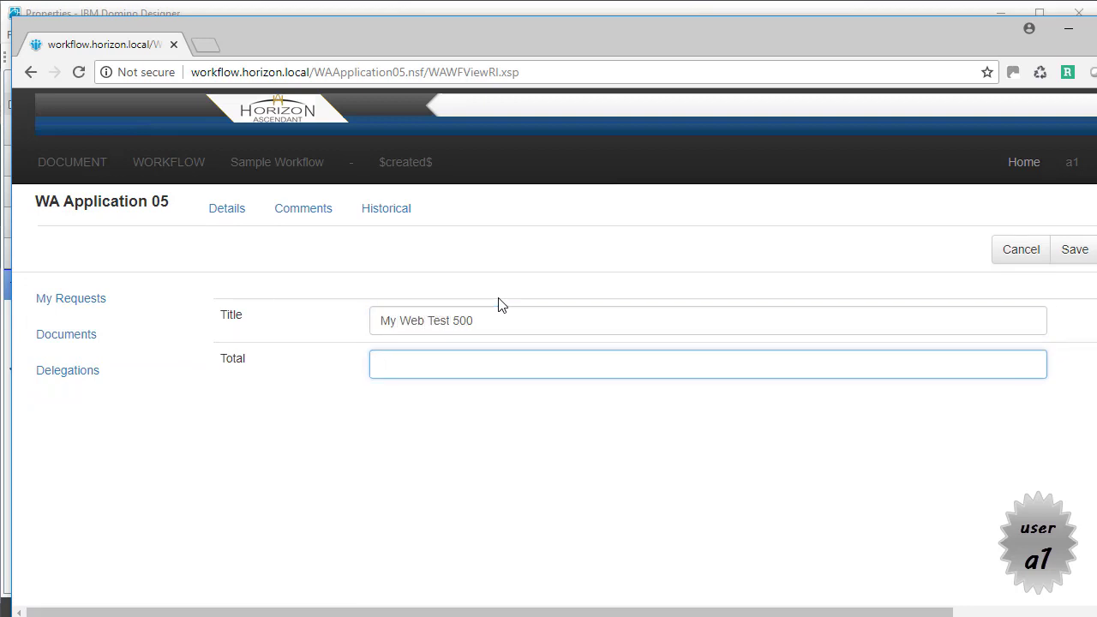
Enter the comment "abc" in the second document and submit it as Created.
{"action": "left_click", "coordinate": [304, 209]}
{"action": "left_click", "coordinate": [542, 350]}
{"action": "type", "text": "abc"}
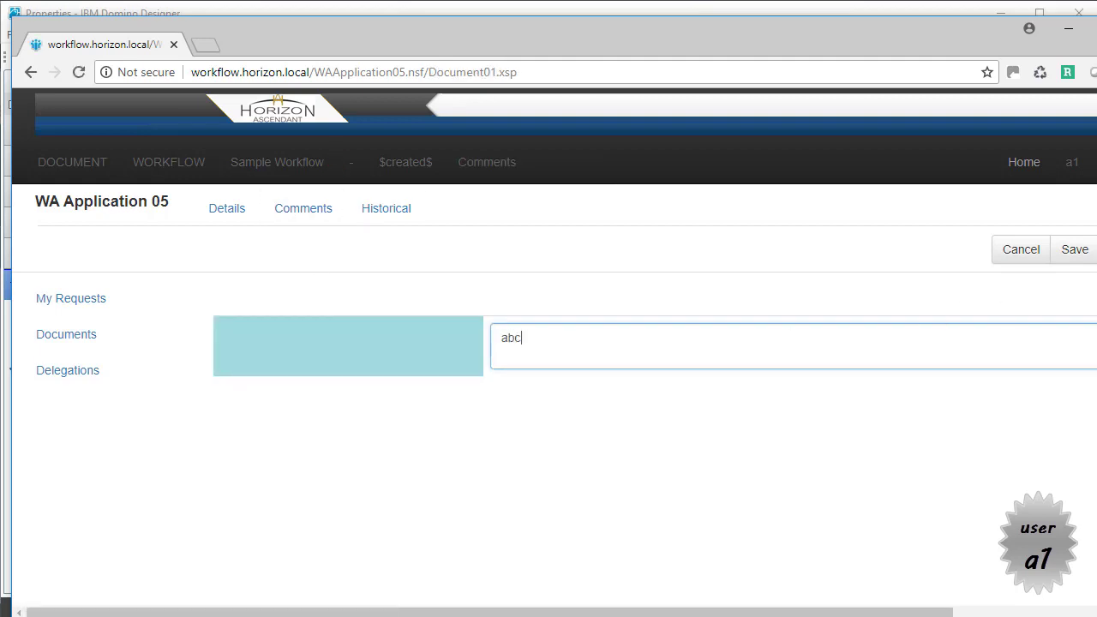
{"action": "left_click", "coordinate": [1075, 249]}
{"action": "left_click", "coordinate": [1060, 282]}
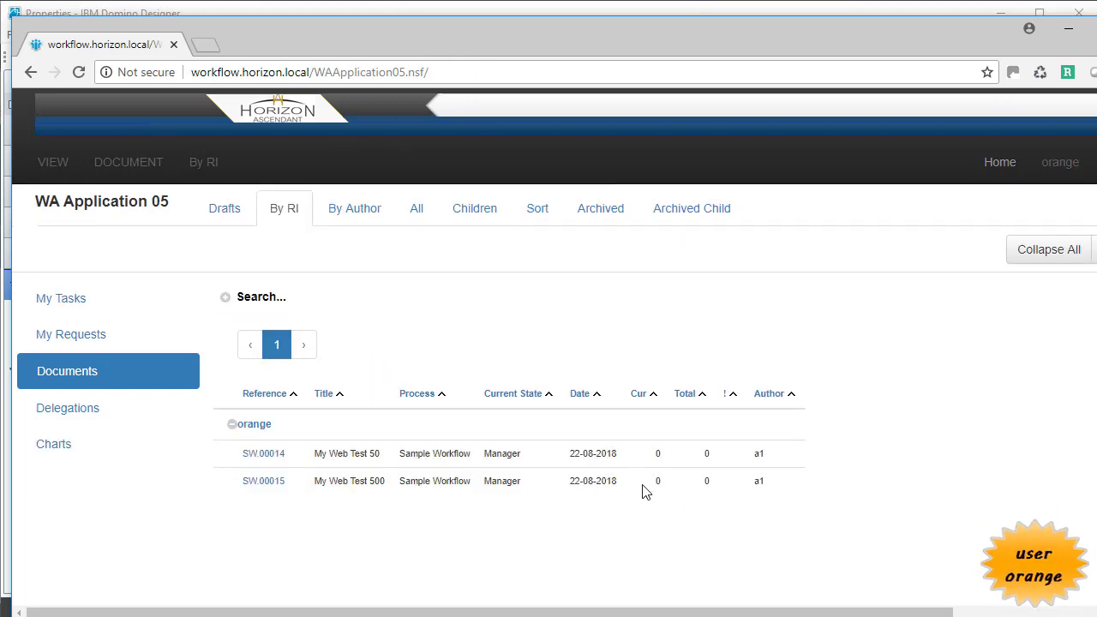
In the My Web Test 50 document, enter the Manager comment "right..." and submit it as Approved.
{"action": "left_click", "coordinate": [249, 455]}
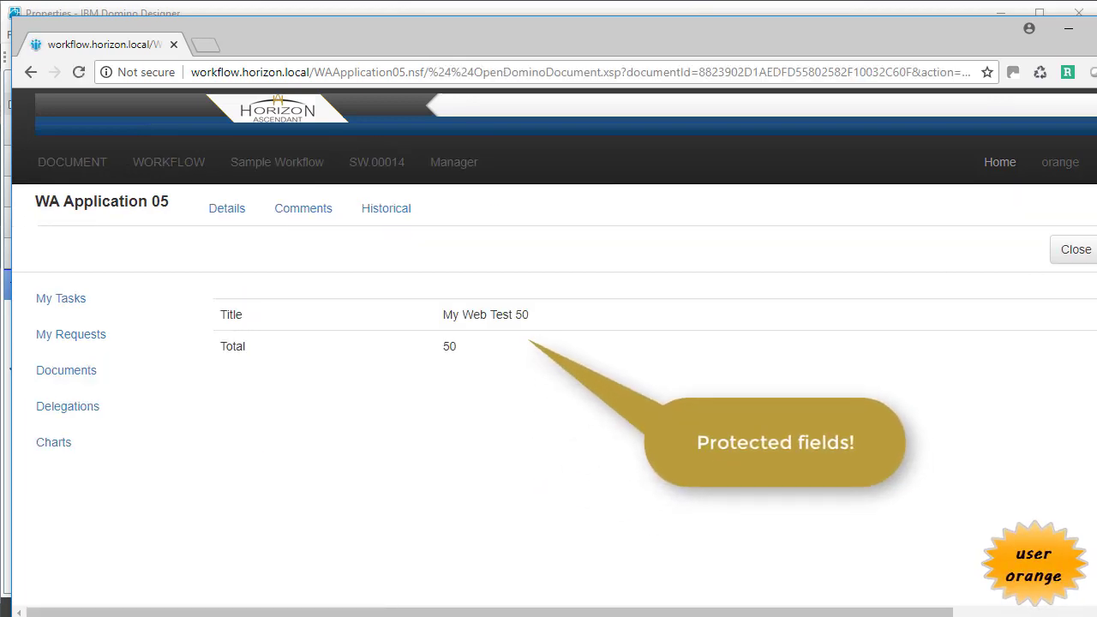
{"action": "left_click", "coordinate": [319, 219]}
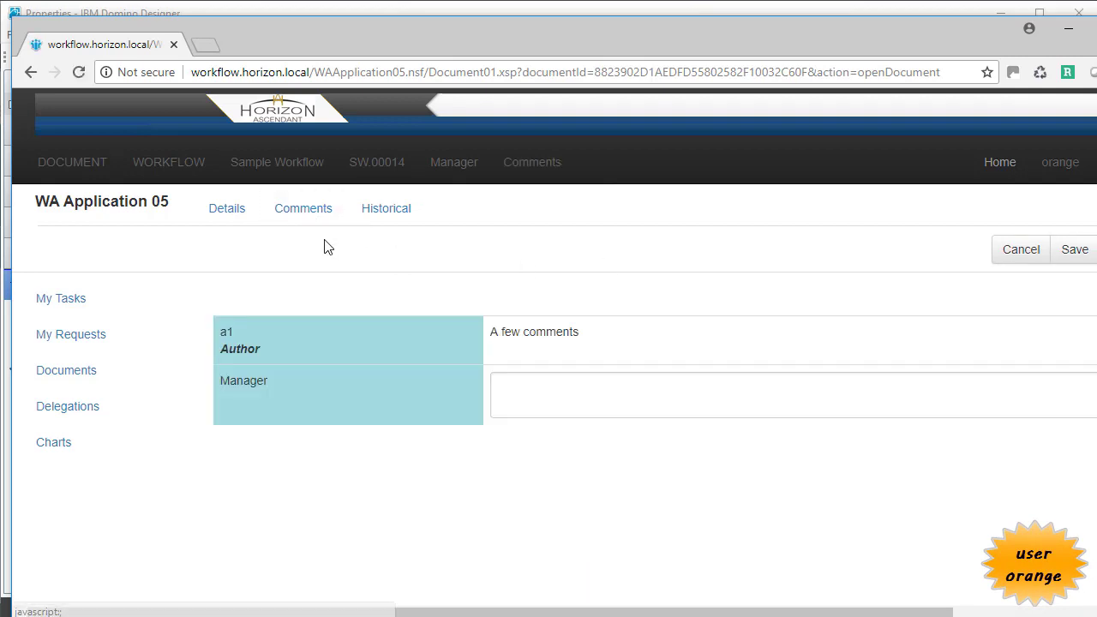
{"action": "left_click", "coordinate": [586, 378]}
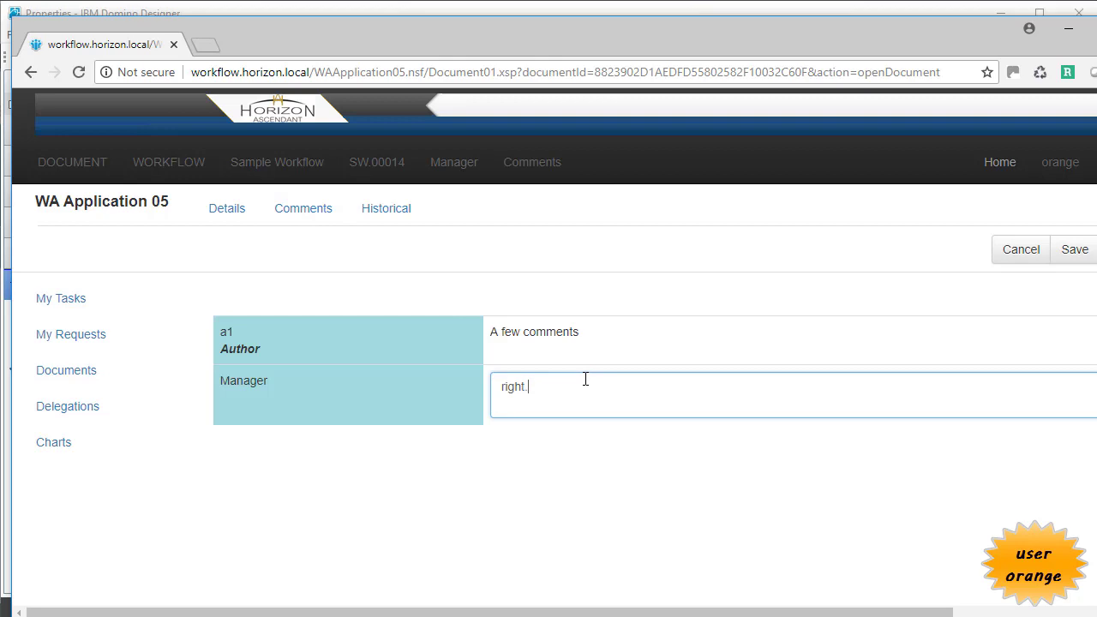
{"action": "left_click", "coordinate": [1074, 249]}
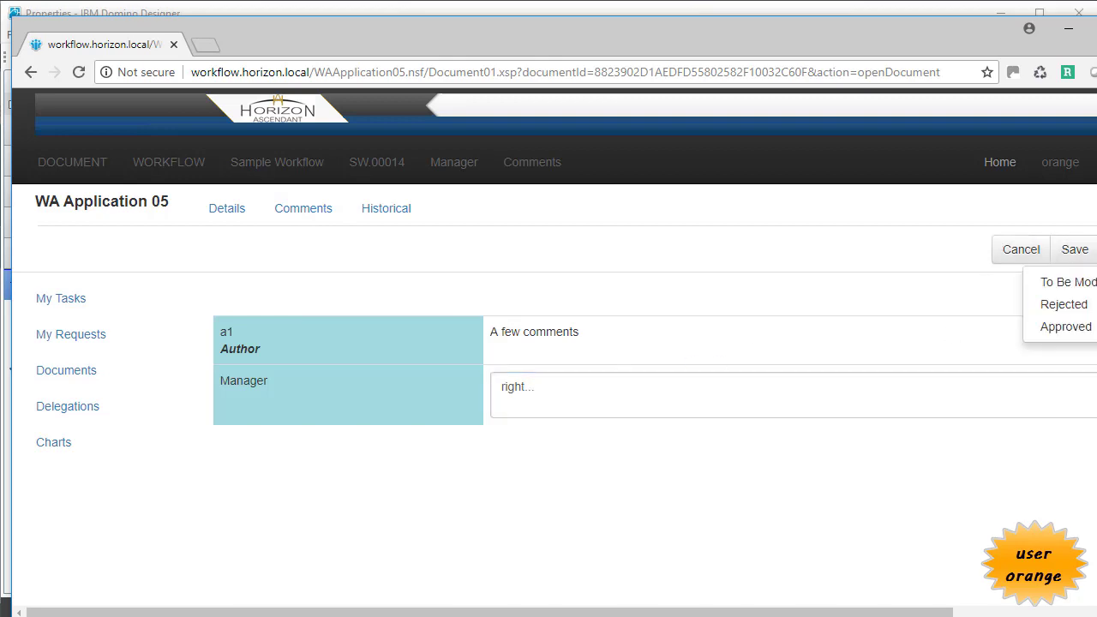
{"action": "left_click", "coordinate": [1067, 326]}
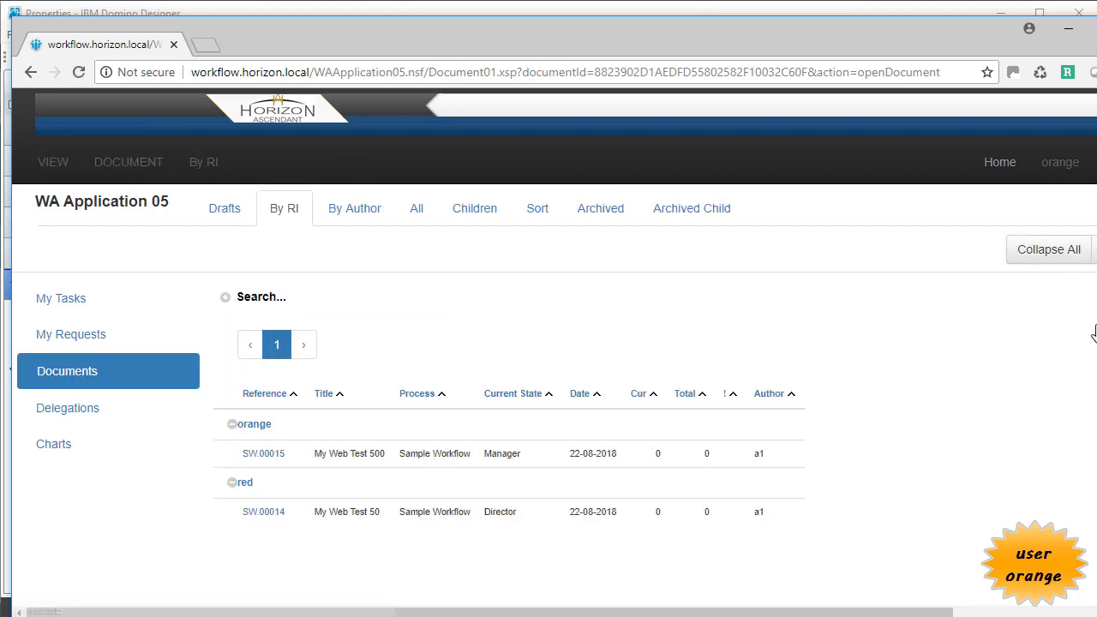
Open the My Web Test 500 document at the Manager stage and submit it as Approved without a Manager comment.
{"action": "left_click", "coordinate": [278, 459]}
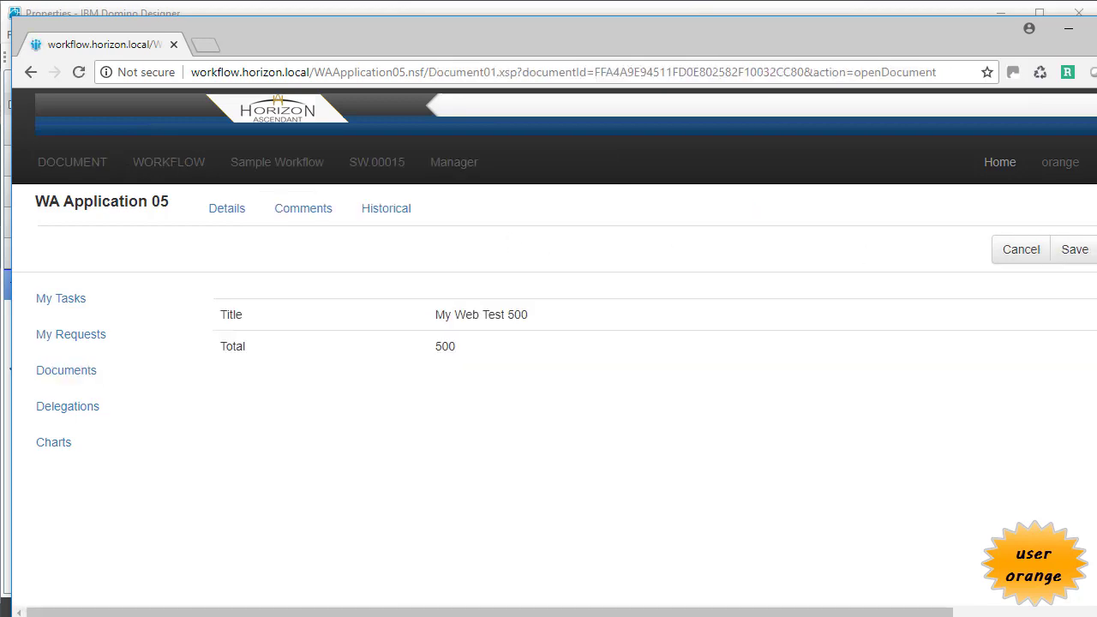
{"action": "left_click", "coordinate": [1075, 250]}
{"action": "left_click", "coordinate": [1070, 327]}
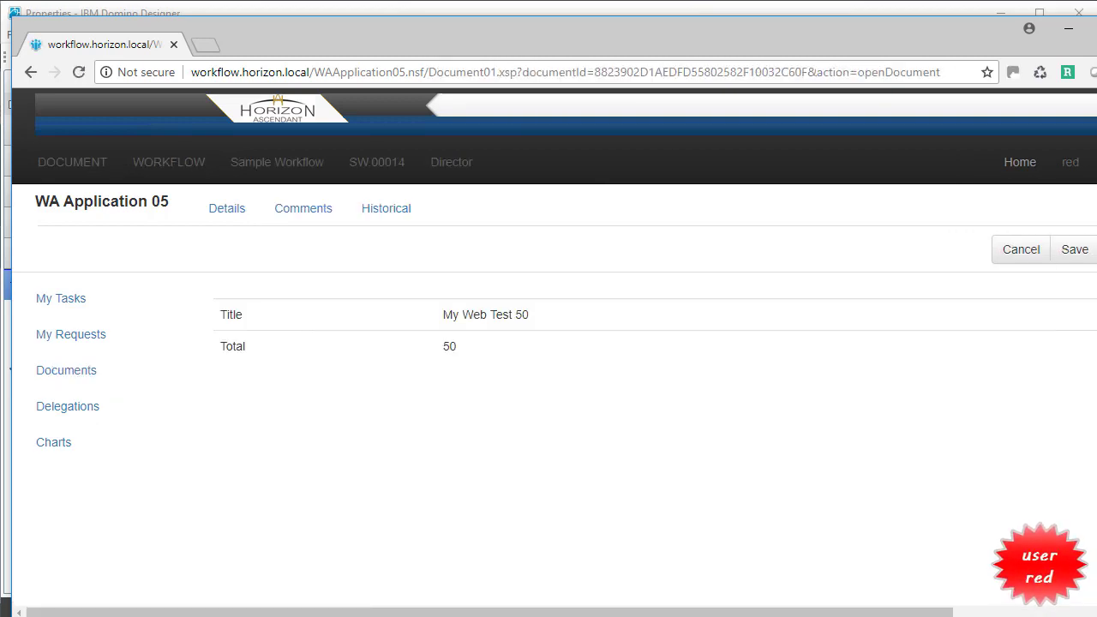
In the My Web Test 50 document, enter the Director comment "abc" and submit it to the Archived state.
{"action": "left_click", "coordinate": [279, 223]}
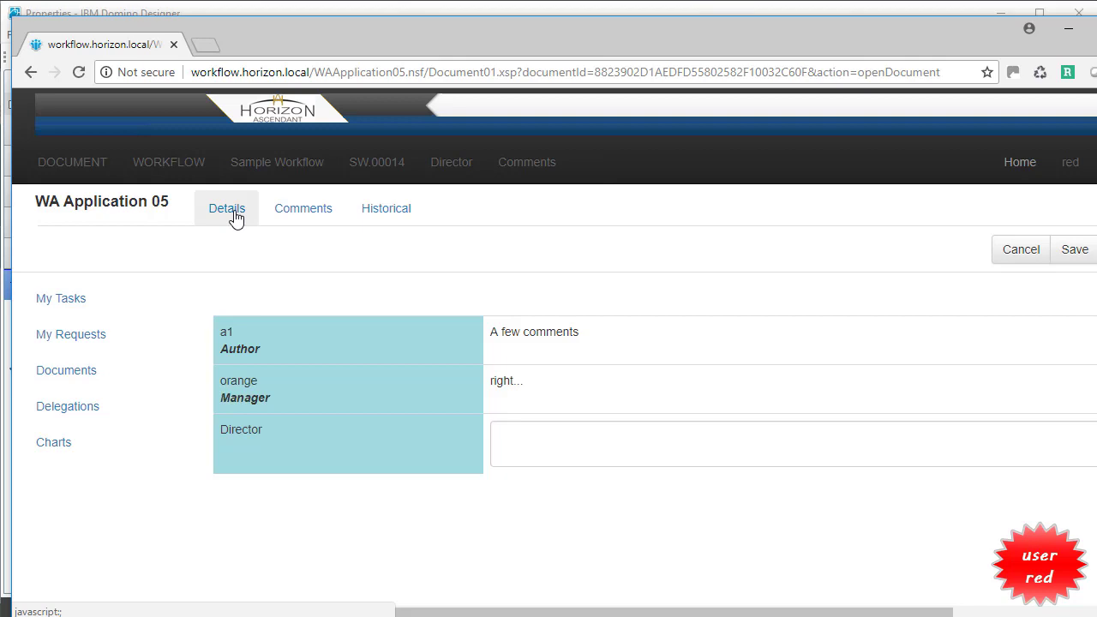
{"action": "left_click", "coordinate": [542, 445]}
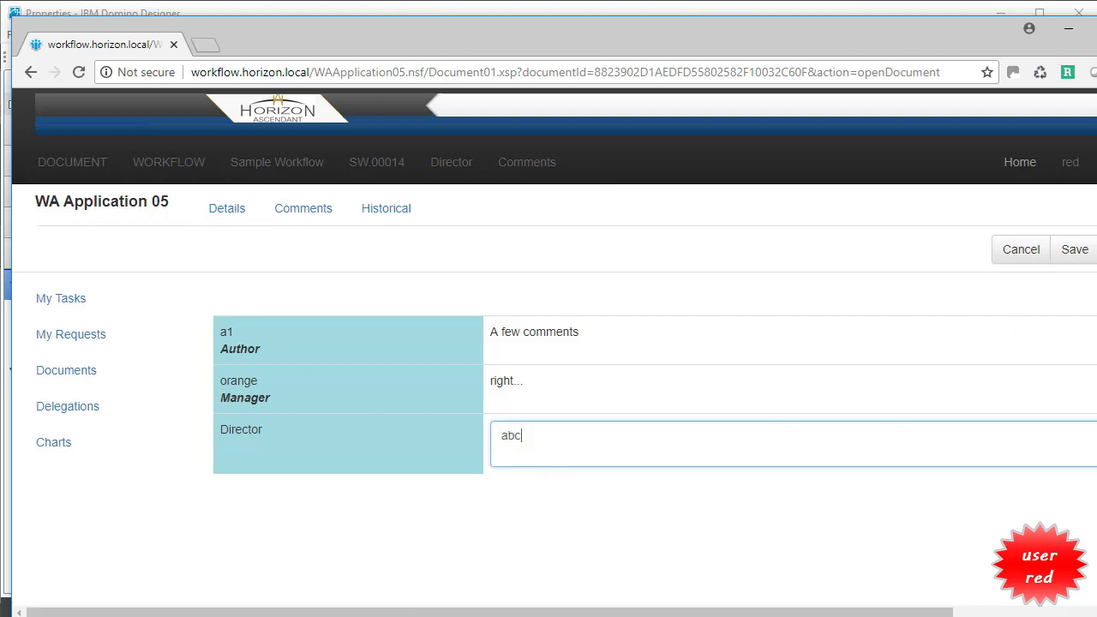
{"action": "type", "text": "abc"}
{"action": "left_click", "coordinate": [1074, 249]}
{"action": "left_click", "coordinate": [1063, 331]}
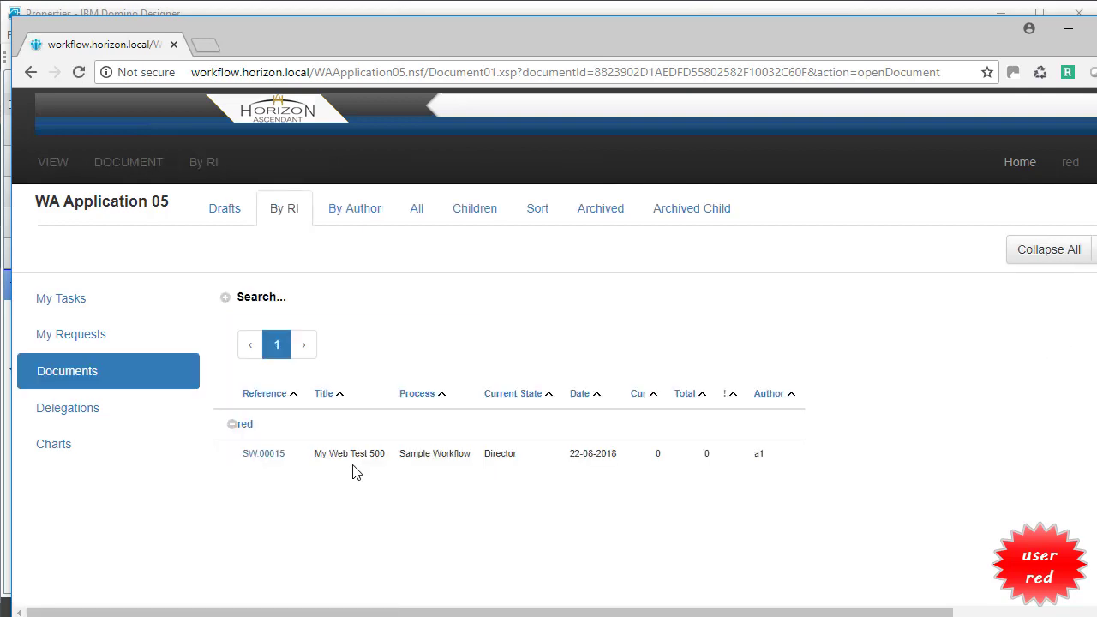
In the My Web Test 500 document, enter the Director comment "other comments" and submit it to the CEO.
{"action": "left_click", "coordinate": [254, 454]}
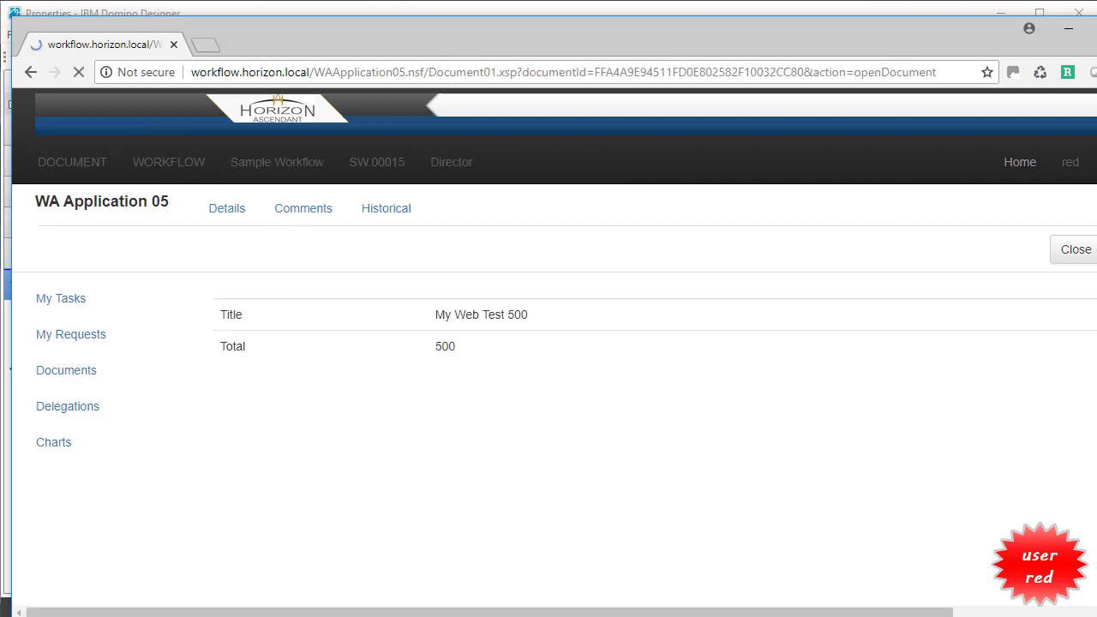
{"action": "left_click", "coordinate": [311, 219]}
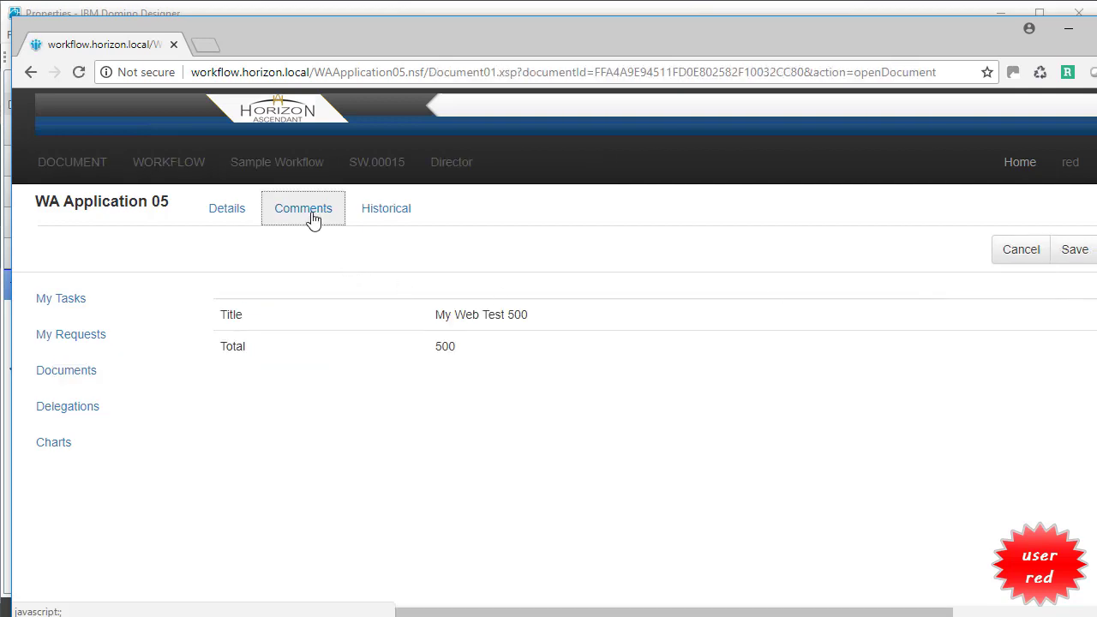
{"action": "left_click", "coordinate": [606, 451]}
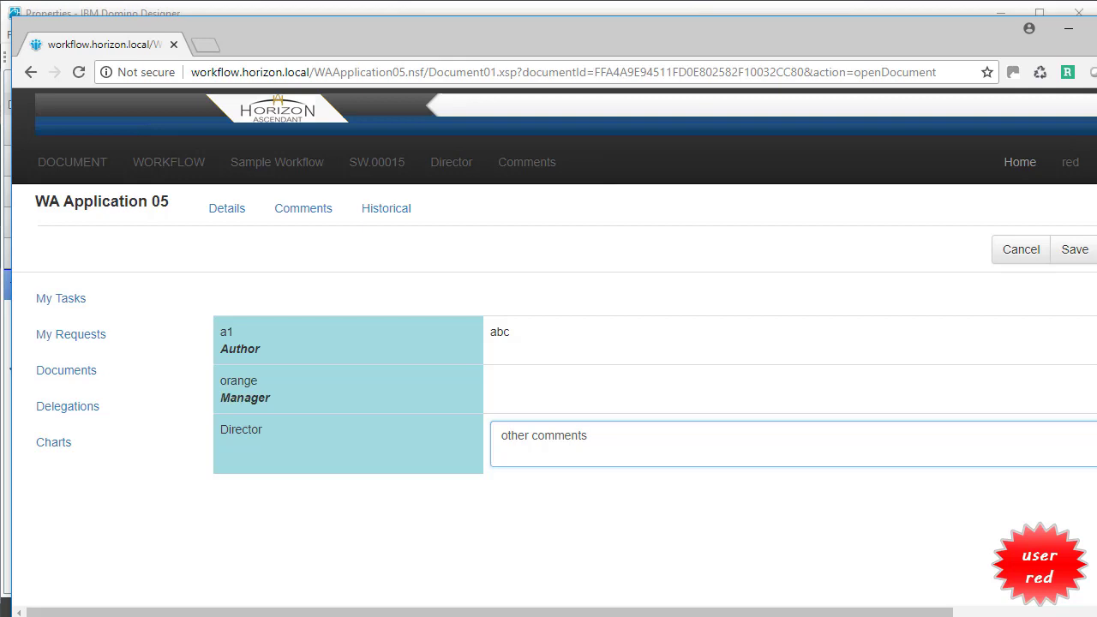
{"action": "left_click", "coordinate": [1074, 249]}
{"action": "left_click", "coordinate": [1065, 323]}
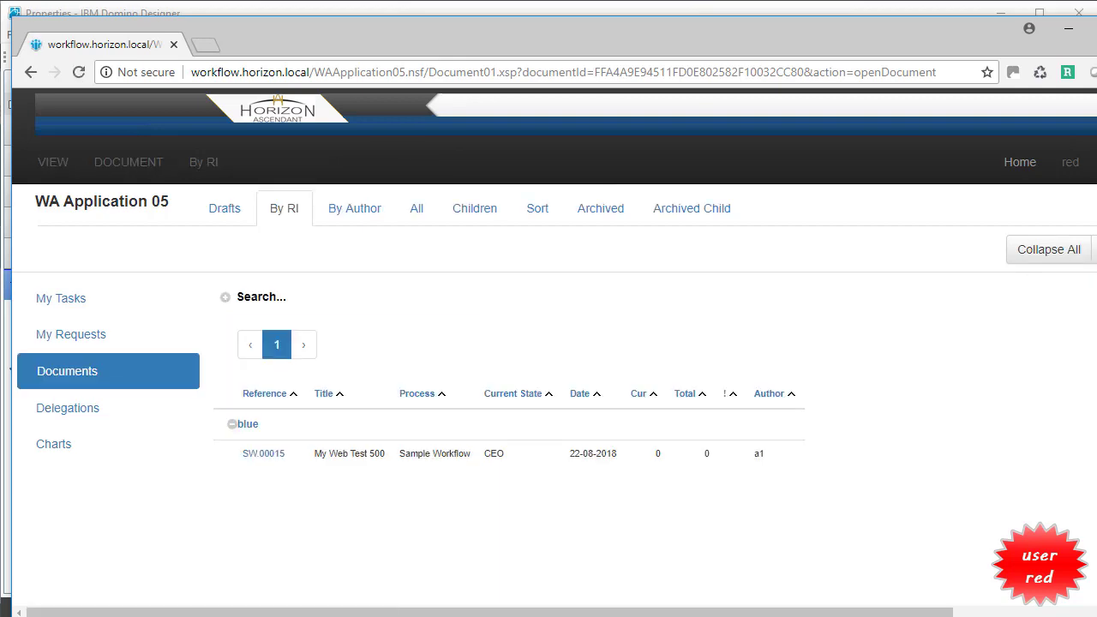
Check the archived documents and review the comments and approval history of the My Web Test 500 document.
{"action": "left_click", "coordinate": [597, 218]}
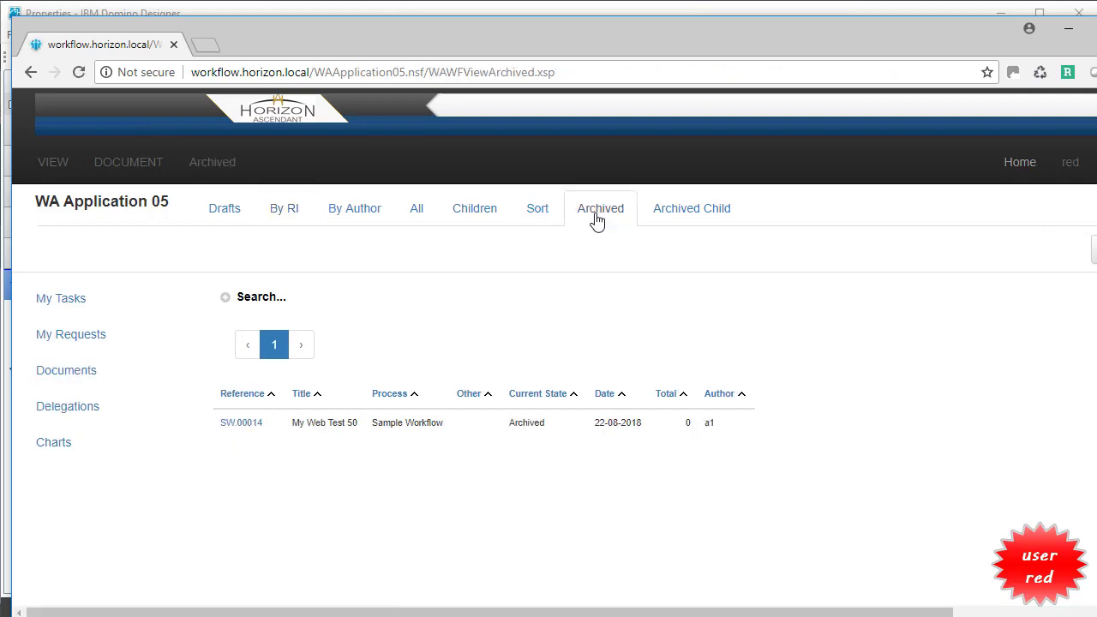
{"action": "left_click", "coordinate": [62, 375]}
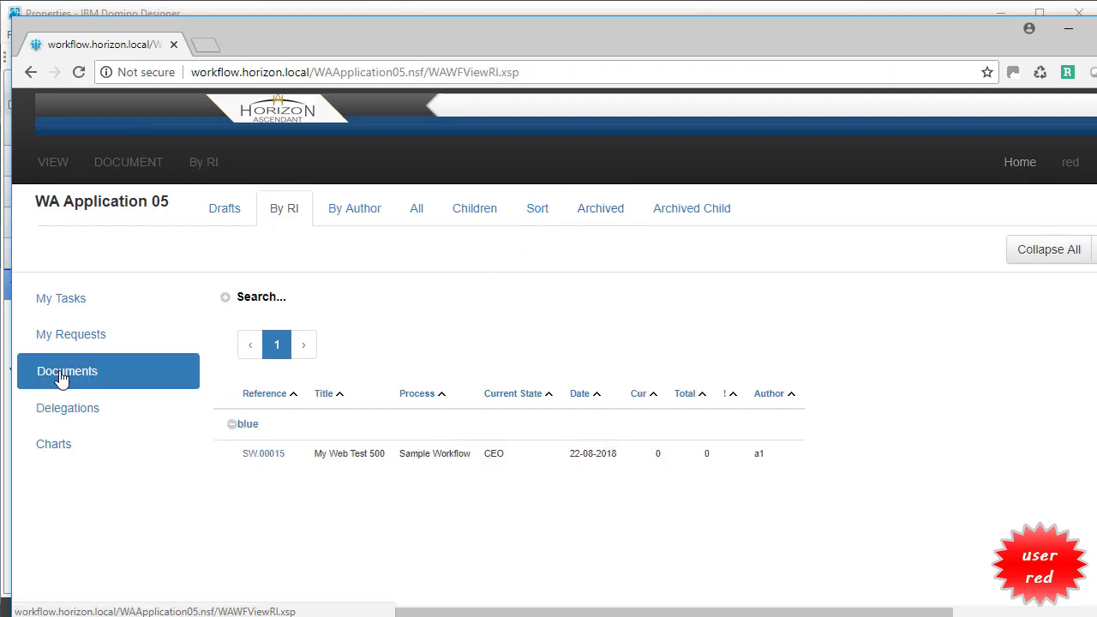
{"action": "left_click", "coordinate": [259, 456]}
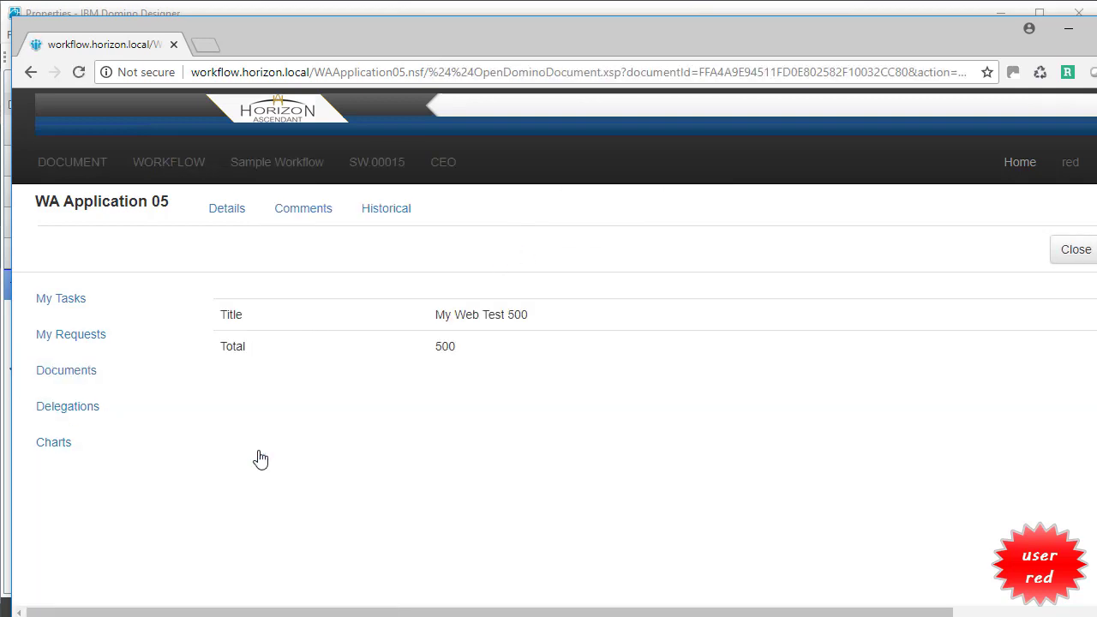
{"action": "left_click", "coordinate": [300, 214]}
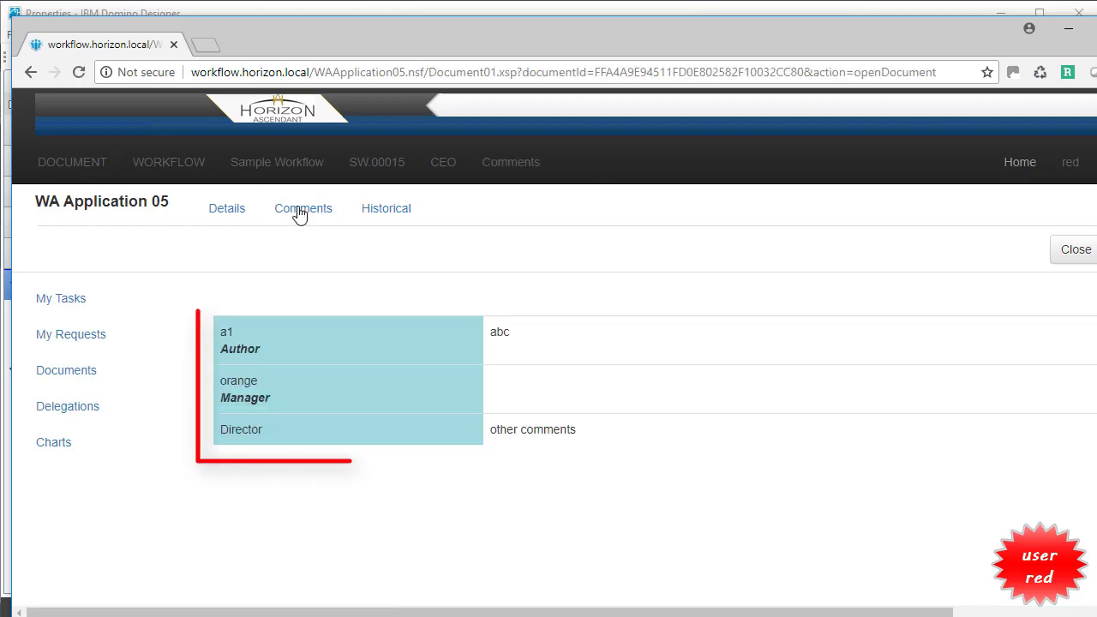
{"action": "left_click", "coordinate": [385, 212]}
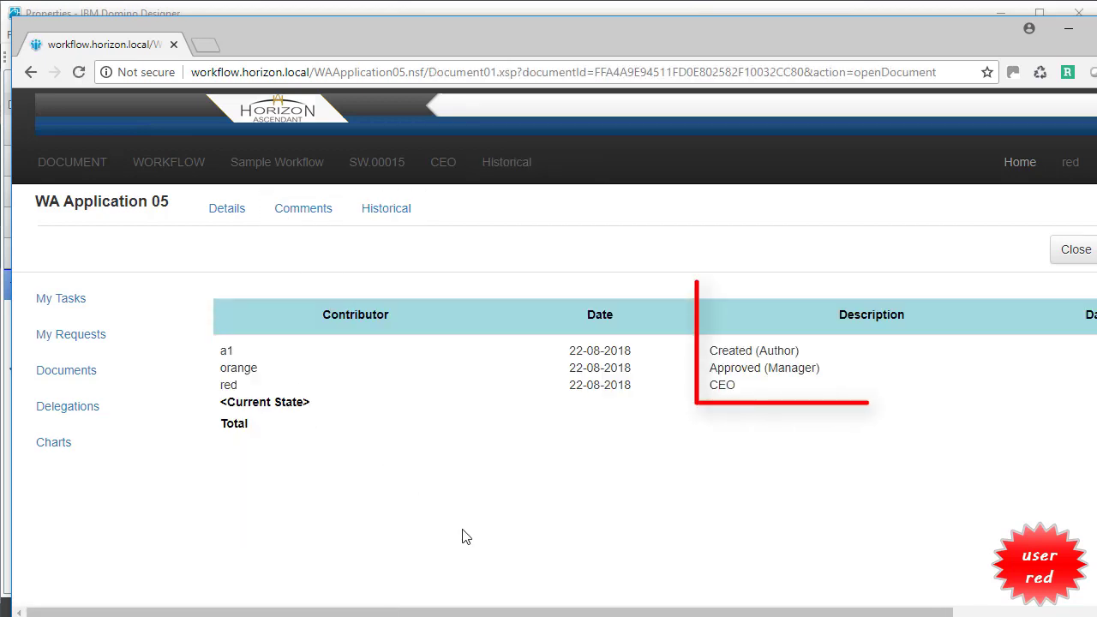